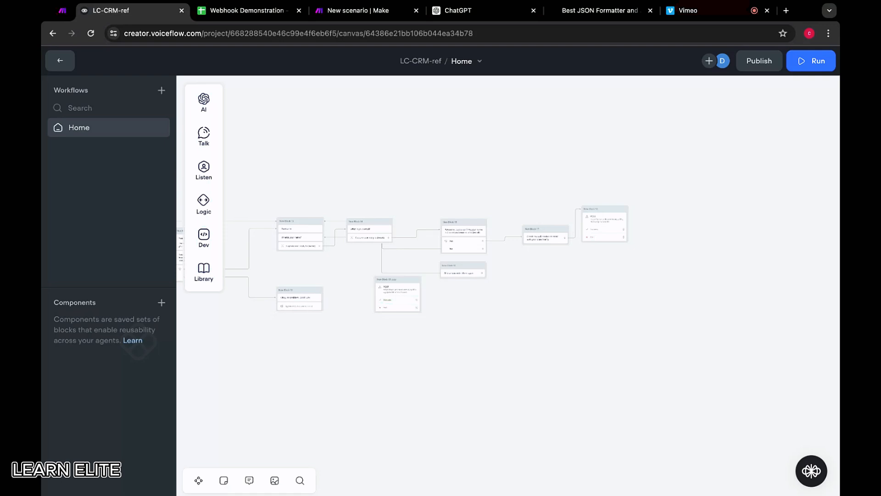
Move the Airtable POST block New Block 18 away from the end of the flow and disconnect New Block 17 from it.
scroll(445, 151, down, 5)
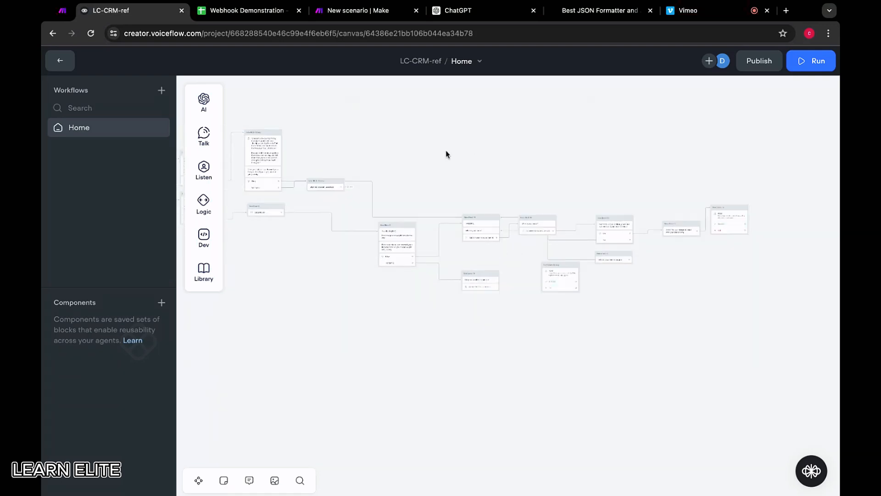
scroll(384, 148, left, 5)
scroll(384, 148, up, 2)
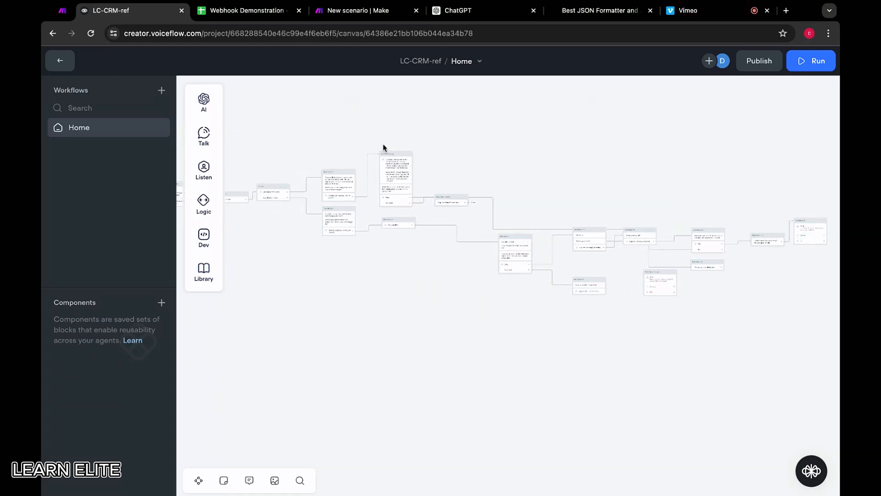
scroll(491, 166, up, 8)
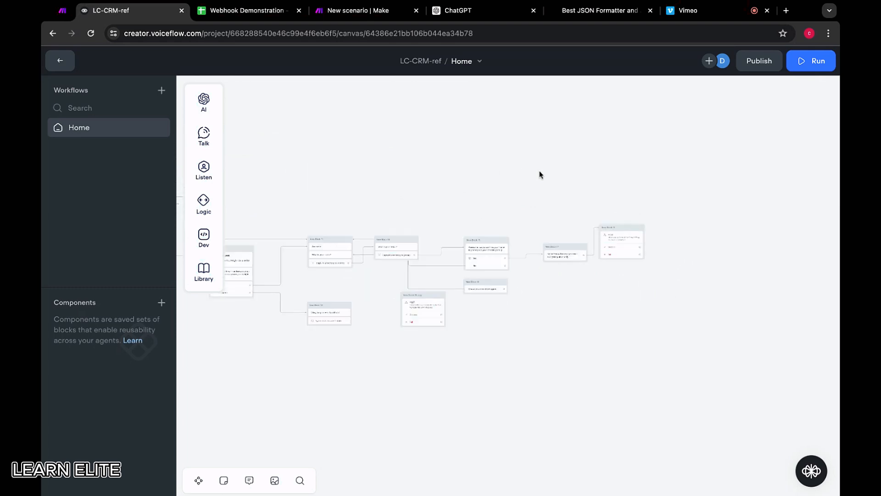
scroll(604, 183, right, 5)
scroll(605, 183, down, 2)
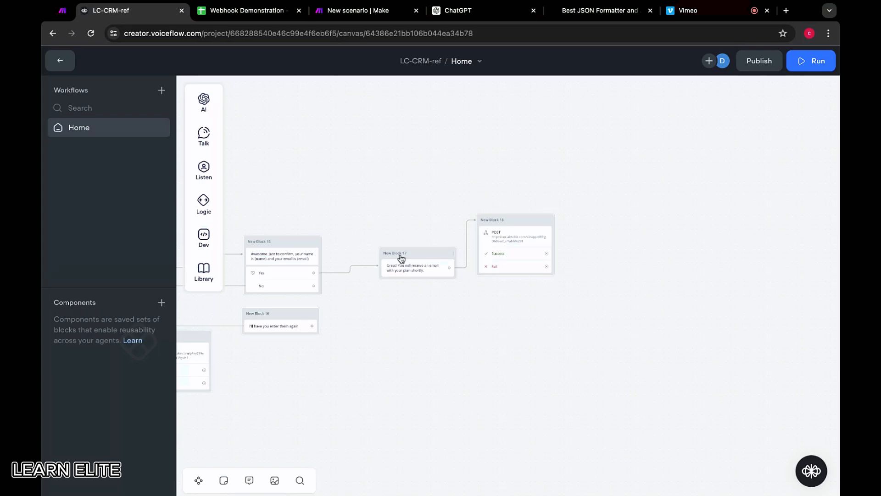
drag(517, 220, 536, 218)
scroll(498, 246, up, 3)
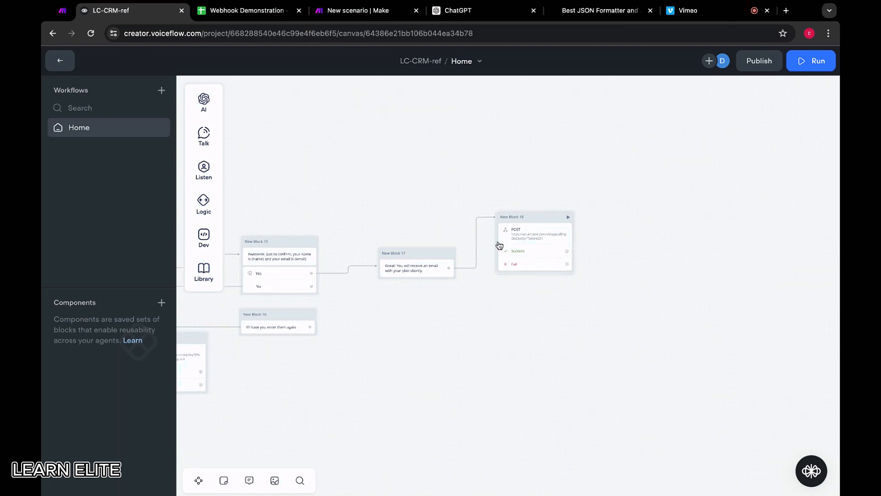
click(547, 213)
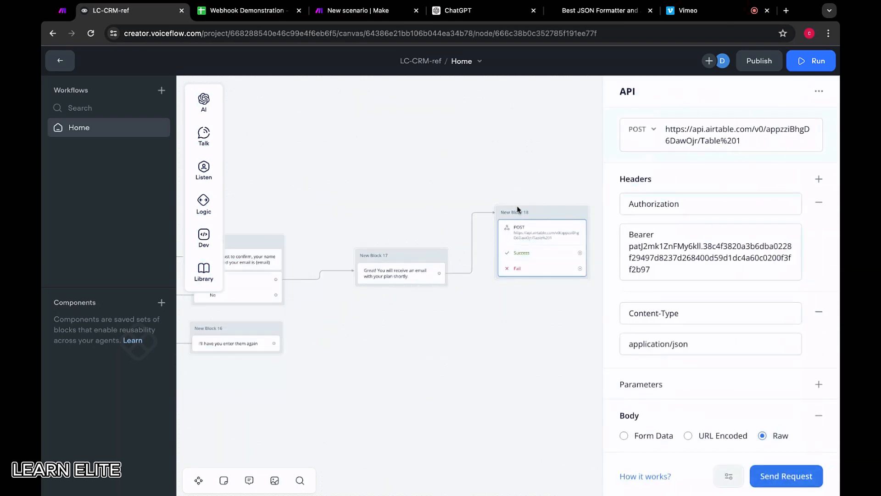
click(544, 216)
drag(544, 216, 544, 180)
drag(440, 274, 518, 350)
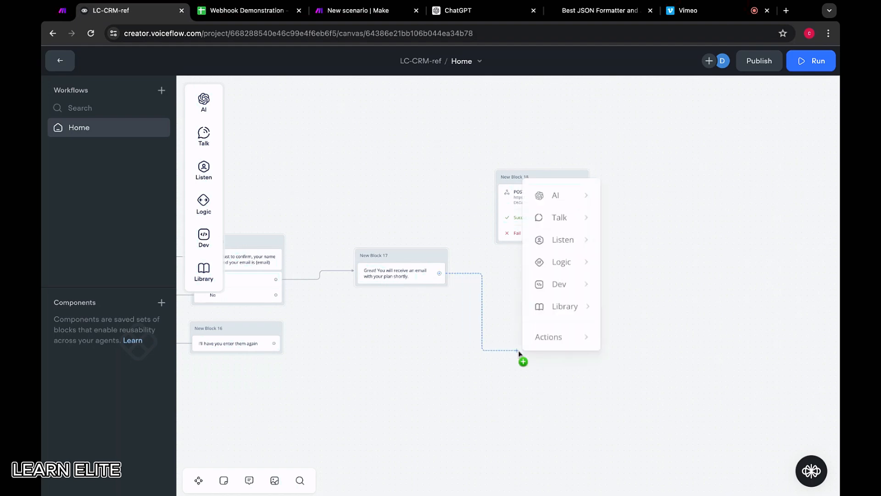
click(503, 328)
Duplicate New Block 18 below the original and connect New Block 17 to the copy.
click(559, 175)
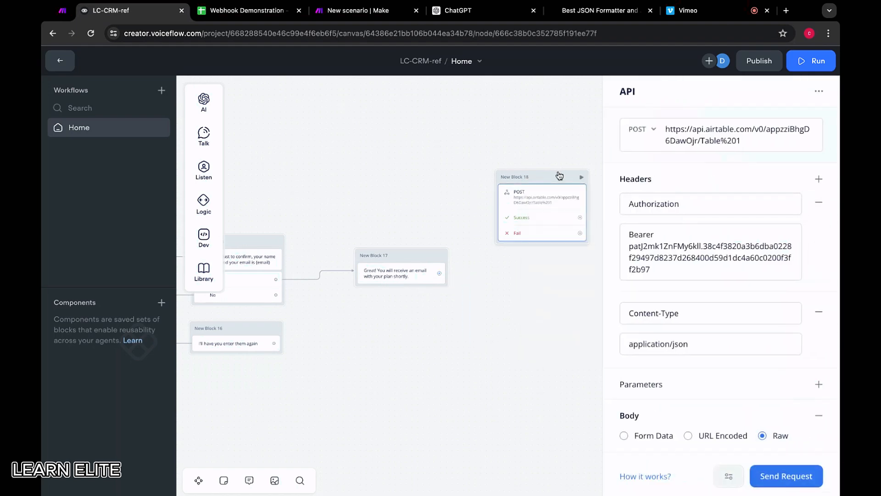
key(ctrl+c)
key(ctrl+v)
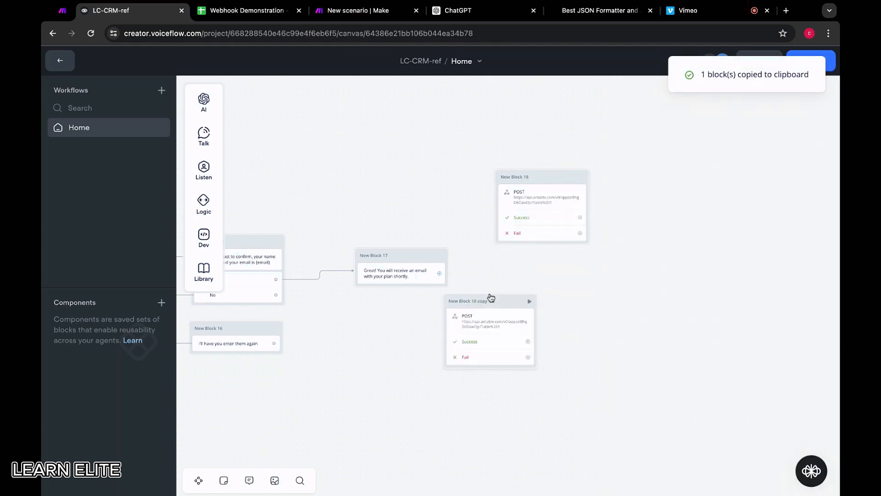
drag(440, 274, 496, 305)
Clear the request URL and remove the Authorization header in the copied API block.
click(506, 300)
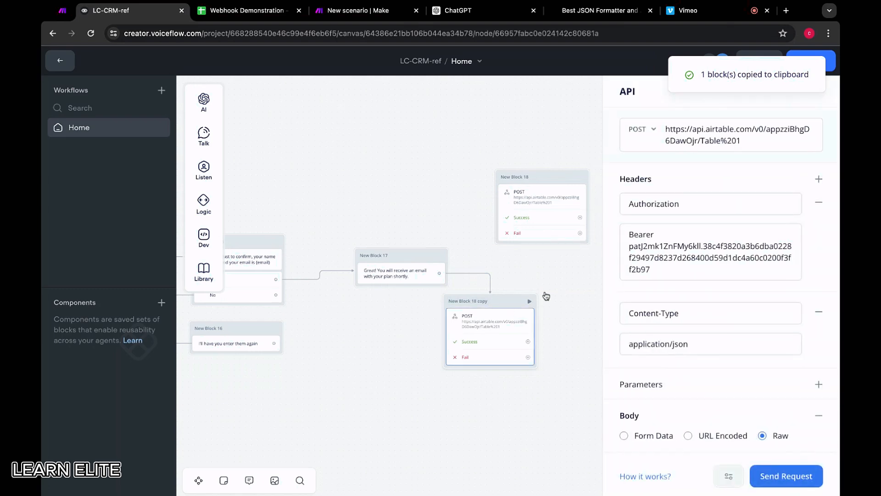
drag(740, 142, 579, 67)
key(BackSpace)
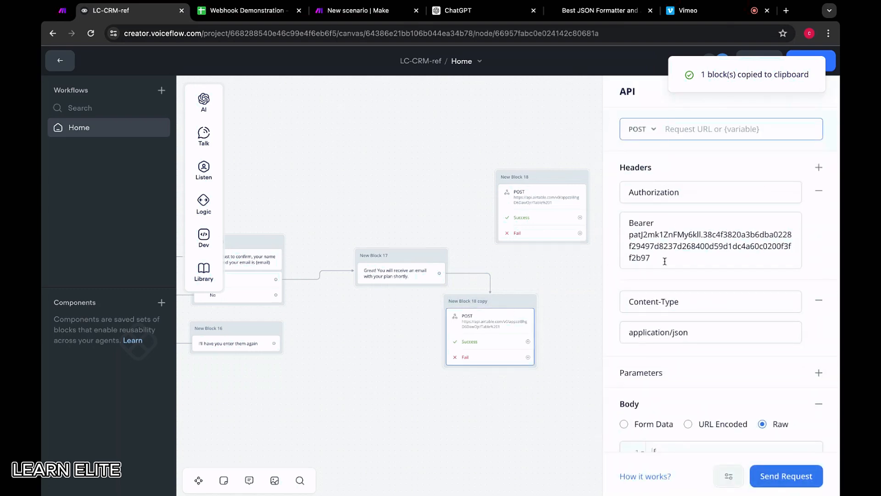
drag(665, 261, 589, 161)
key(BackSpace)
key(Escape)
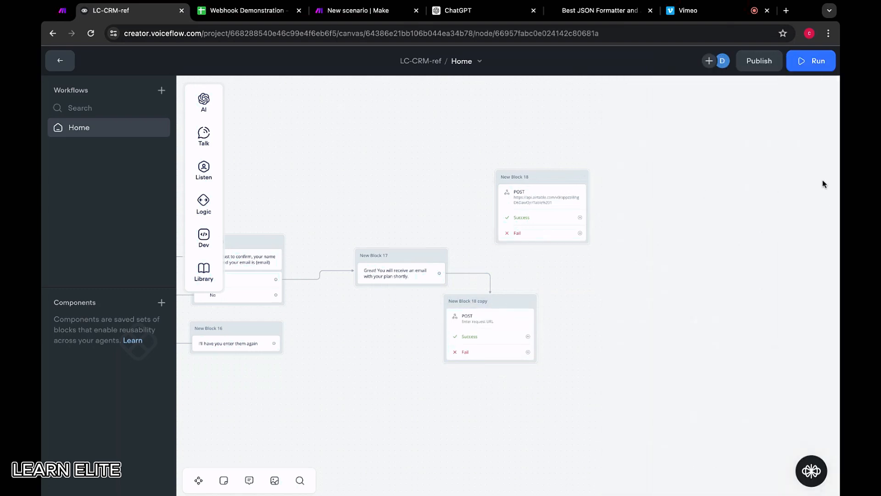
click(506, 299)
click(819, 190)
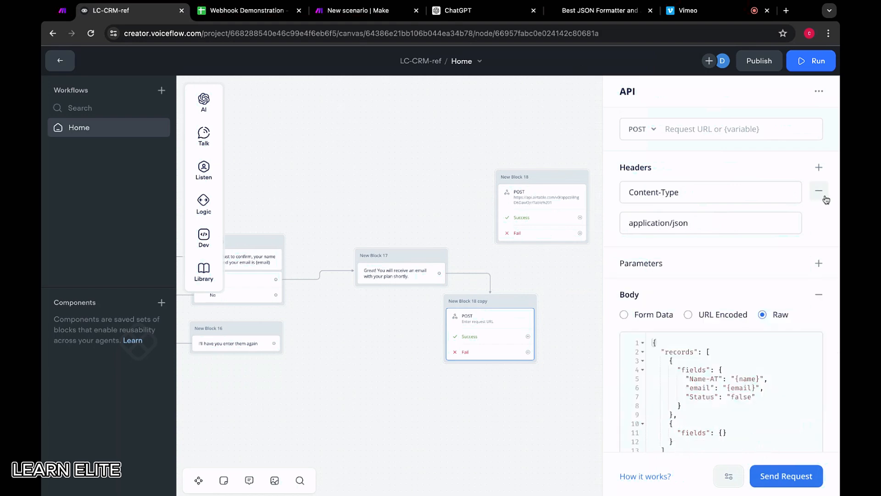
scroll(726, 307, down, 2)
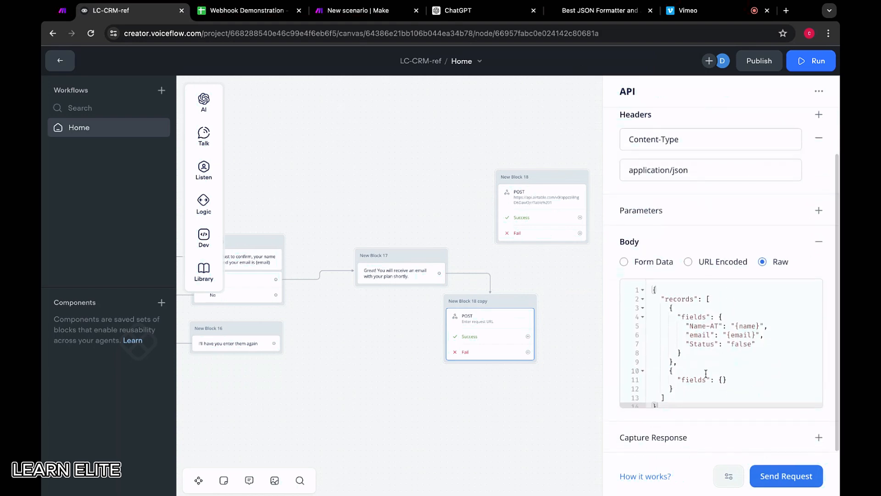
scroll(692, 335, up, 2)
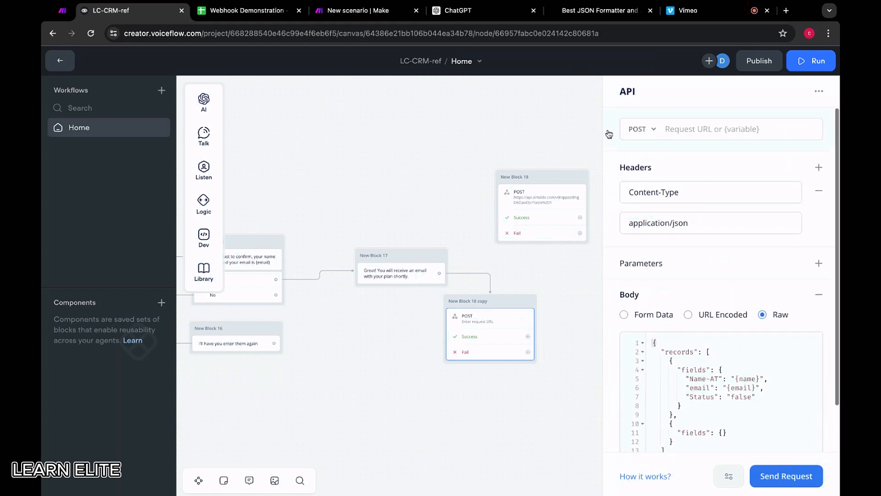
Switch to Make and add a Webhooks "Custom webhook" trigger as the first module of the new scenario.
click(358, 10)
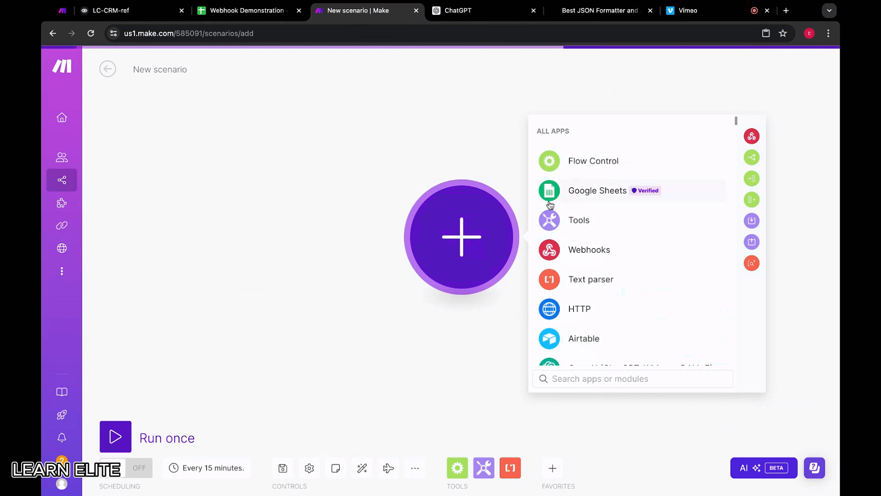
click(455, 137)
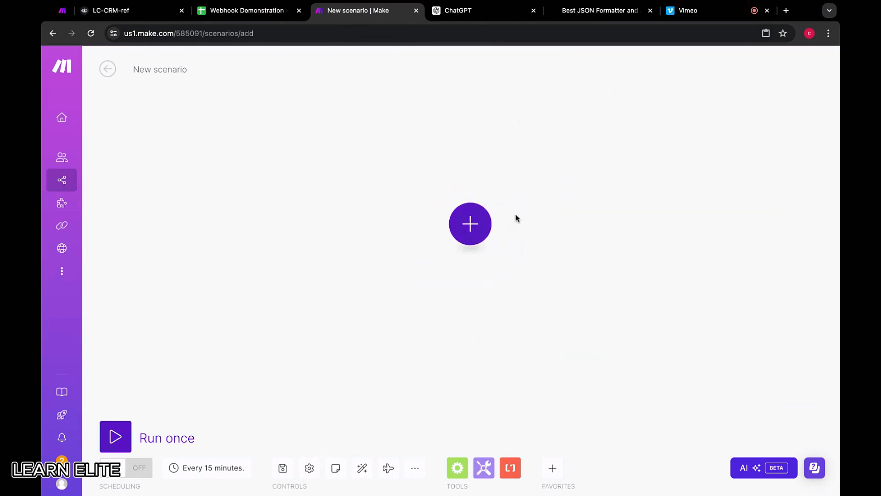
click(494, 225)
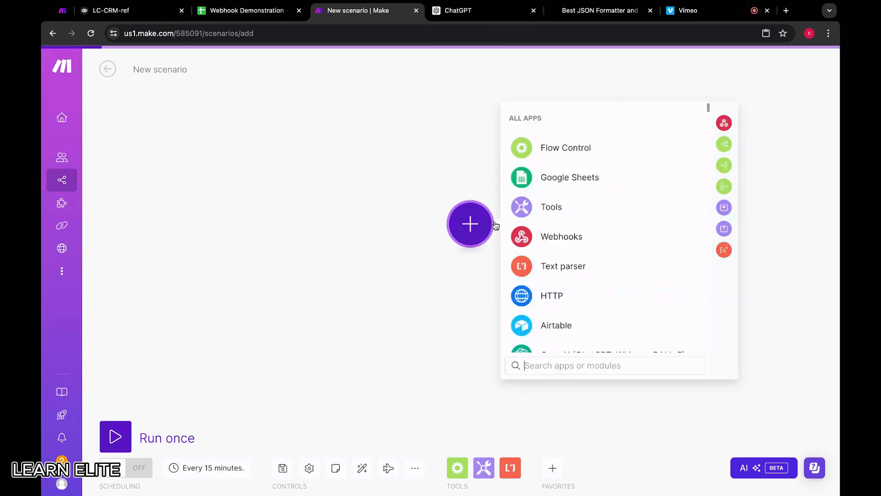
click(569, 238)
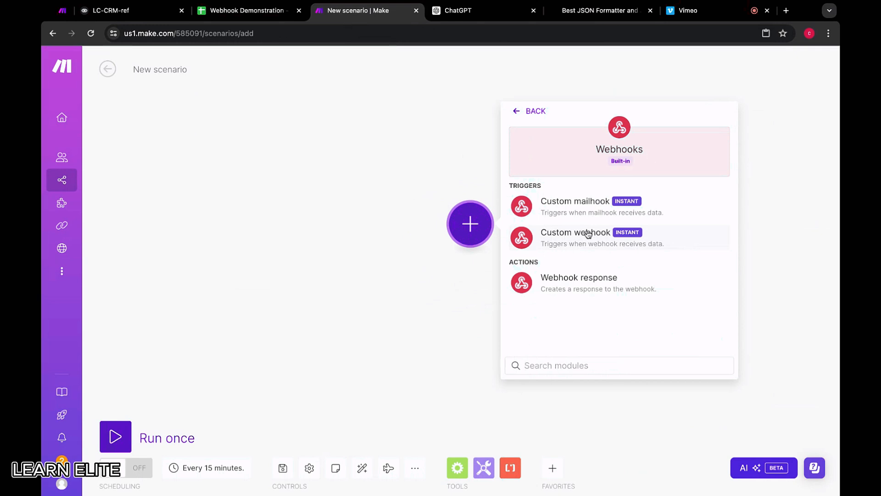
click(587, 233)
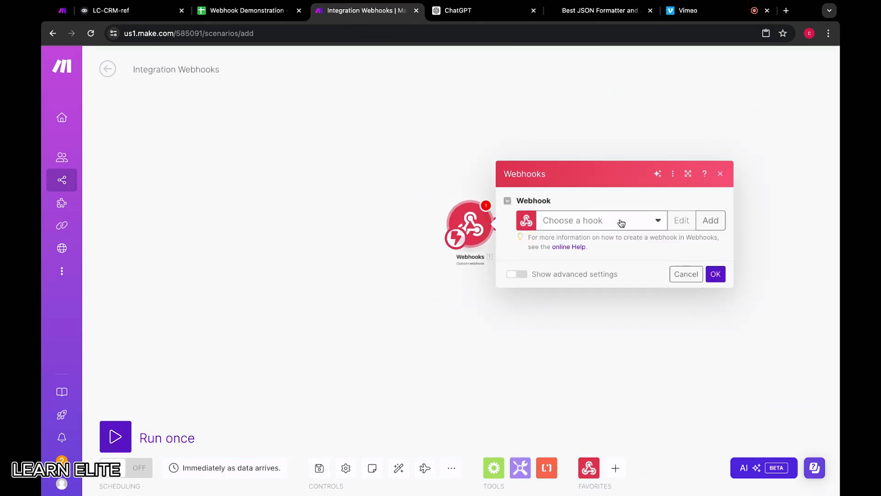
Create and save a new hook named voiceflow-demo for the custom webhook module.
click(622, 222)
click(606, 199)
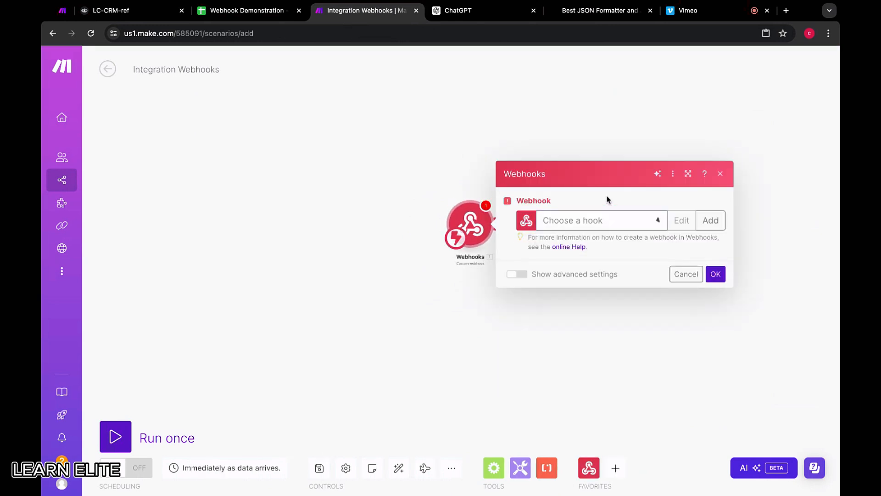
click(713, 223)
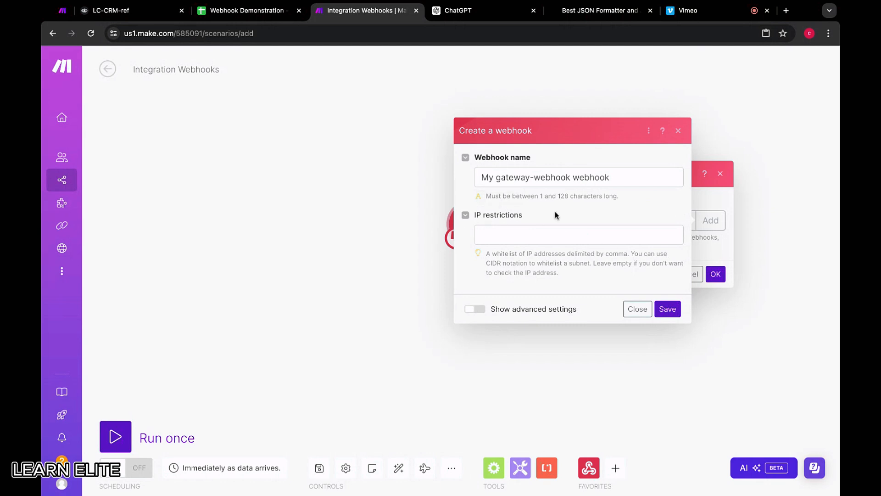
drag(613, 177, 357, 180)
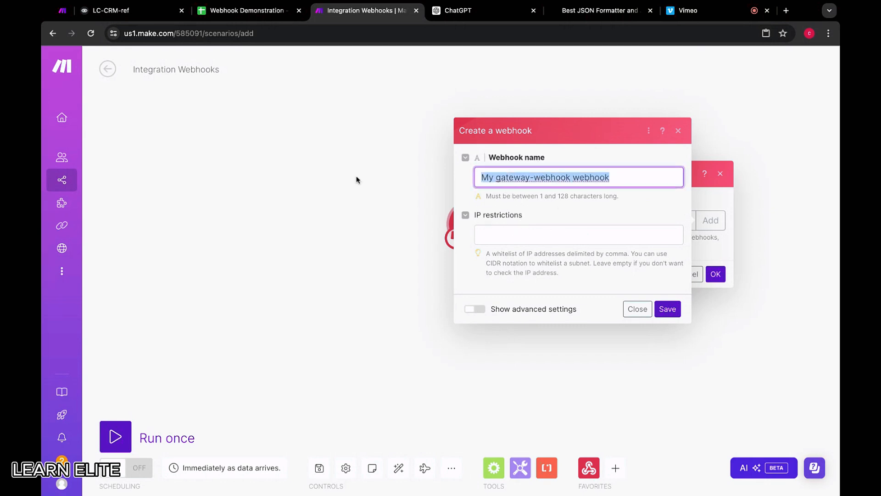
text(voiceflo)
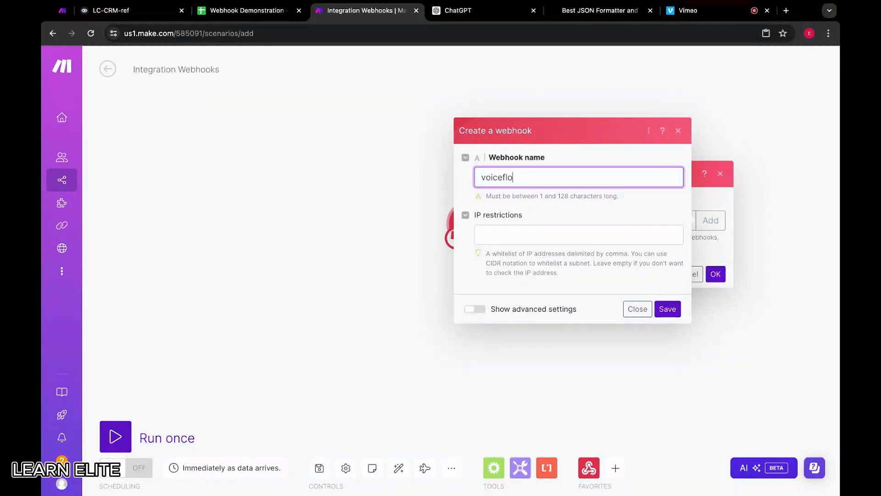
text(w-demo)
click(668, 311)
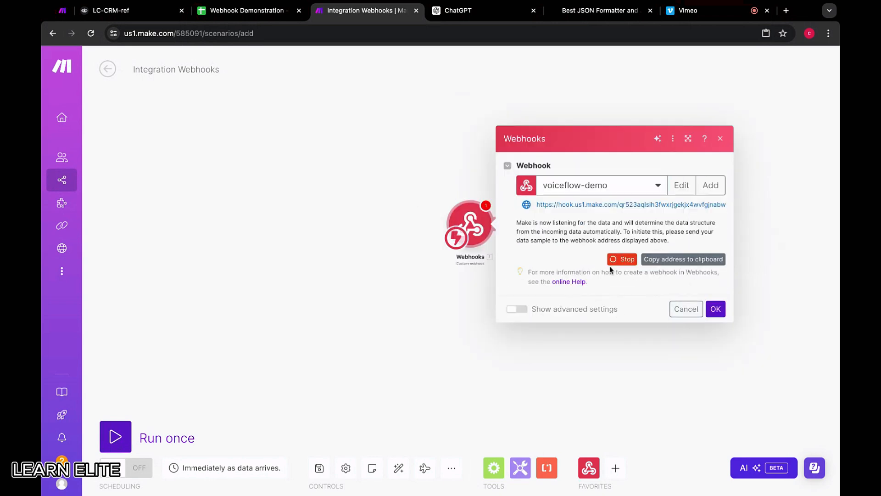
Copy the voiceflow-demo webhook address and set it as the POST request URL of the copied API block in Voiceflow.
drag(514, 226, 701, 224)
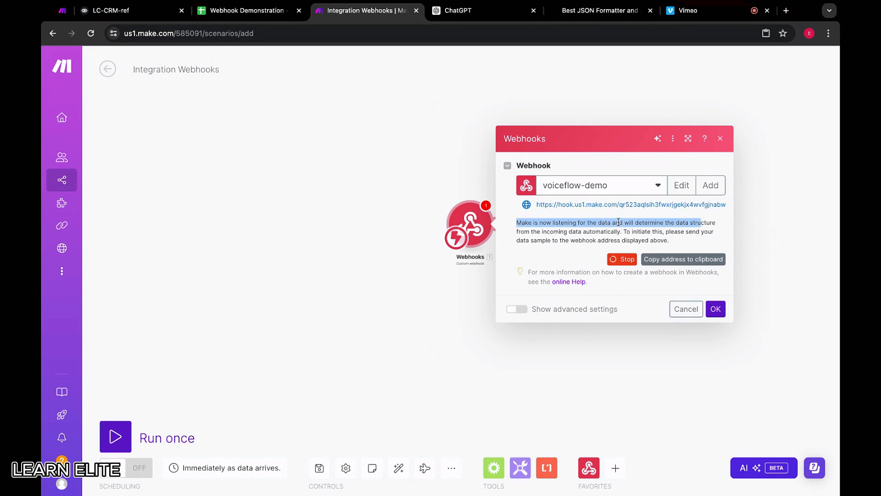
click(716, 220)
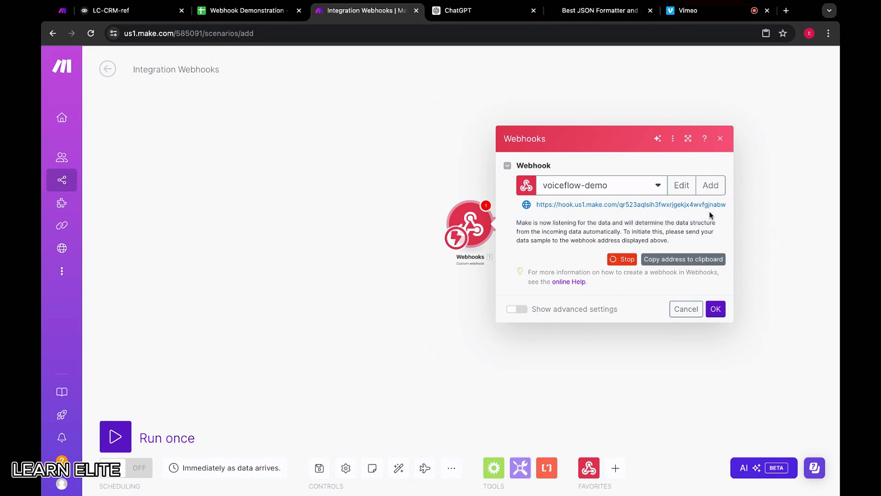
click(689, 261)
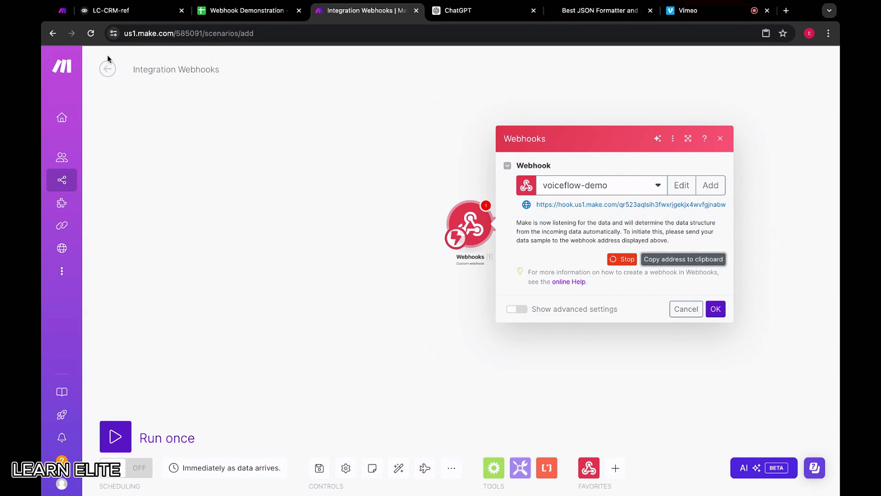
click(138, 17)
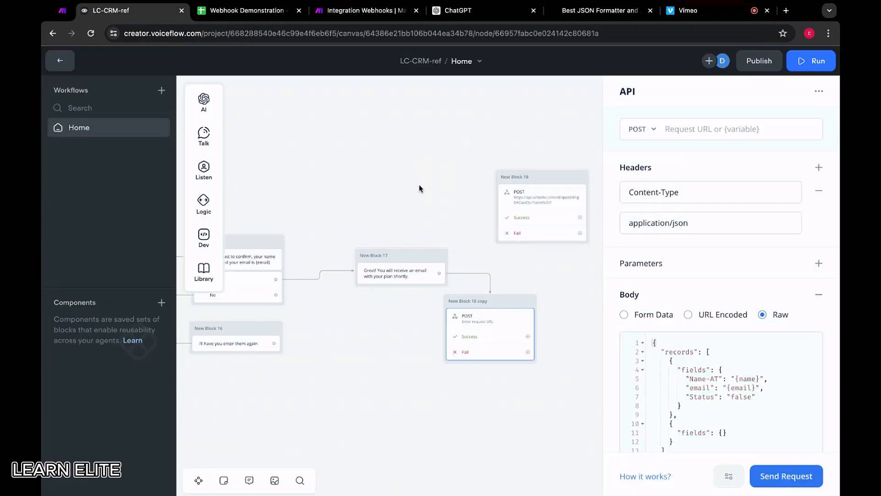
click(701, 129)
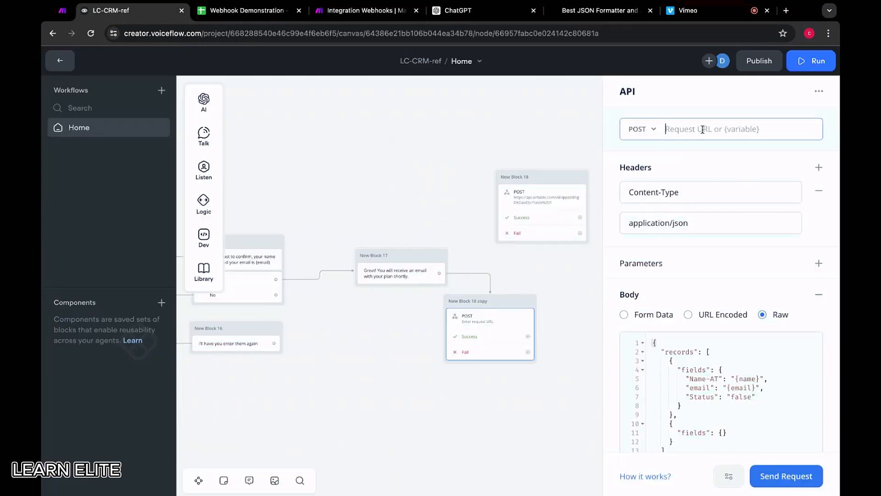
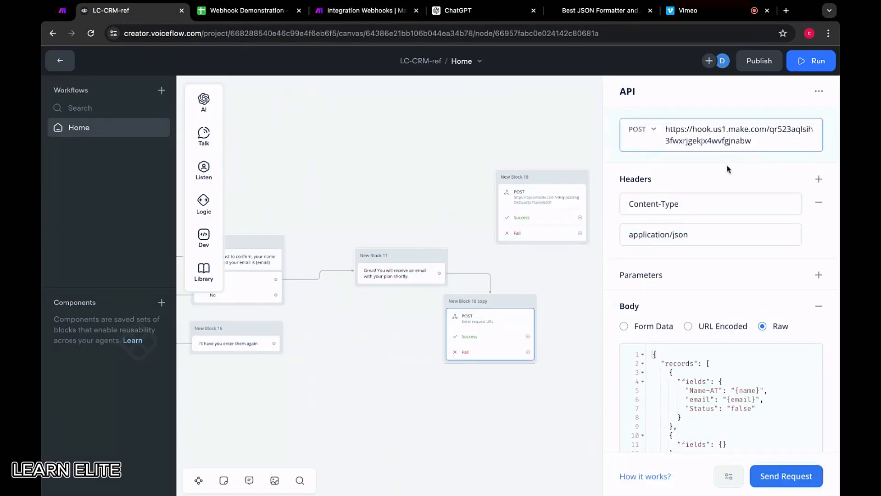
Delete the second, empty record and the comma before it from the copied API block's raw JSON body.
scroll(727, 169, down, 2)
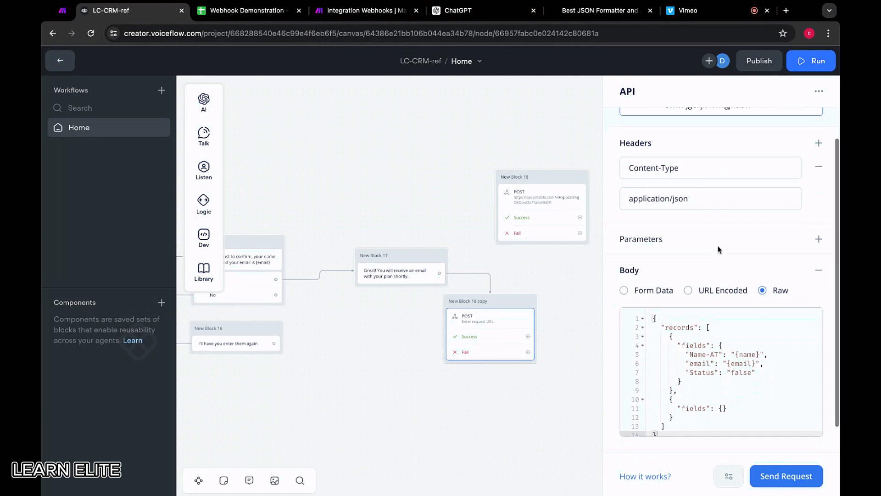
scroll(718, 249, down, 1)
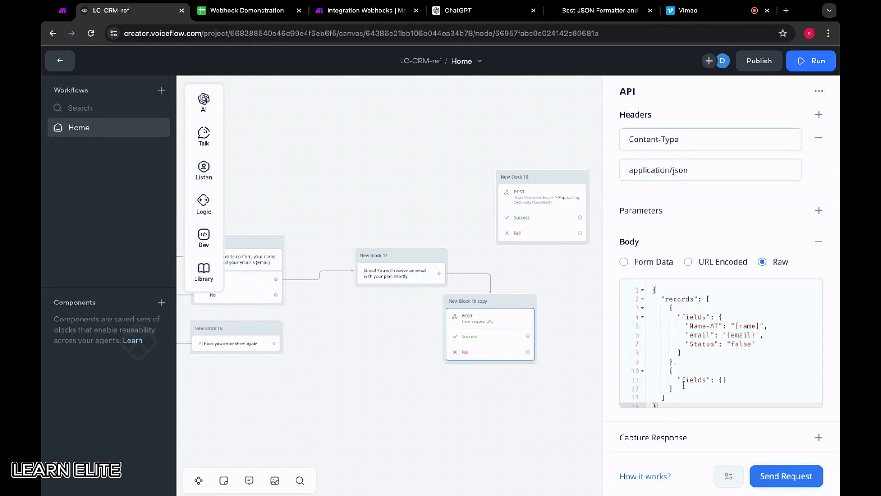
drag(677, 391, 668, 371)
key(BackSpace)
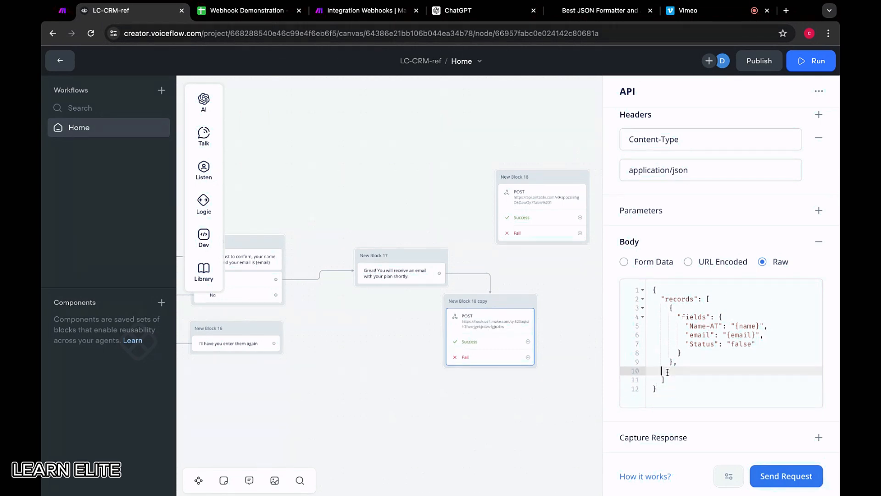
key(BackSpace)
key(BackSpace)
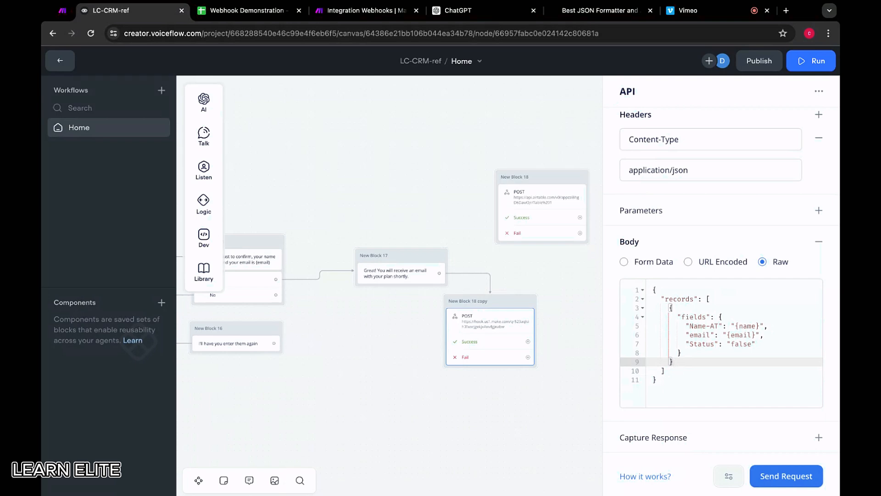
Send a test request from the API block with a sample name and email address as the variables.
click(779, 478)
click(419, 112)
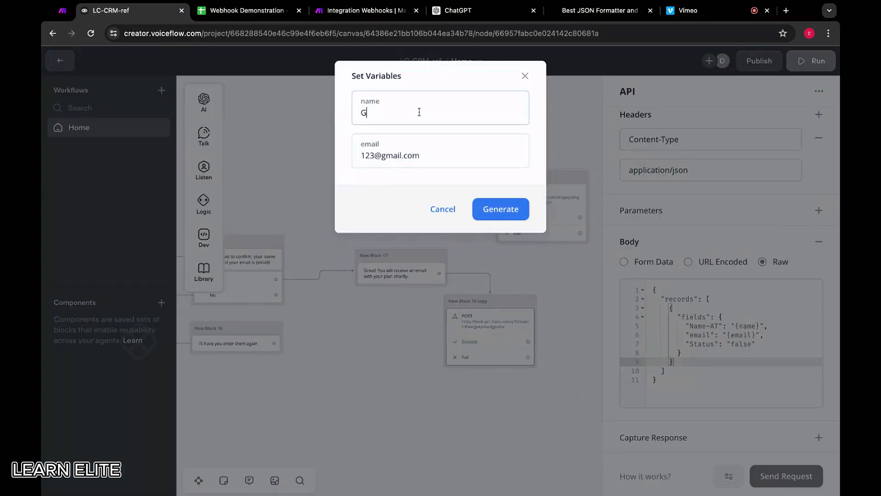
click(435, 153)
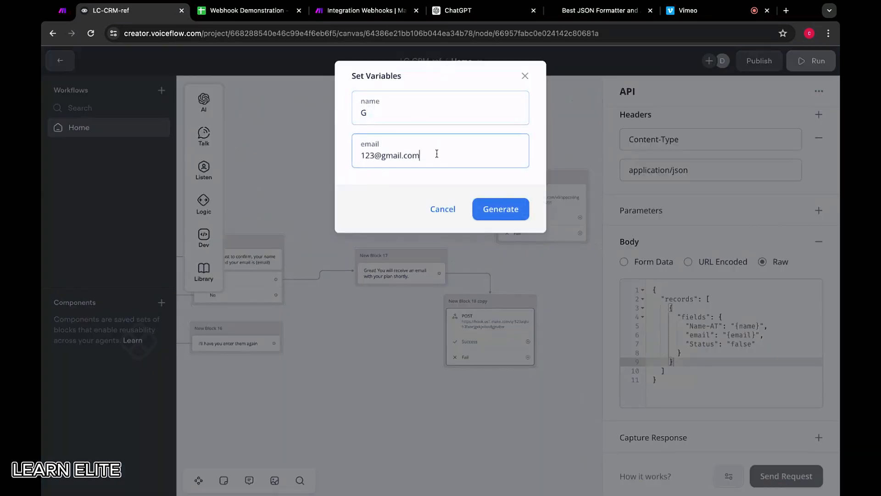
click(514, 214)
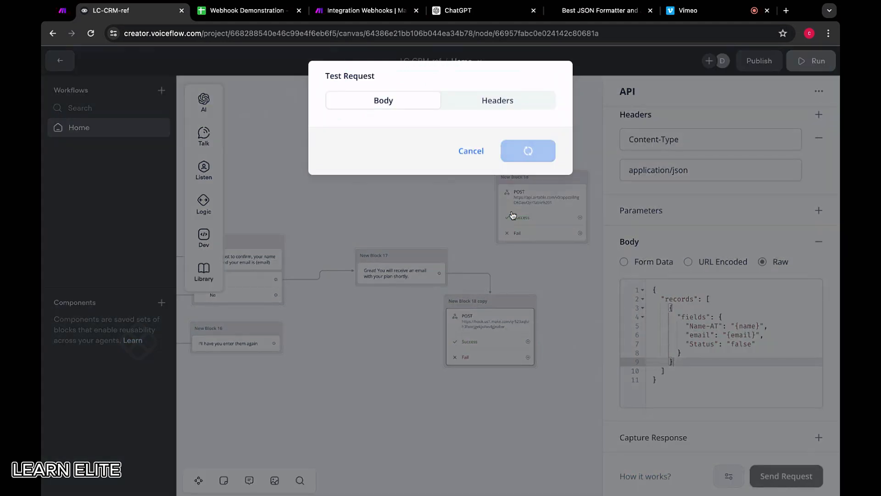
drag(437, 139, 450, 138)
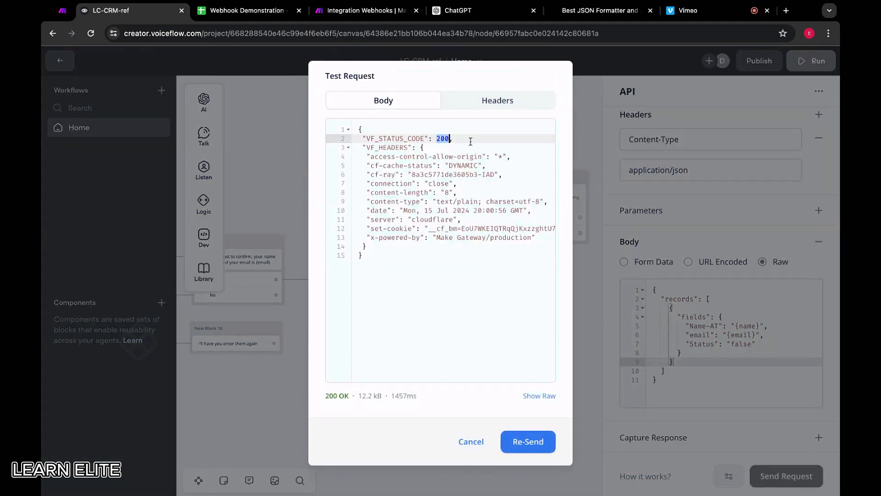
Switch to Make, accept the voiceflow-demo webhook settings and run the scenario once.
click(370, 11)
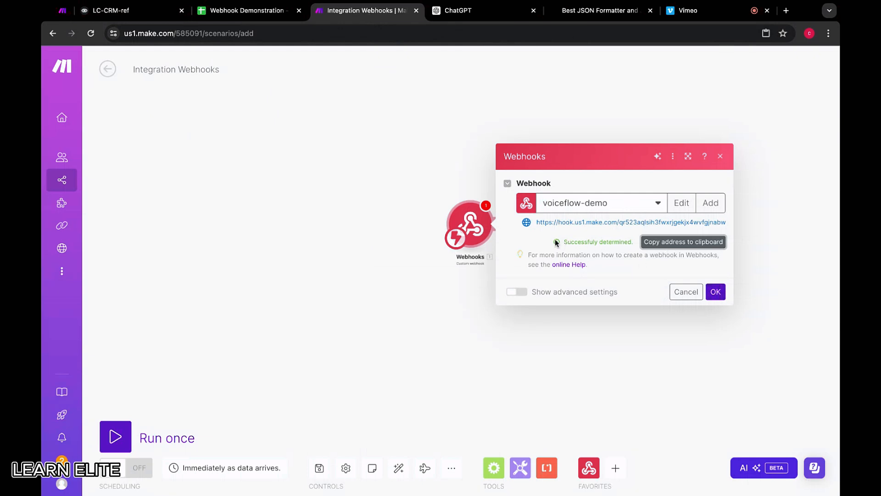
drag(562, 242, 634, 242)
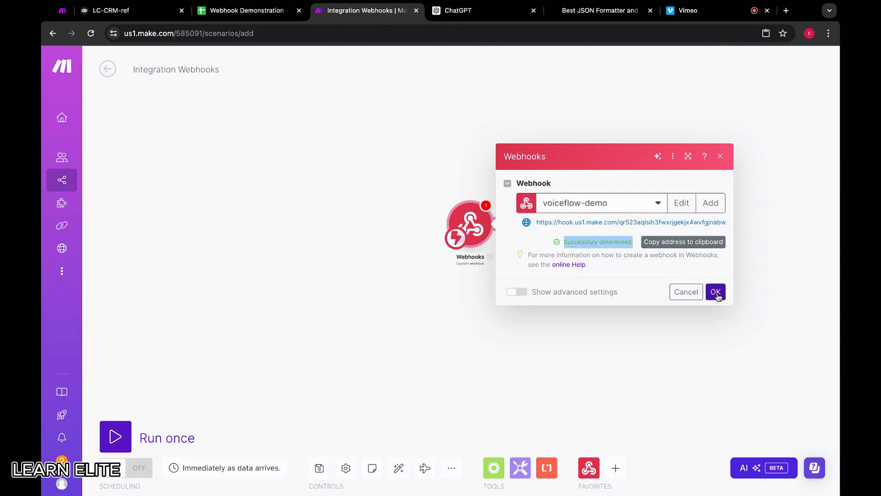
click(717, 292)
click(121, 436)
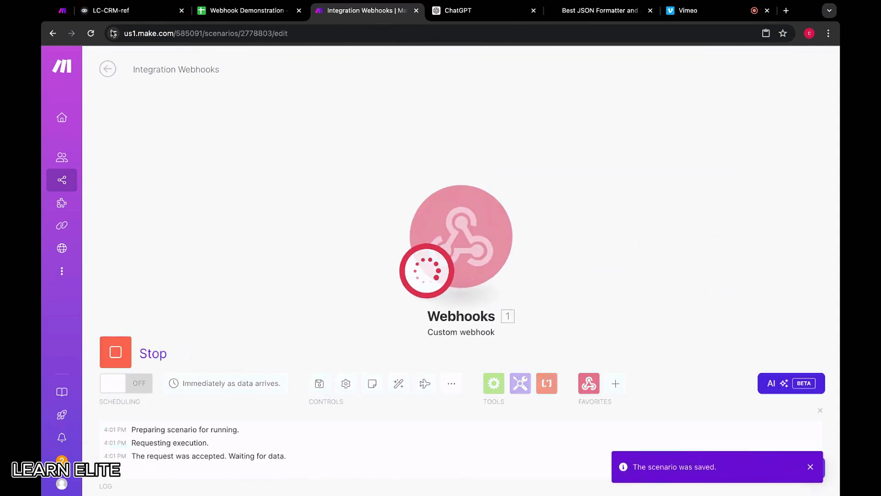
Switch to Voiceflow, re-send the API block's test request, and return to the Make scenario.
click(113, 10)
click(540, 442)
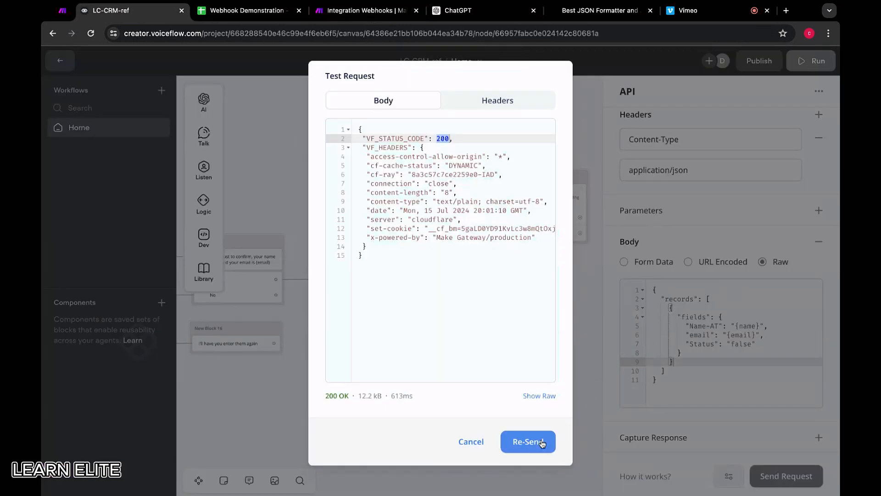
click(379, 13)
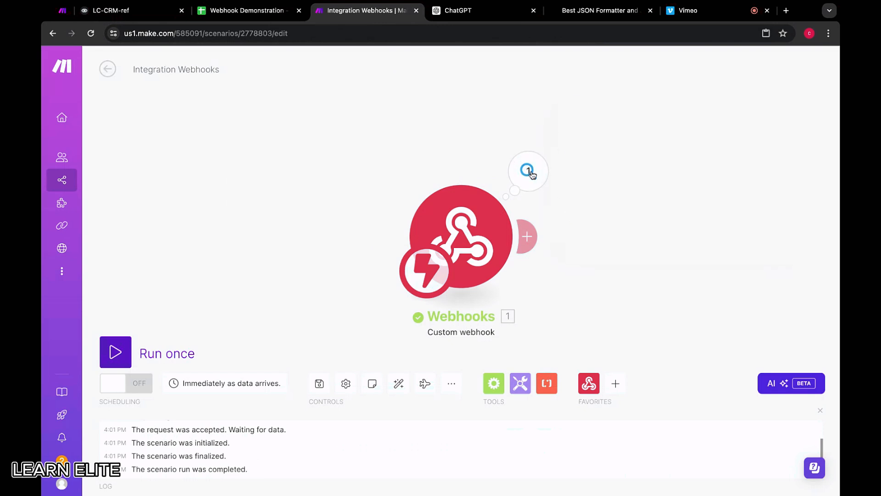
Expand the custom webhook's run output down to the fields collection and examine the received name, email and status.
click(531, 174)
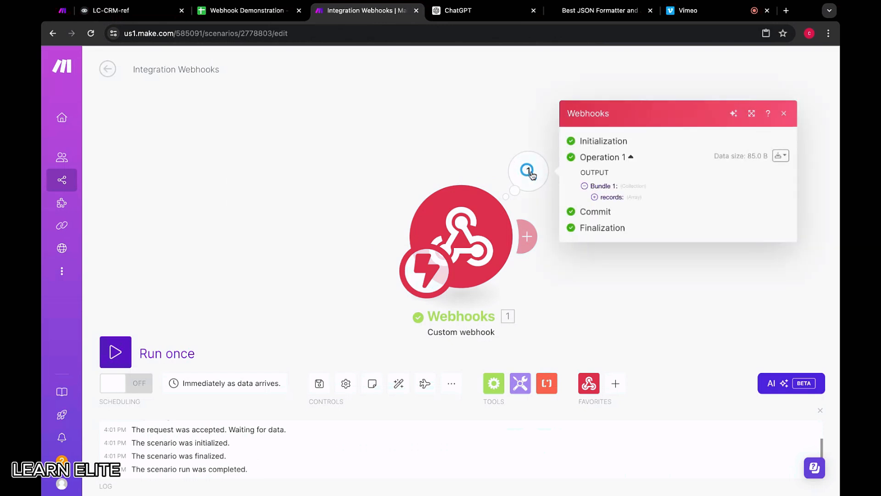
click(613, 200)
click(611, 201)
click(621, 209)
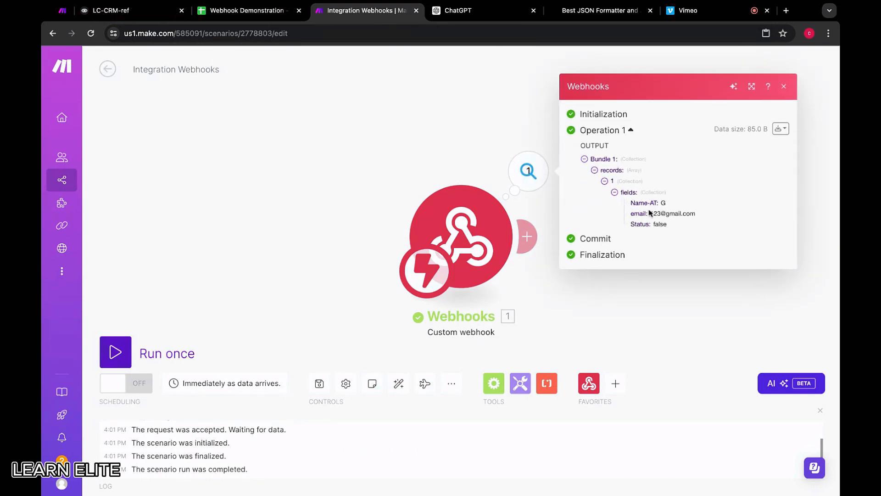
drag(666, 214, 707, 218)
click(297, 158)
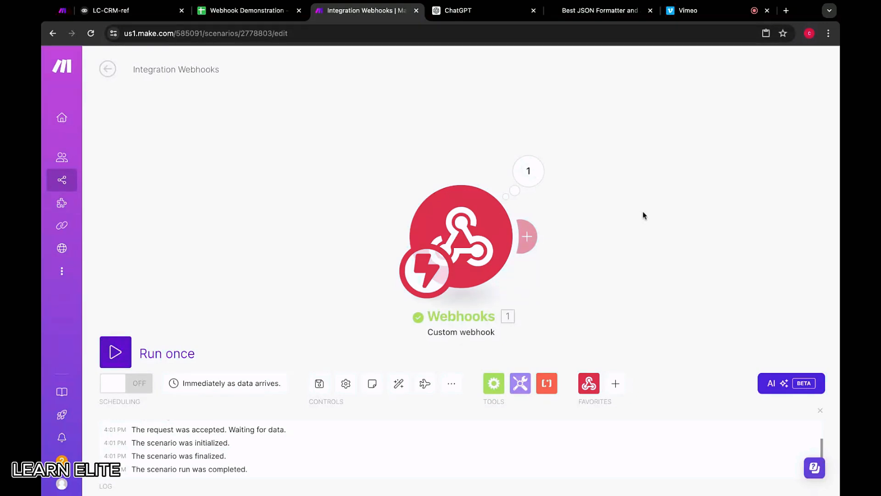
Add a Webhooks "Webhook response" module after the custom webhook, with status 200.
scroll(643, 215, down, 3)
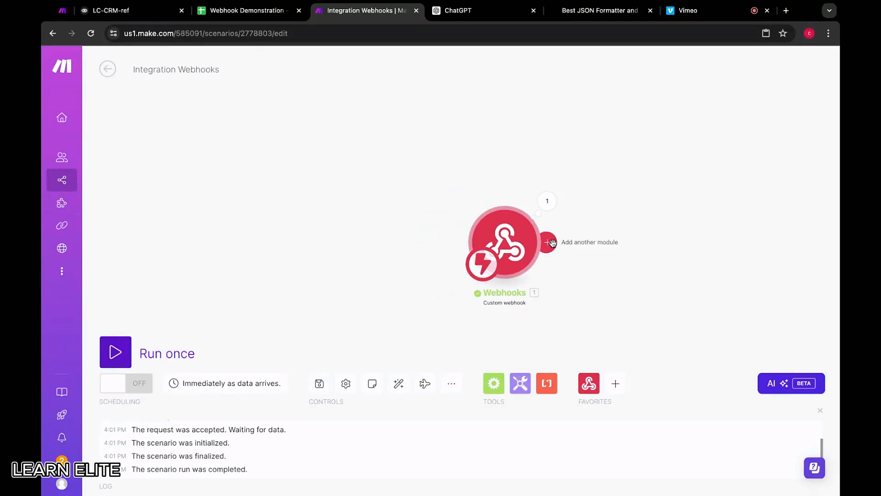
click(548, 242)
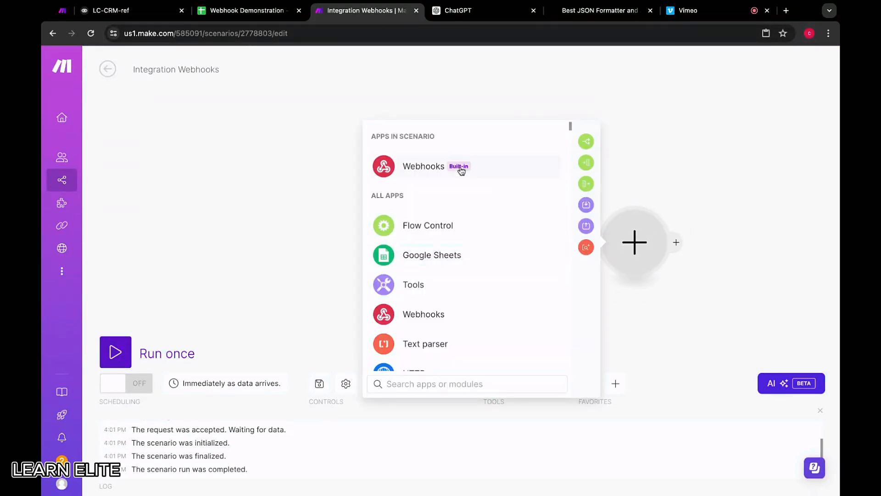
click(494, 168)
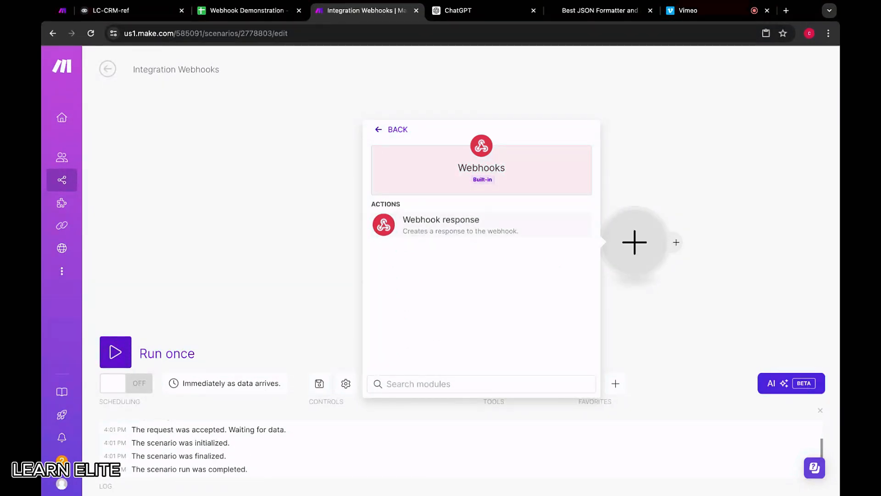
click(478, 228)
click(440, 216)
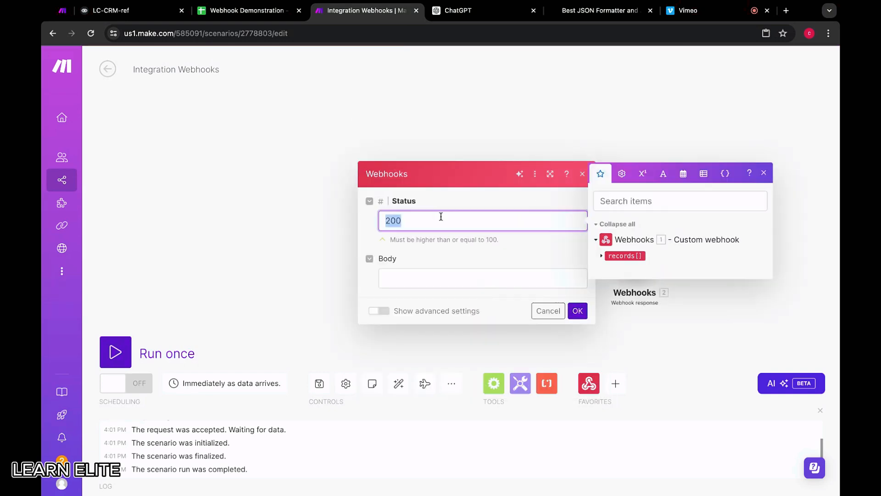
click(480, 193)
Start the response body as JSON with a quoted "name" key mapped to the webhook's Name-AT field.
click(443, 276)
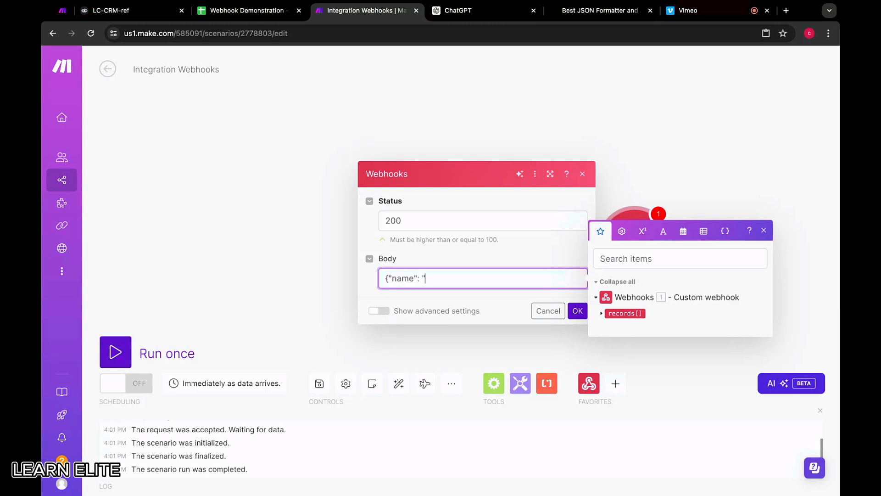
click(602, 314)
click(610, 319)
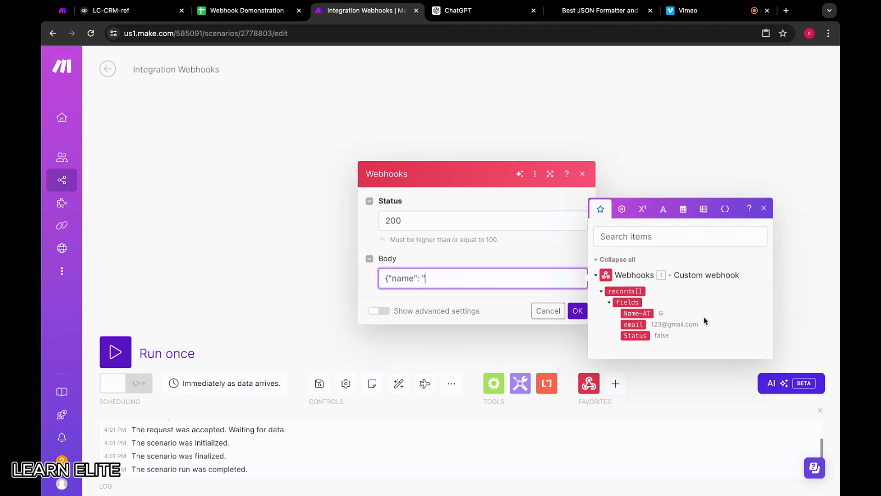
click(645, 314)
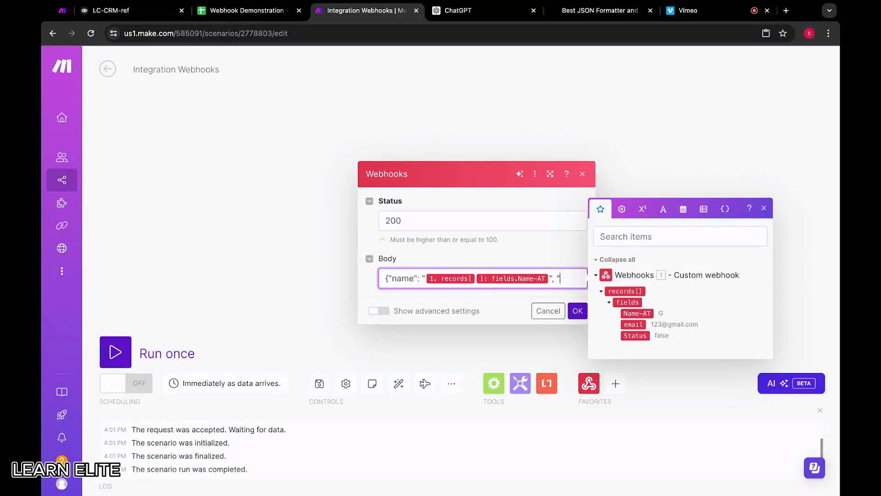
Add a quoted "email" value and an unquoted "status" value mapped to the matching webhook fields, and close the JSON body.
text(", "email":)
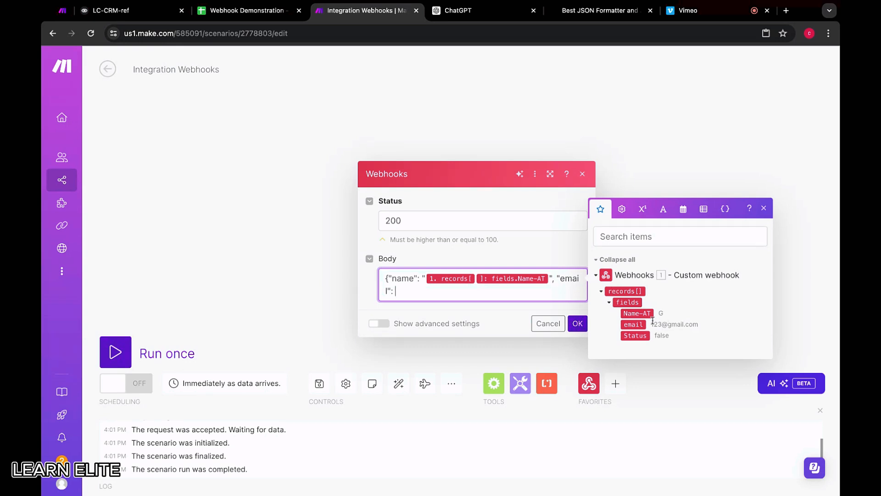
click(636, 324)
click(393, 291)
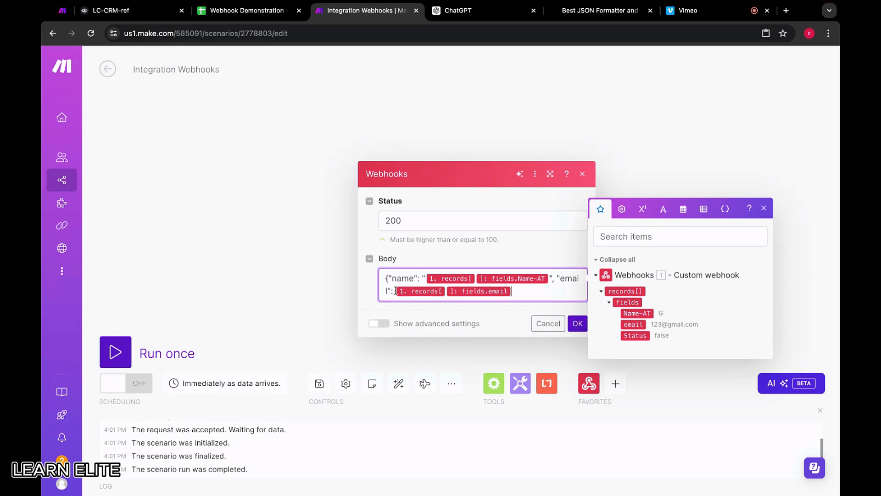
text(")
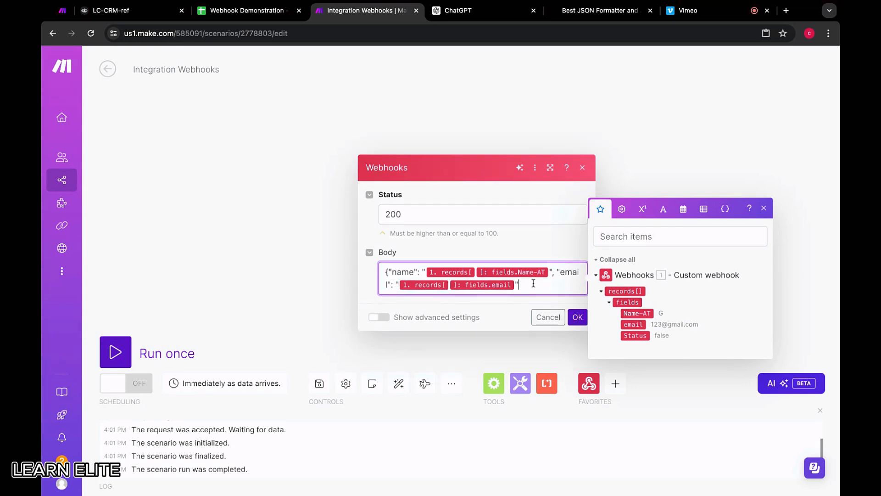
text(", "status":)
drag(642, 338, 565, 287)
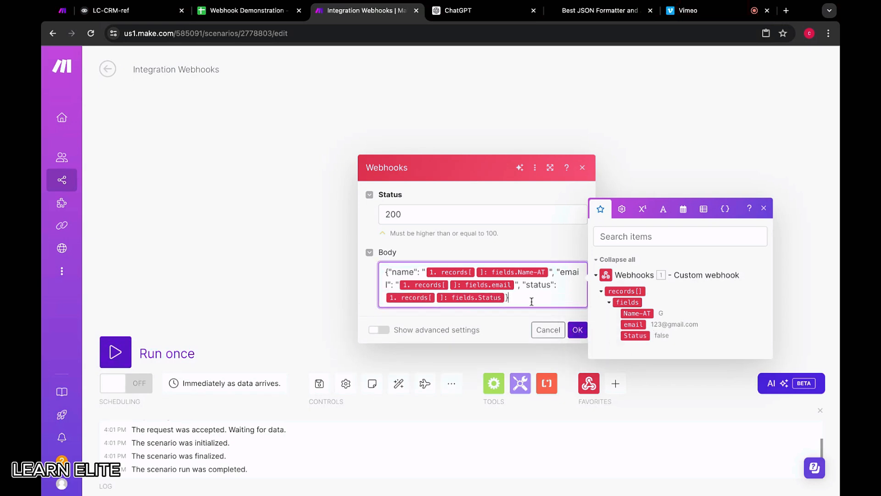
Copy the whole response body into JSON Formatter and check whether it parses.
key(ctrl+a)
click(620, 13)
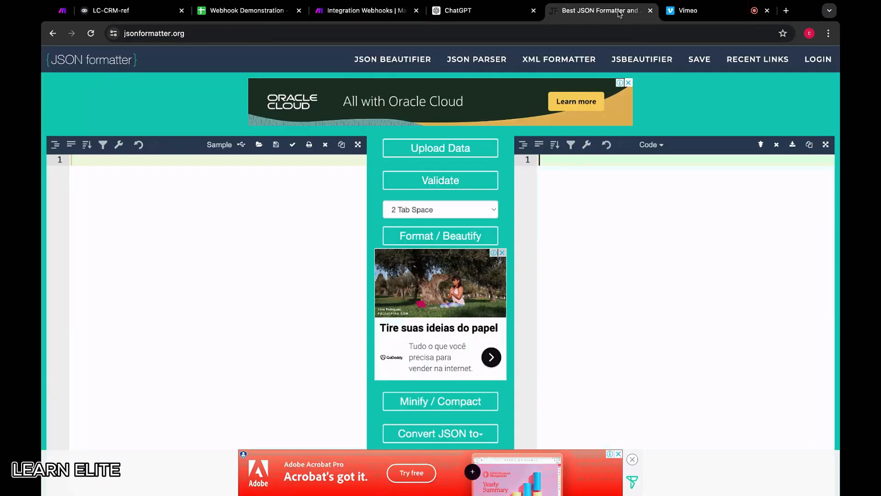
text({"name": "{{1.records[].fields.`Name-AT`}}", "email": "{{1.records[].fields.email}}", "status": {{1.records[].fields.Status}}})
click(409, 184)
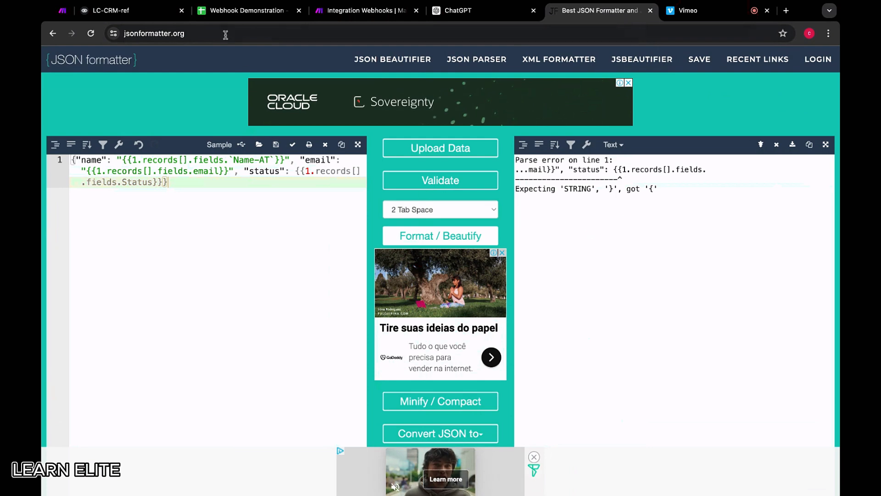
Review the response body in Make, paste it afresh over the JSON Formatter input and format it again.
click(391, 12)
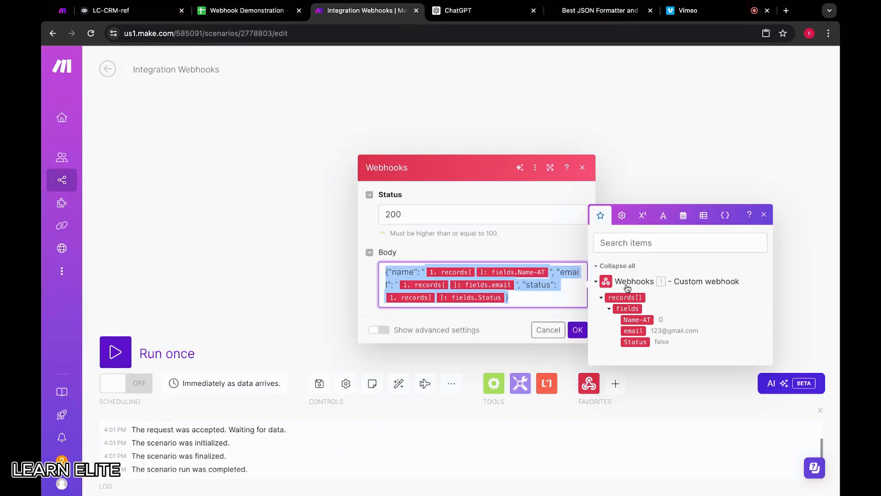
click(549, 298)
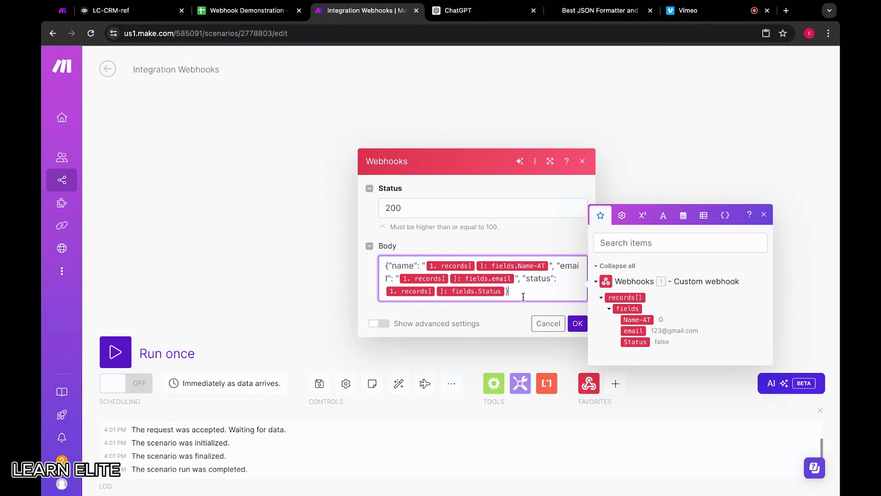
click(688, 10)
click(597, 10)
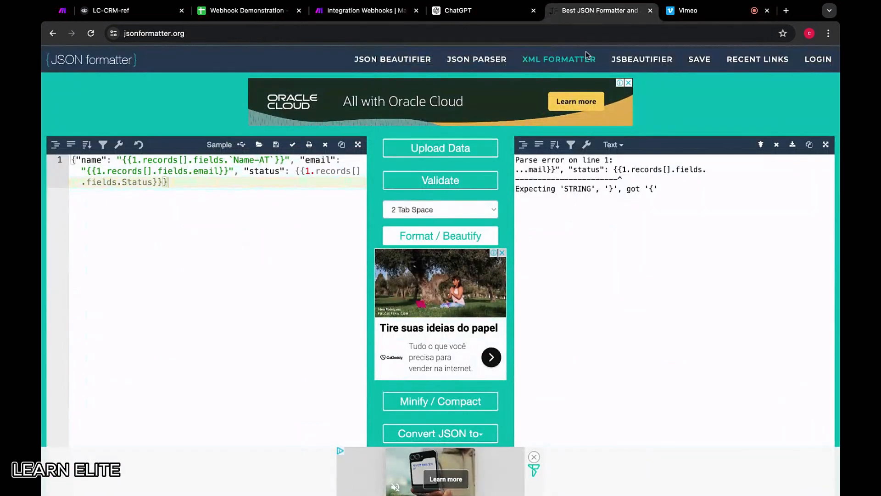
click(250, 194)
key(super+a)
key(BackSpace)
text({"name": "{{1.records[].fields.`Name-AT`}}", "email": "{{1.records[].fields.email}}", "status": {{1.records[].fields.Status}}})
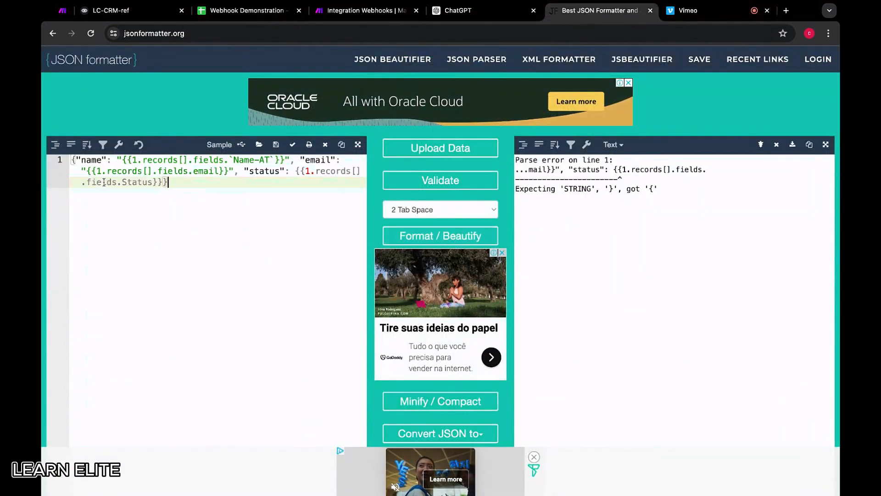
click(473, 237)
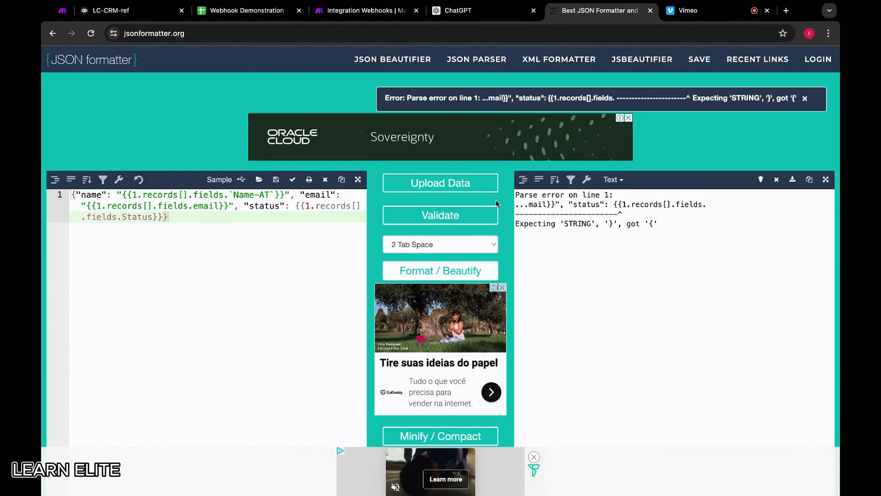
Check the test response in Voiceflow, return to Make and accept the webhook response module's settings.
click(138, 10)
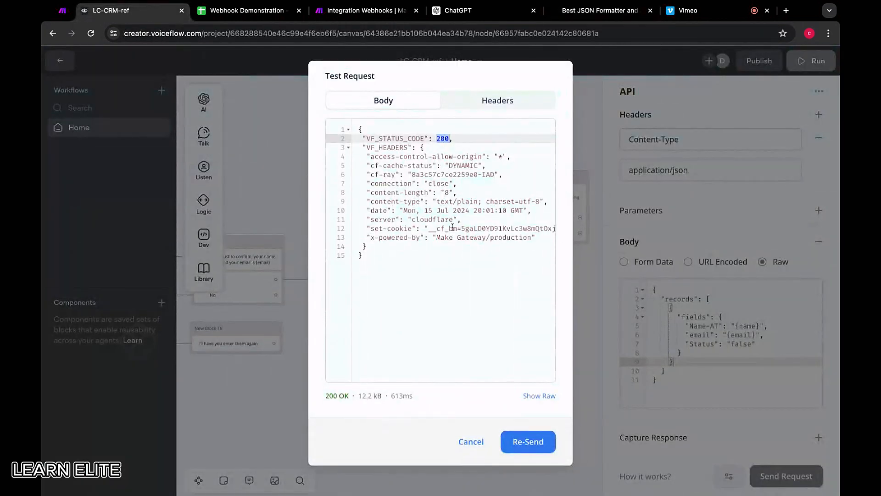
click(358, 11)
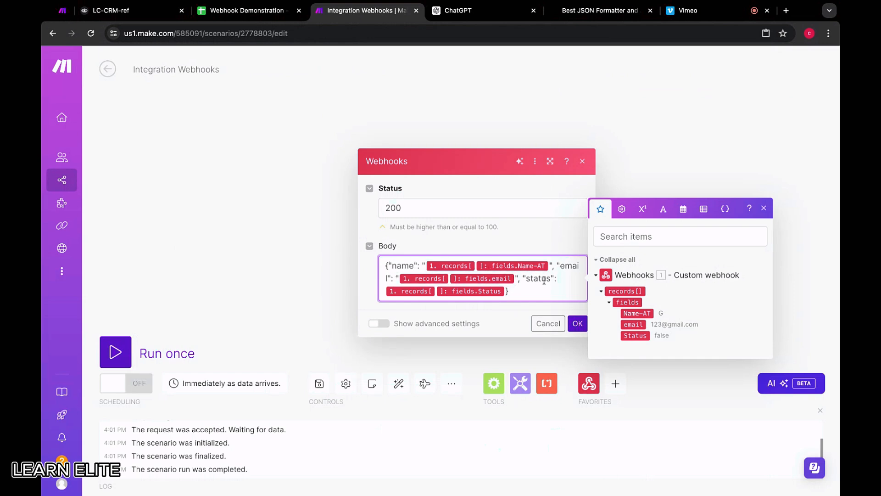
click(578, 326)
click(671, 234)
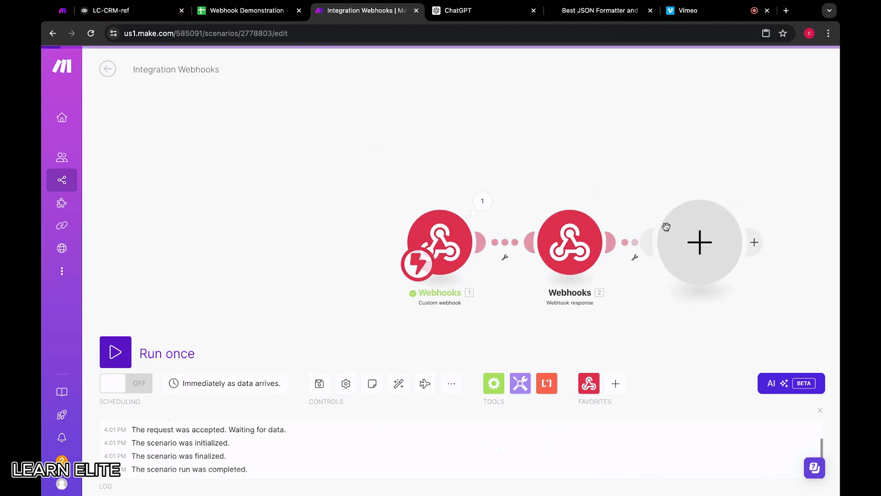
click(732, 178)
In the webhook response body, put the opening brace, the "name", "email" and "status" entries and the closing brace on separate lines.
click(547, 242)
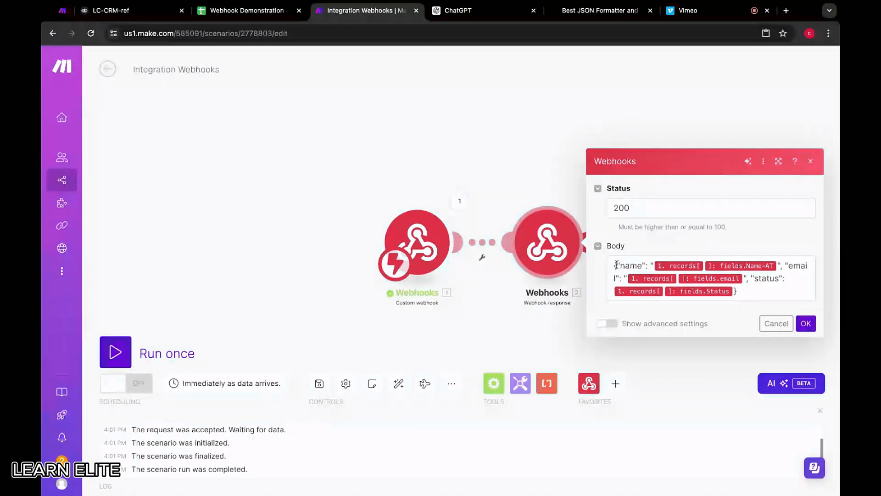
click(652, 267)
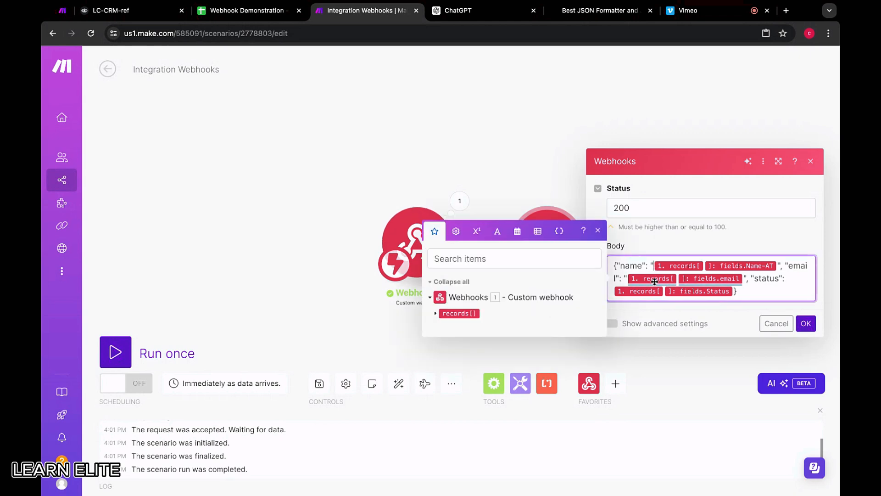
click(617, 267)
key(Return)
key(Return)
key(BackSpace)
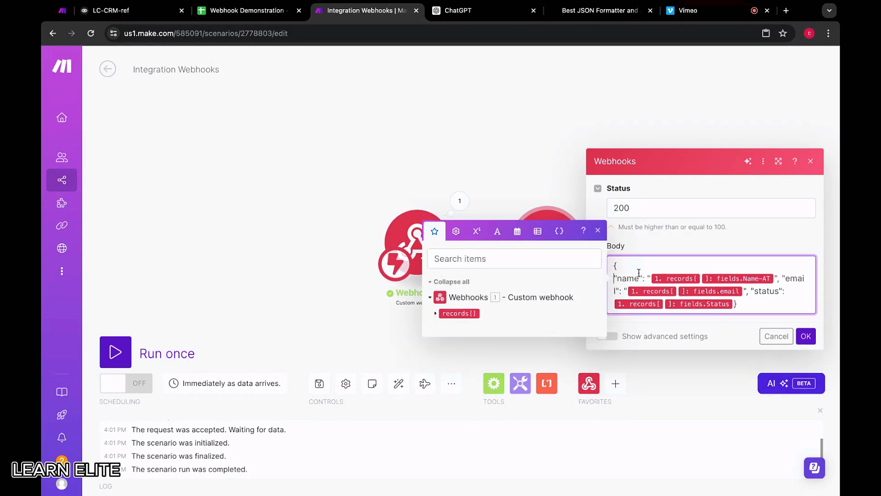
key(Escape)
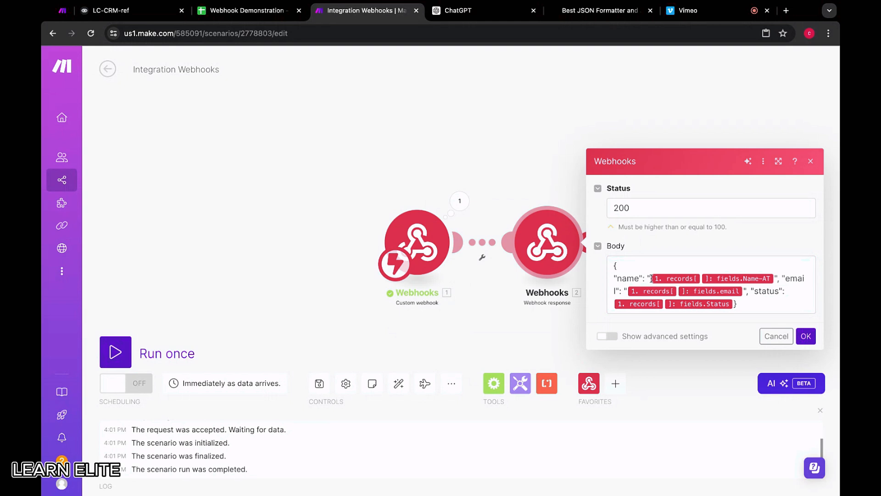
click(781, 279)
key(Return)
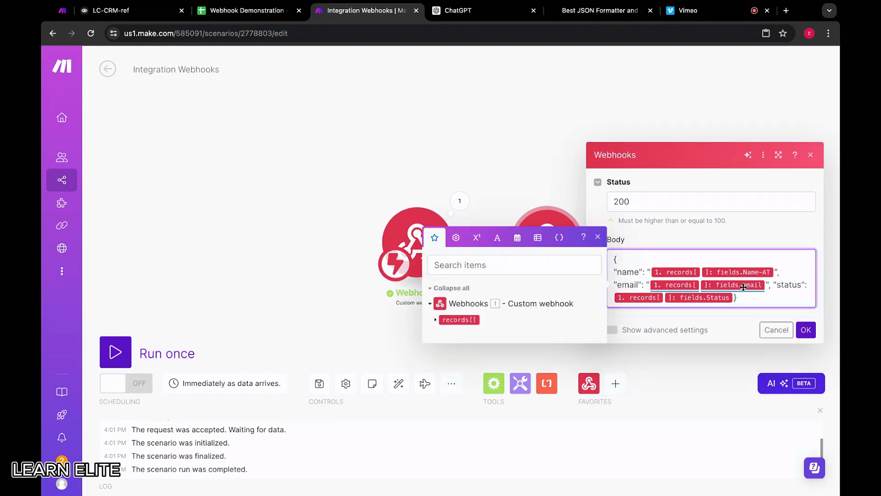
click(774, 284)
key(Return)
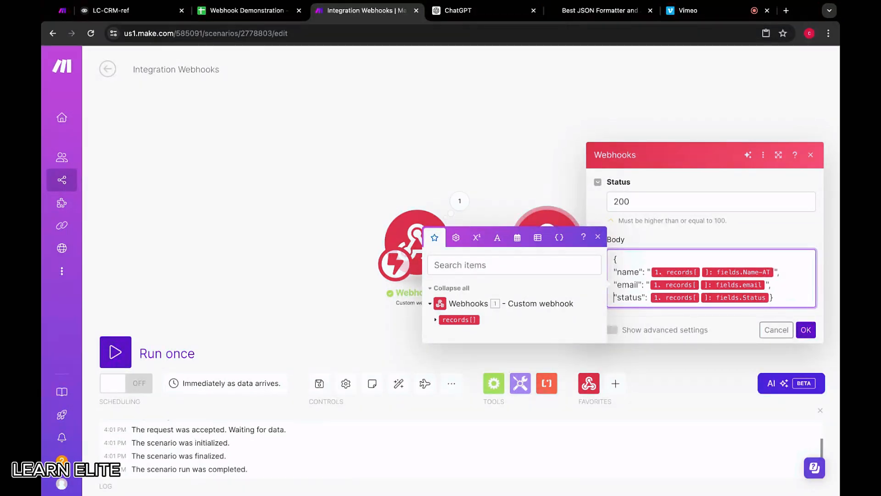
key(Return)
Replace the mapped "status" value in the response body with the literal false and accept the module settings.
click(772, 298)
key(BackSpace)
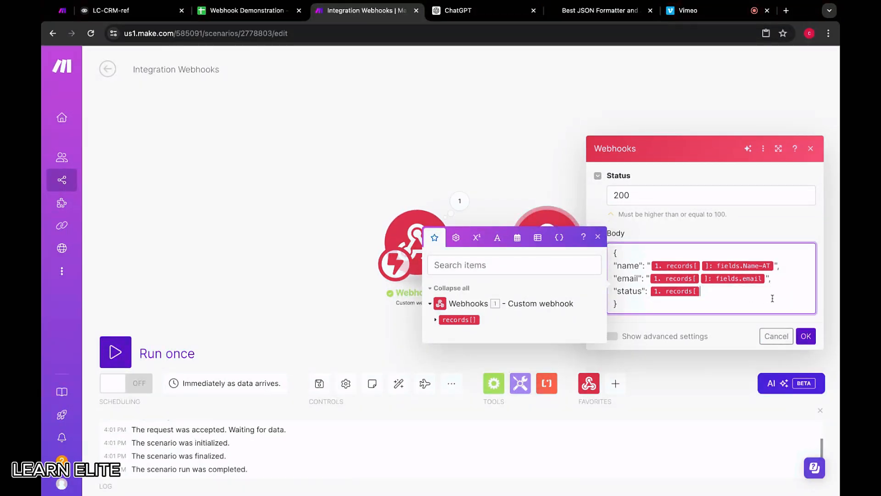
key(BackSpace)
text(fals)
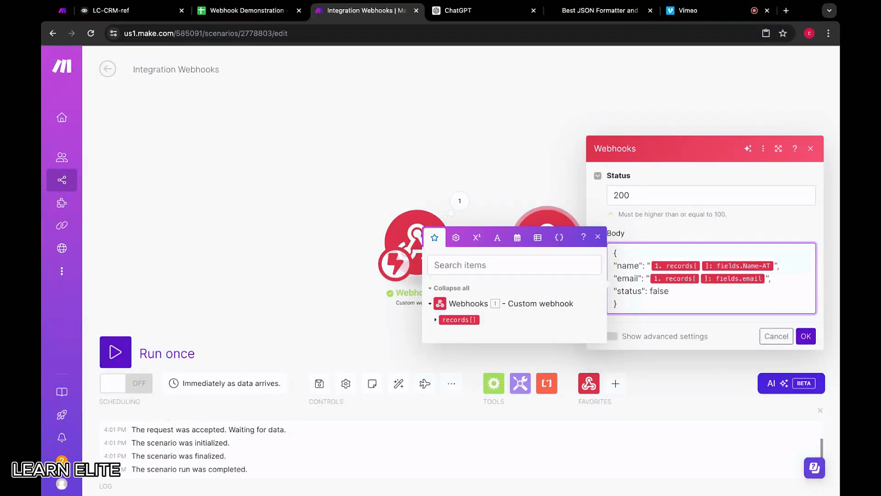
click(807, 335)
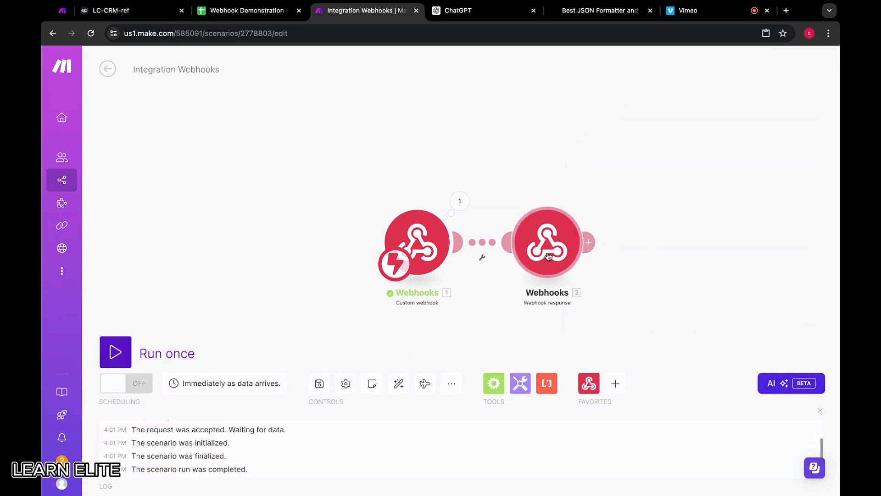
Copy the whole response body from the webhook response module, replace the JSON Formatter input with it and format it.
click(557, 234)
drag(648, 312, 624, 254)
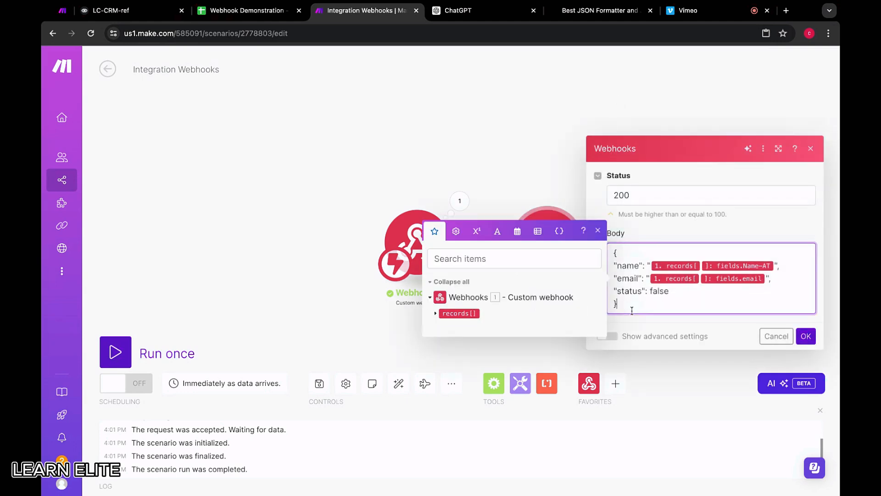
click(419, 122)
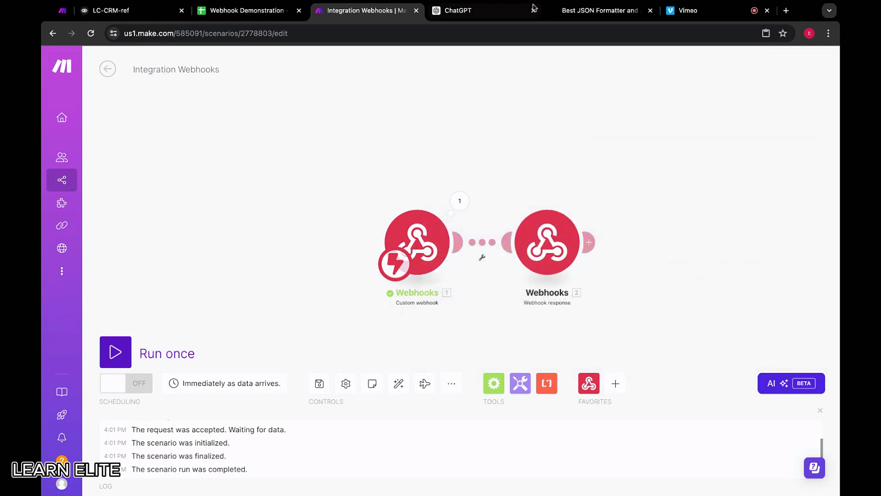
click(634, 12)
click(189, 229)
key(super+a)
key(BackSpace)
text({ "name": "{{1.records[].fields.`Name-AT`}}", "email": "{{1.records[].fields.email}}", "status": false })
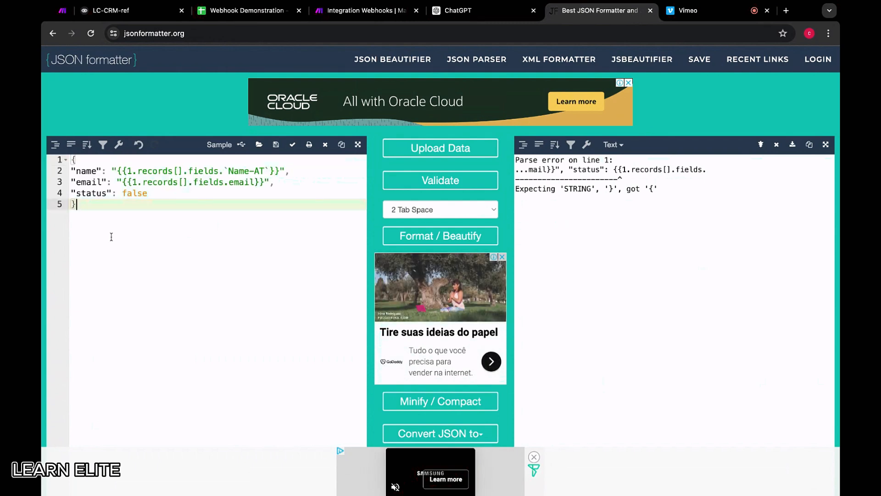
click(442, 188)
click(440, 234)
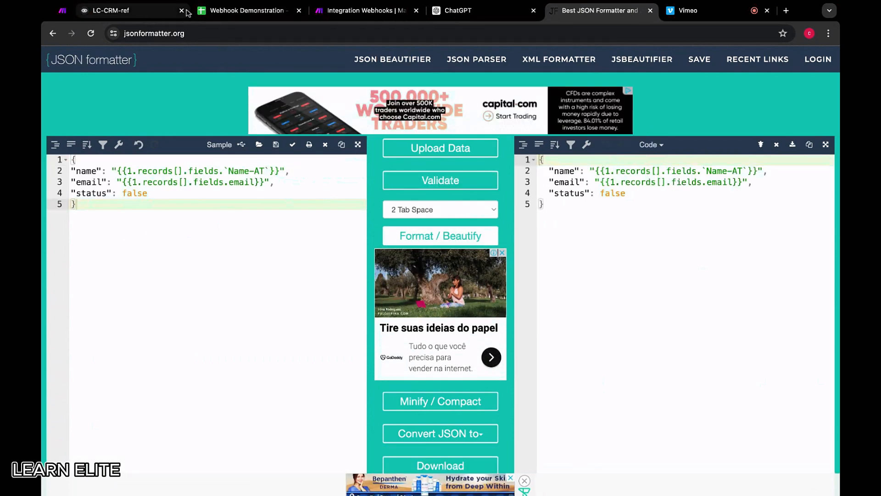
Back in Make, replace the literal false in the response body with the custom webhook's mapped Status field and accept the module settings.
click(363, 10)
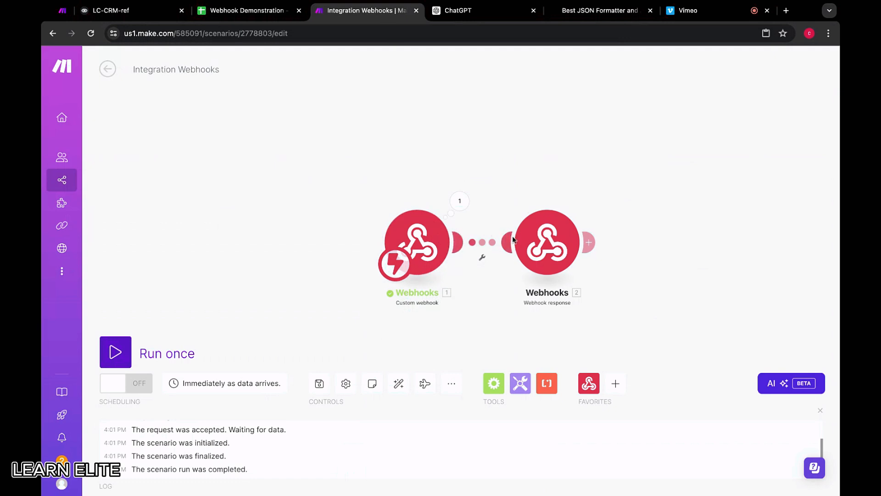
click(513, 239)
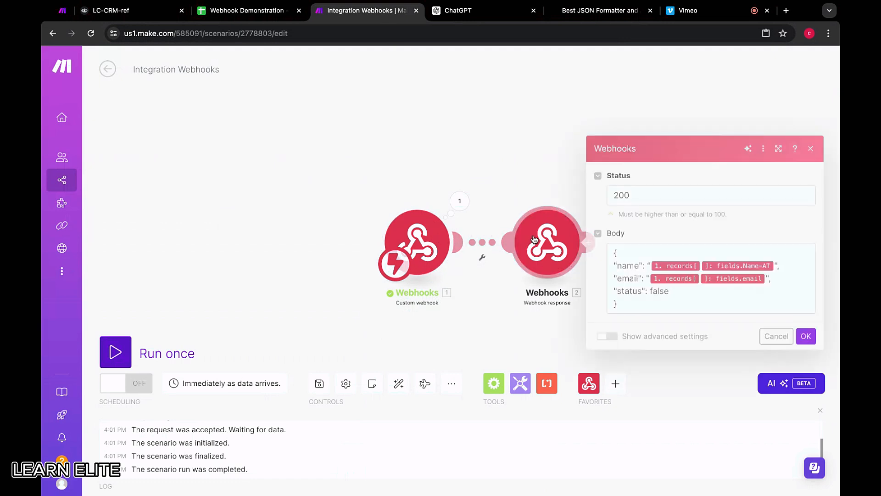
click(673, 293)
key(shift+Left)
key(shift+Left)
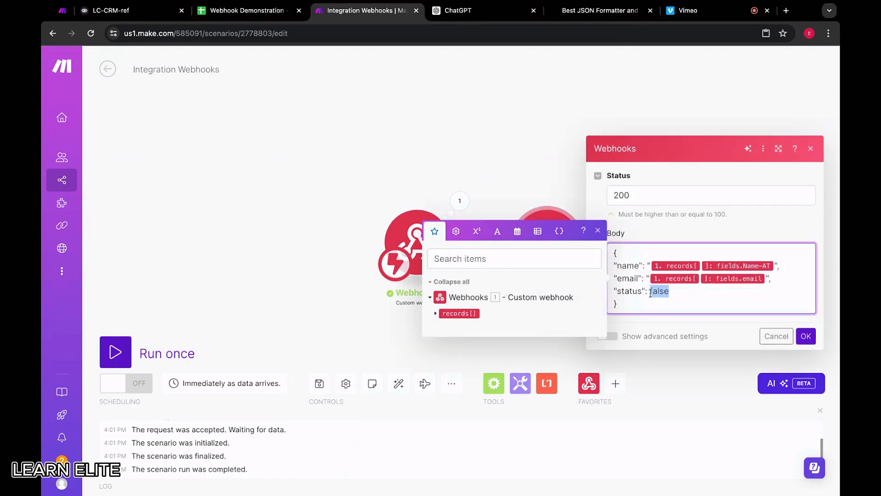
key(BackSpace)
click(437, 313)
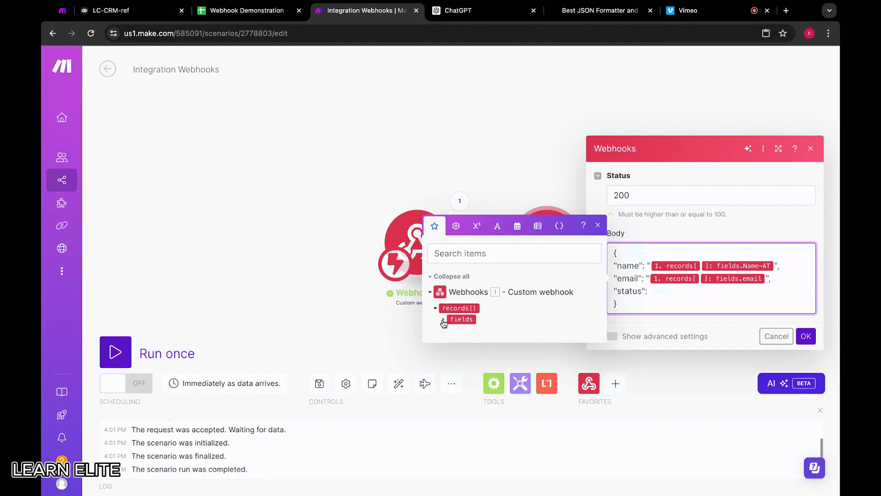
click(443, 324)
click(480, 339)
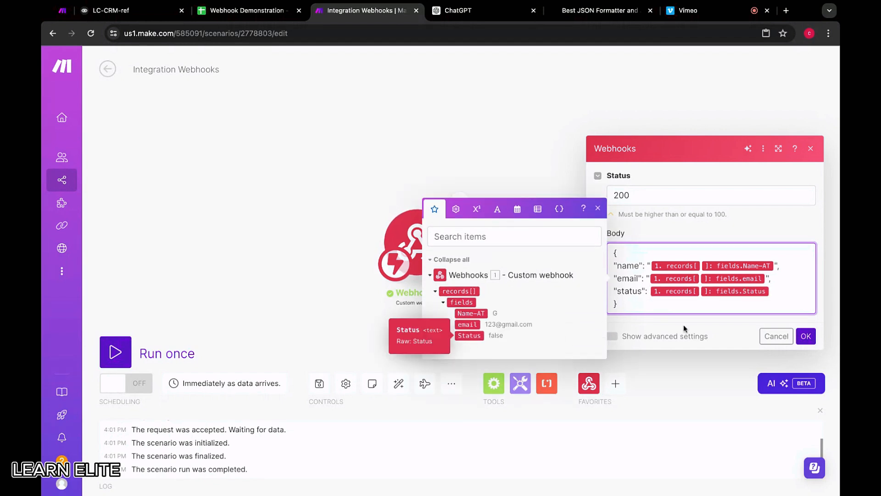
click(801, 338)
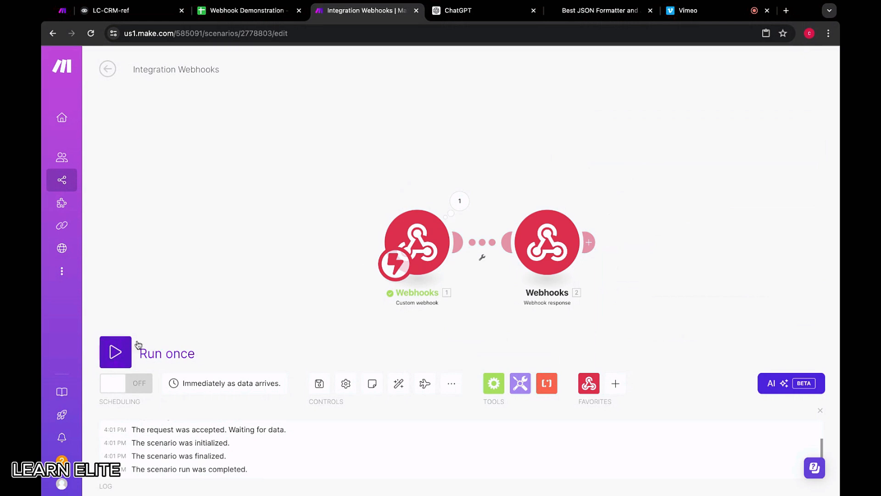
Run the scenario once, switch to Voiceflow, dismiss the old test response and send the API request again.
click(120, 352)
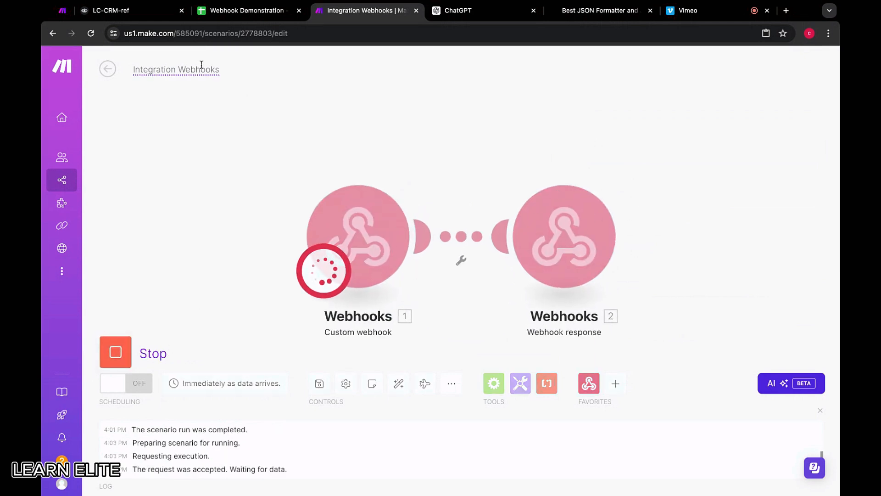
click(146, 14)
click(471, 441)
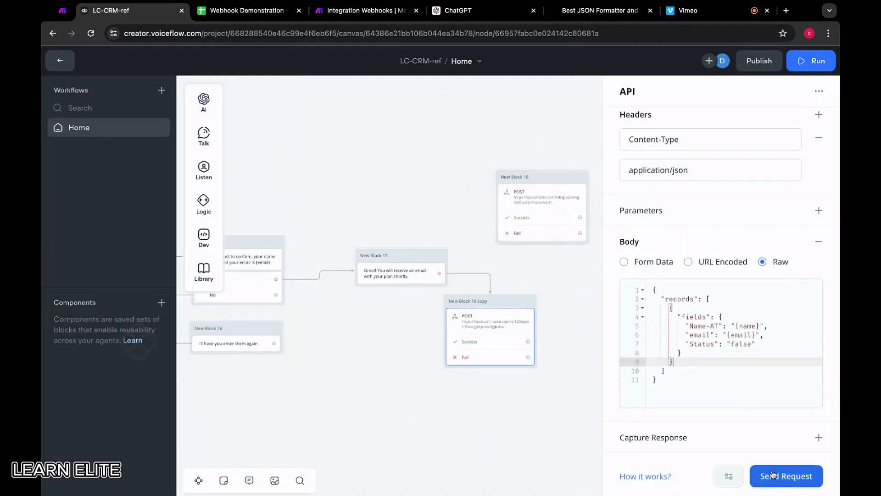
click(787, 476)
click(498, 209)
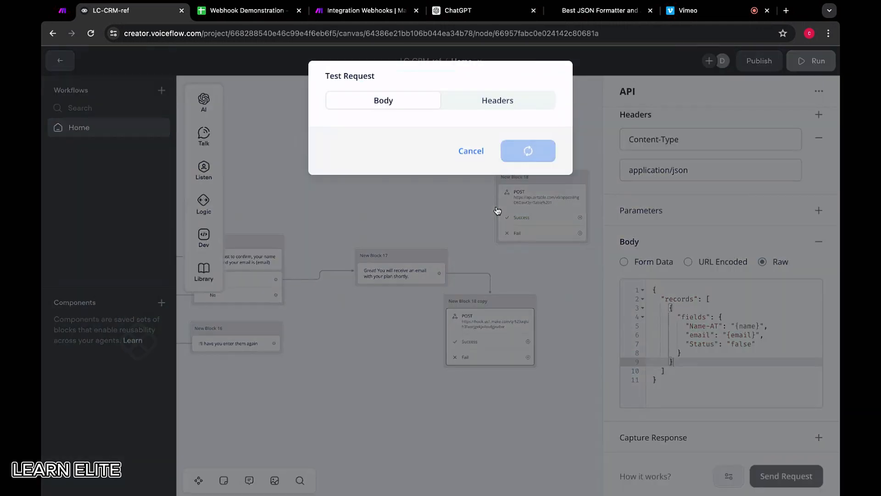
Review the name, email and status lines in the test response and close it.
drag(364, 138, 417, 156)
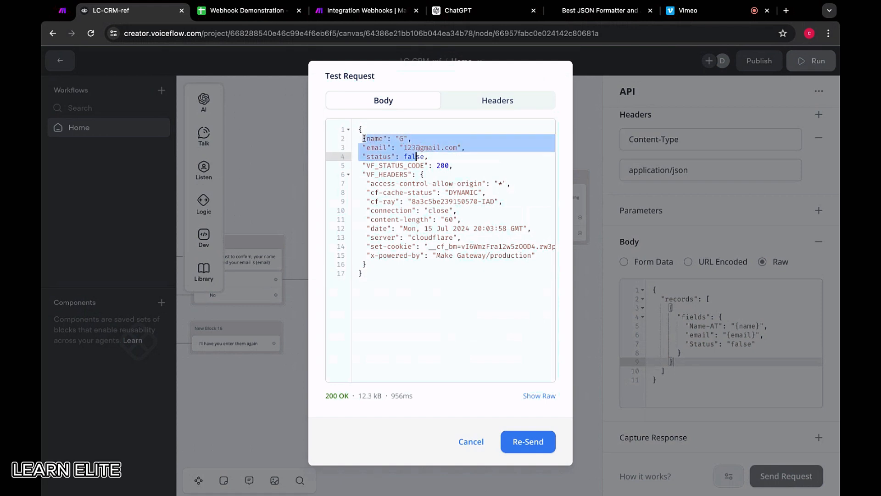
click(400, 138)
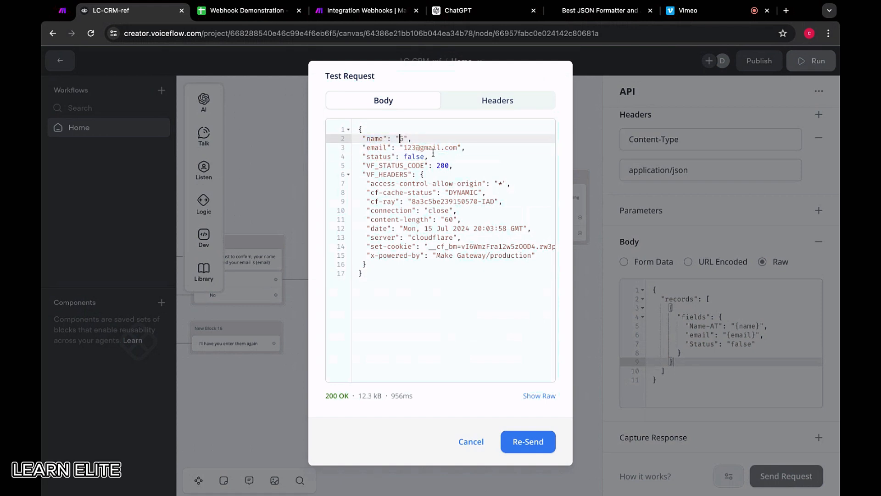
click(470, 442)
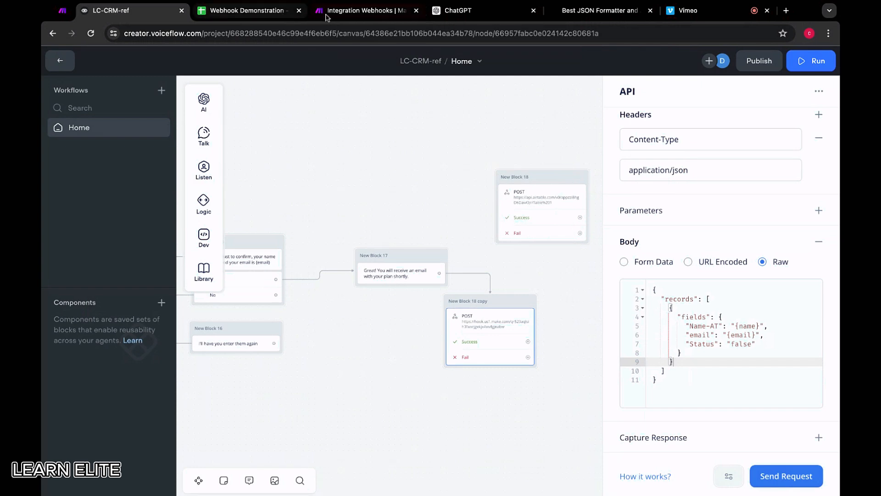
Return to Make and move the webhook response module farther from the custom webhook, leaving a gap between them.
click(365, 12)
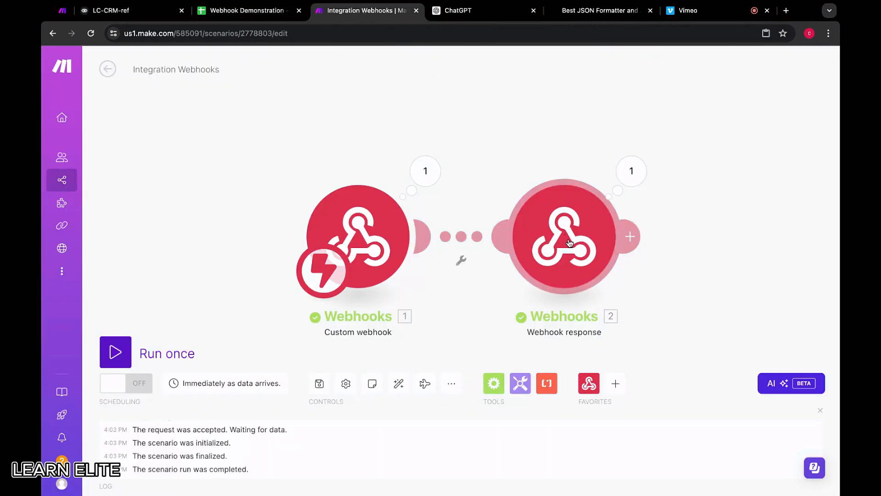
drag(567, 239, 770, 236)
scroll(540, 241, down, 5)
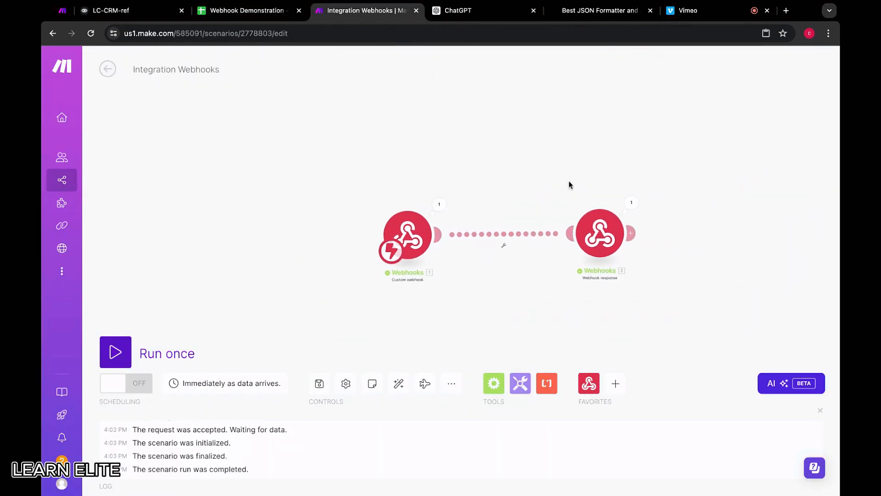
Review the Name, Email and Status column headers in the Webhook Demonstration spreadsheet and look back at Voiceflow's API request body.
key(ctrl+shift+Tab)
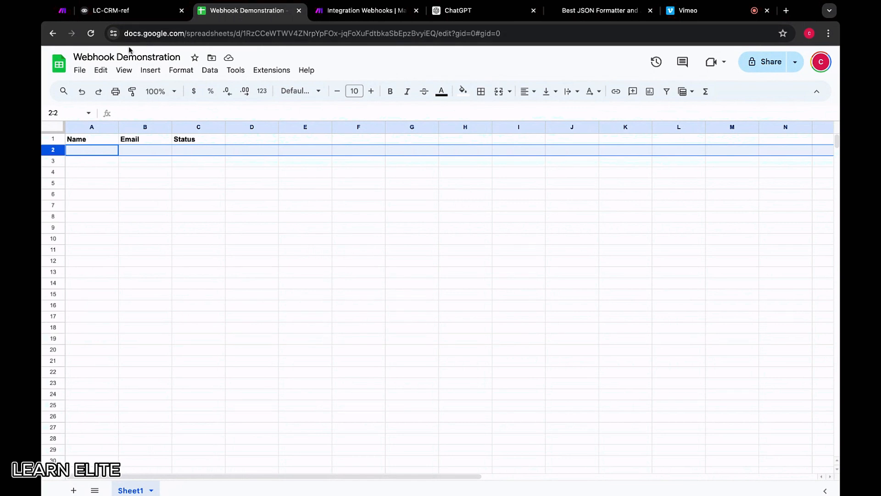
click(94, 139)
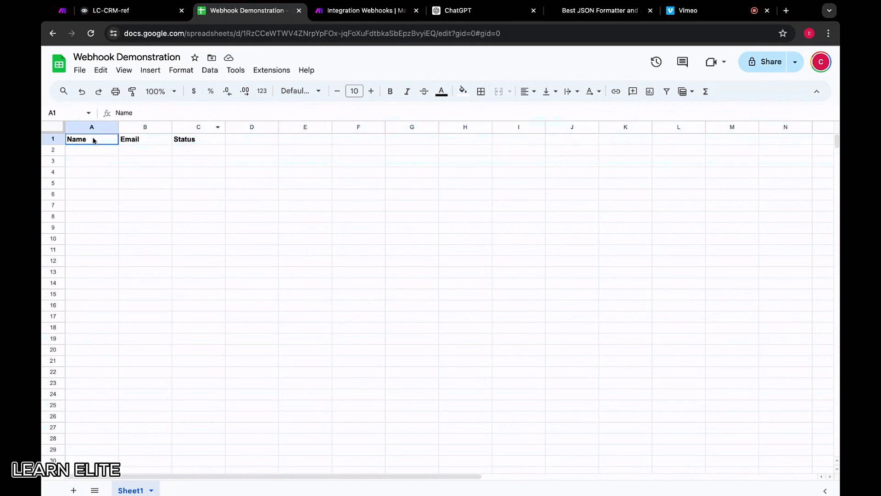
click(146, 140)
click(197, 140)
click(138, 14)
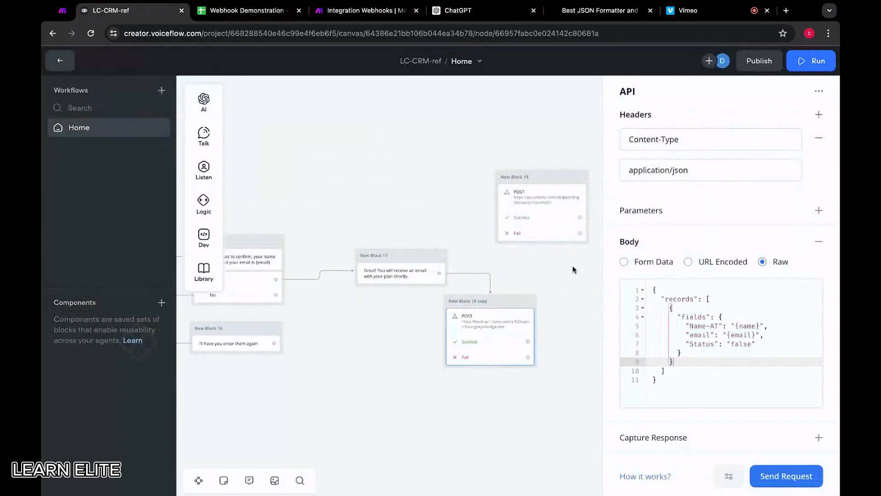
In Make, add a Google Sheets Add a Row module and insert it between the custom webhook and the webhook response.
click(363, 10)
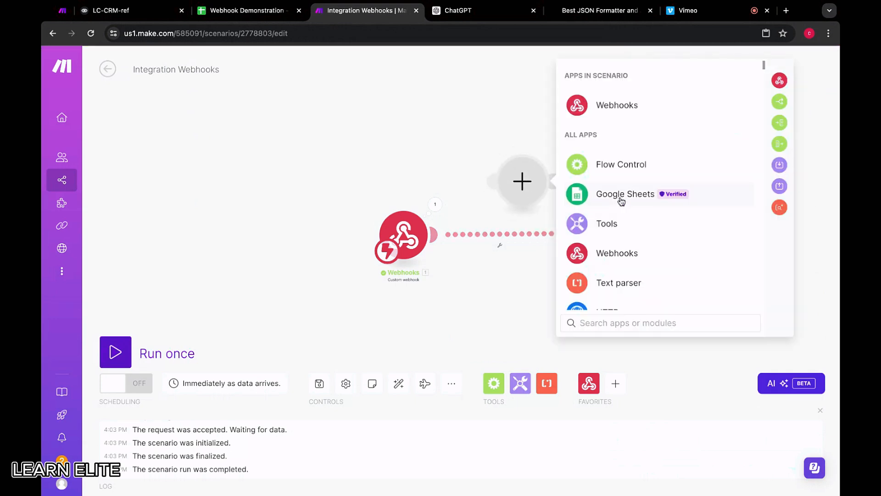
click(624, 193)
scroll(621, 296, down, 2)
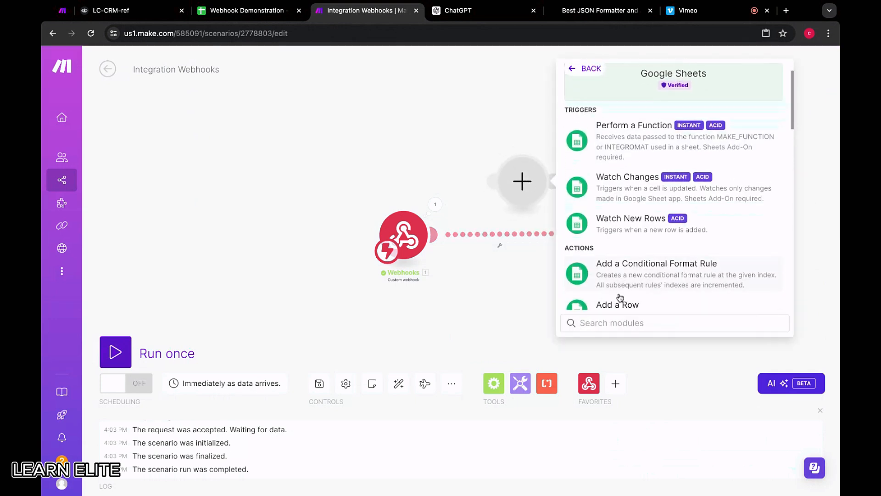
scroll(622, 222, down, 3)
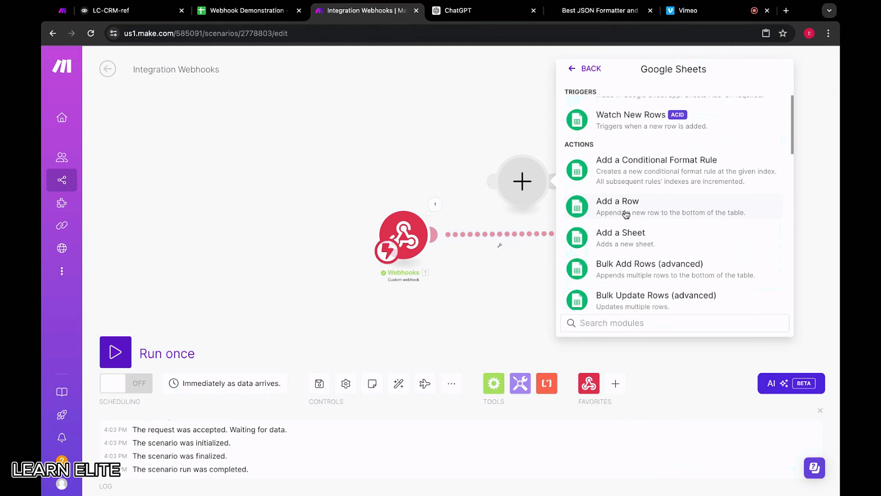
click(623, 213)
click(520, 173)
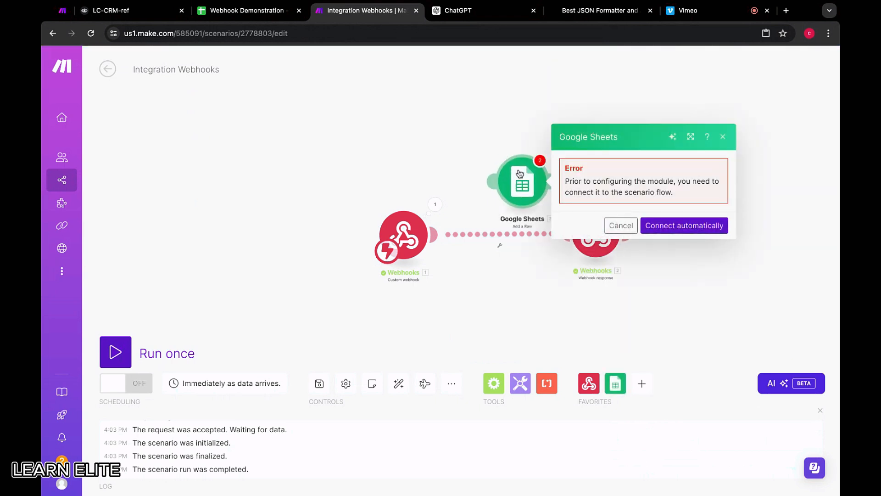
drag(520, 174, 504, 218)
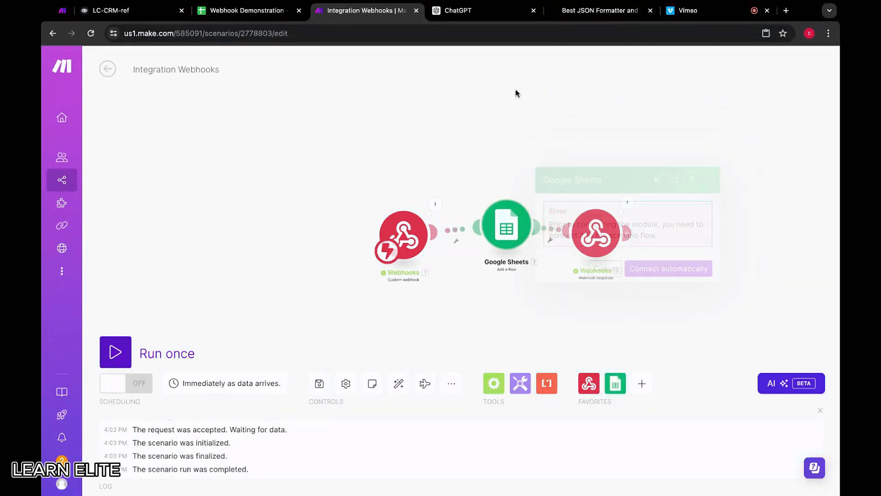
Switch to the VF Webhook Example scenario in Make and copy its configured Google Sheets Add a Row module.
click(506, 225)
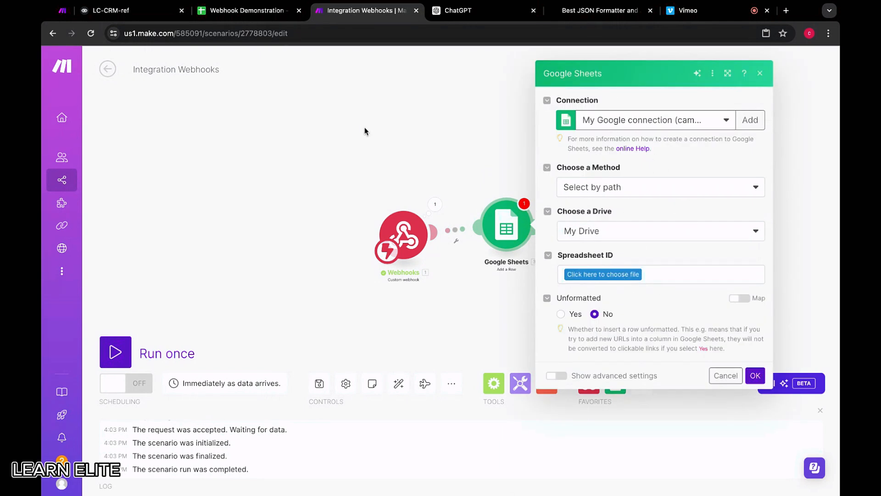
click(64, 11)
click(386, 241)
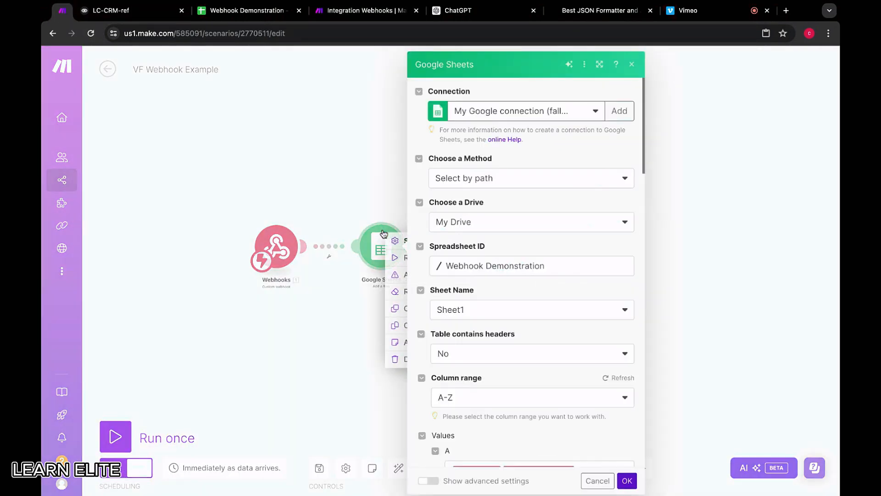
click(379, 229)
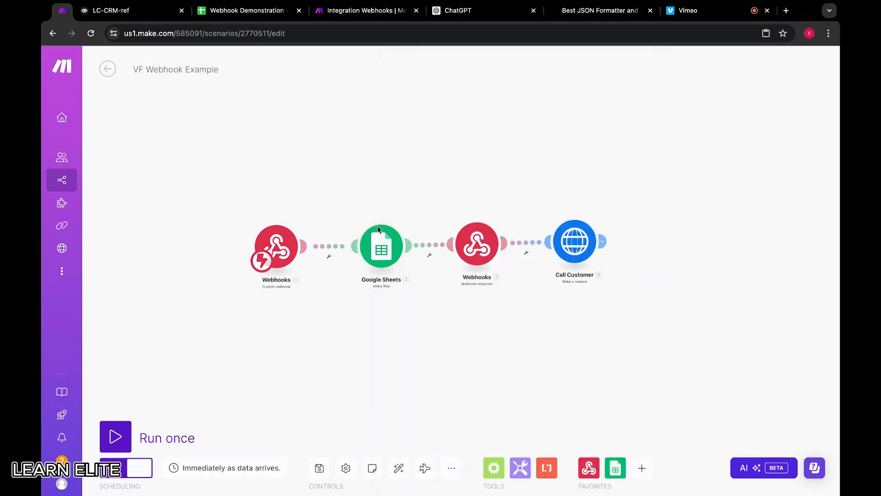
right_click(383, 240)
click(364, 200)
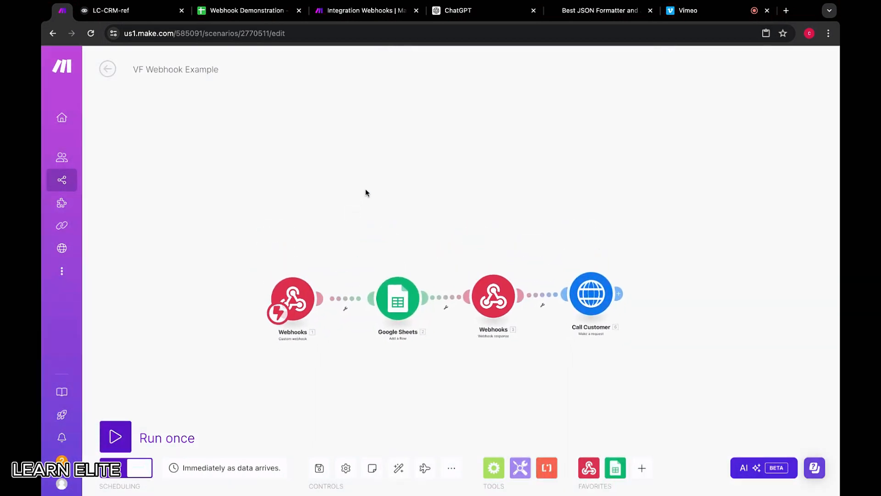
right_click(383, 285)
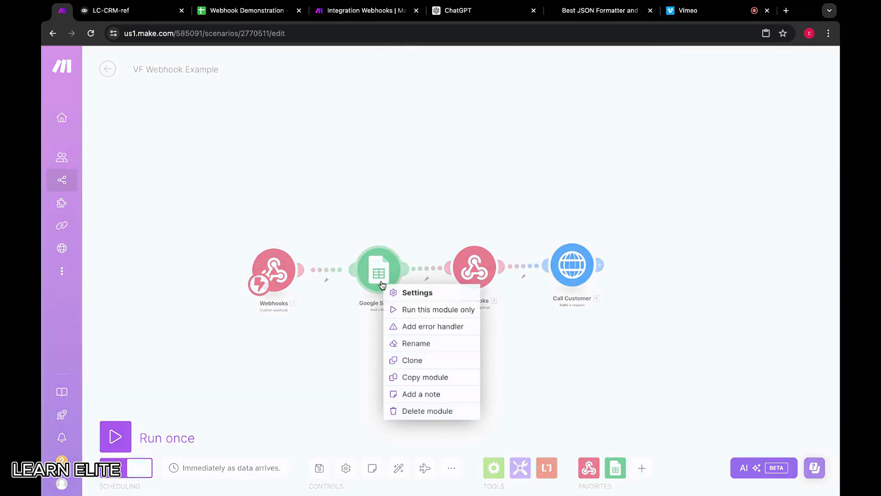
click(268, 167)
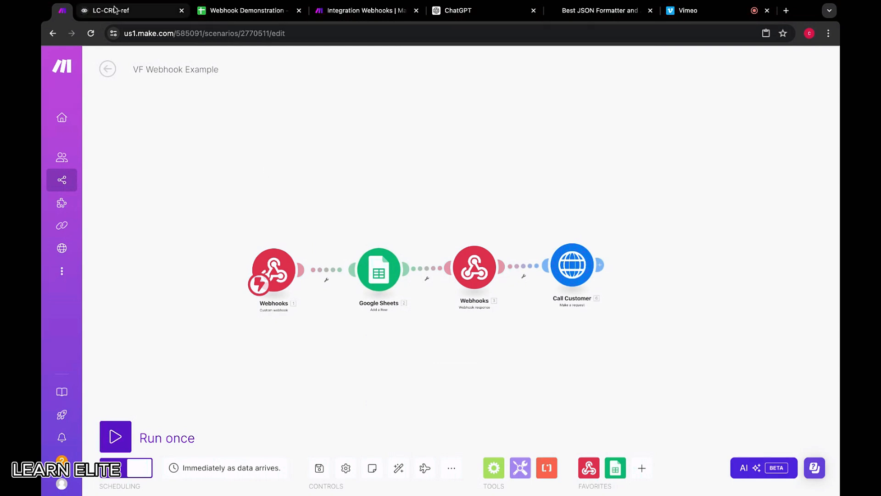
In the Integration Webhooks scenario, replace the unconfigured Google Sheets module with the pasted copy, connected between the custom webhook and webhook response.
click(336, 18)
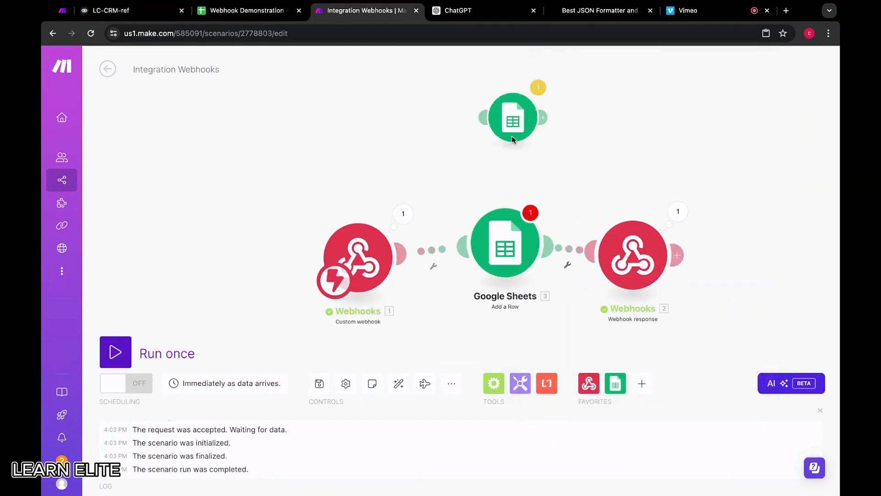
click(489, 301)
right_click(489, 302)
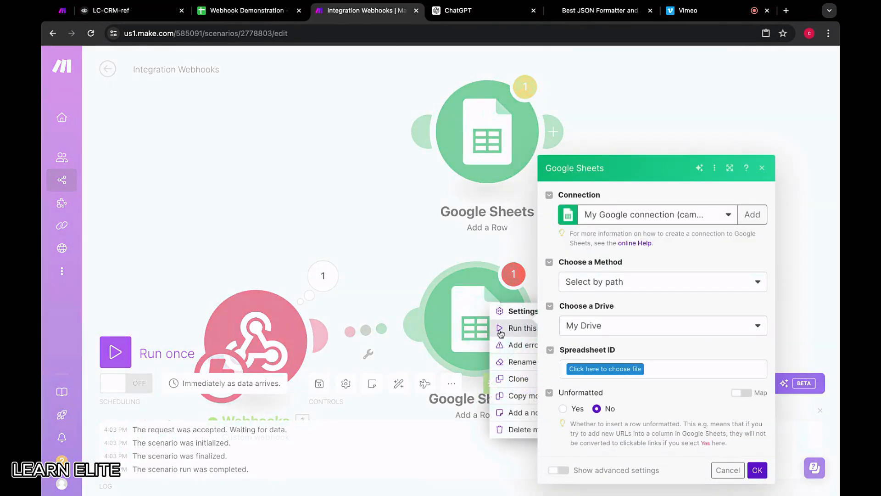
click(509, 430)
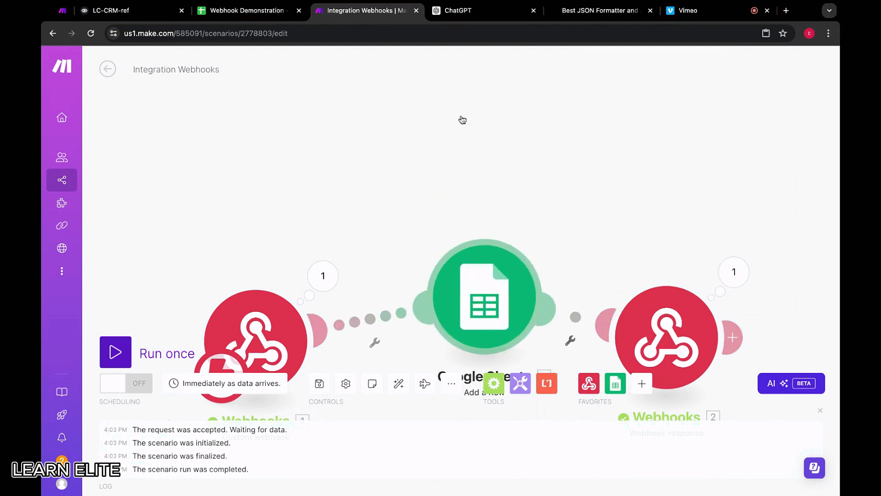
Examine the pasted Google Sheets module's spreadsheet, sheet, header and column range settings, with a look at the Webhook Demonstration spreadsheet.
click(459, 289)
scroll(620, 190, down, 2)
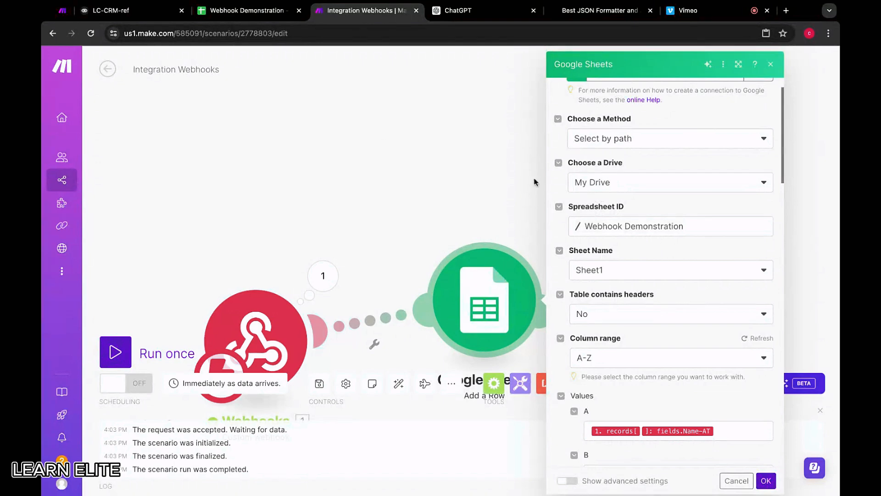
click(259, 12)
click(328, 11)
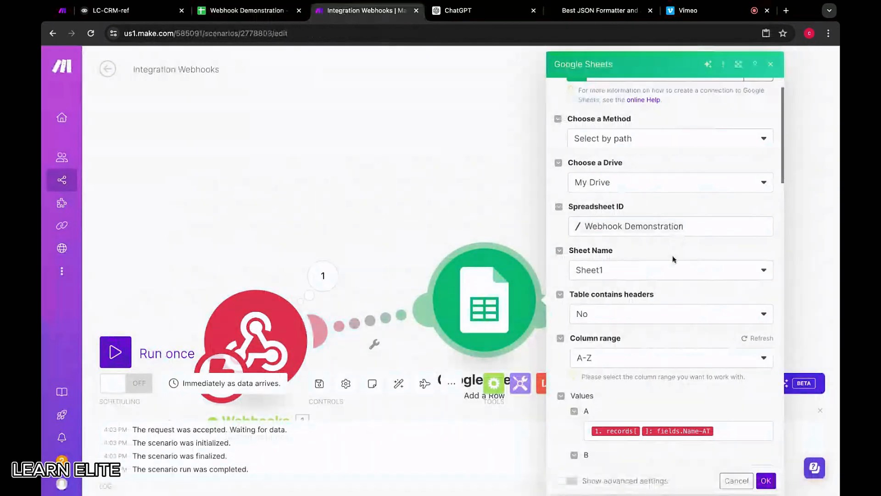
scroll(621, 234, down, 1)
scroll(638, 285, down, 1)
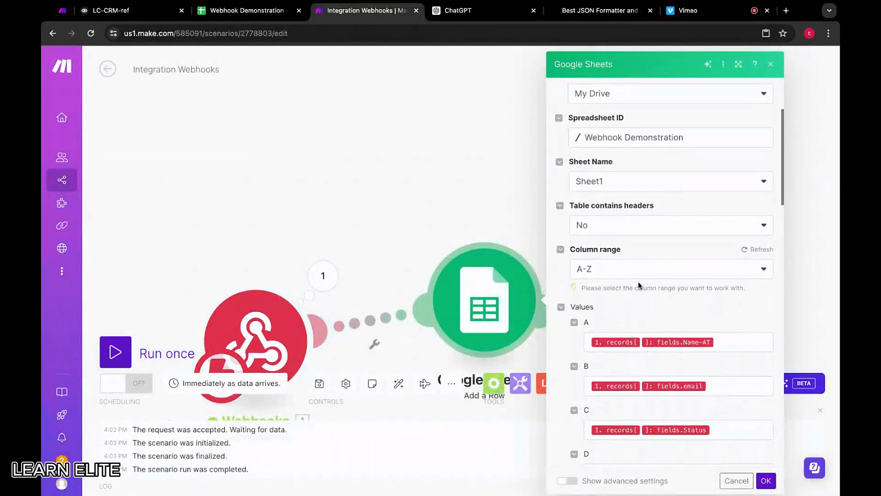
scroll(613, 275, down, 3)
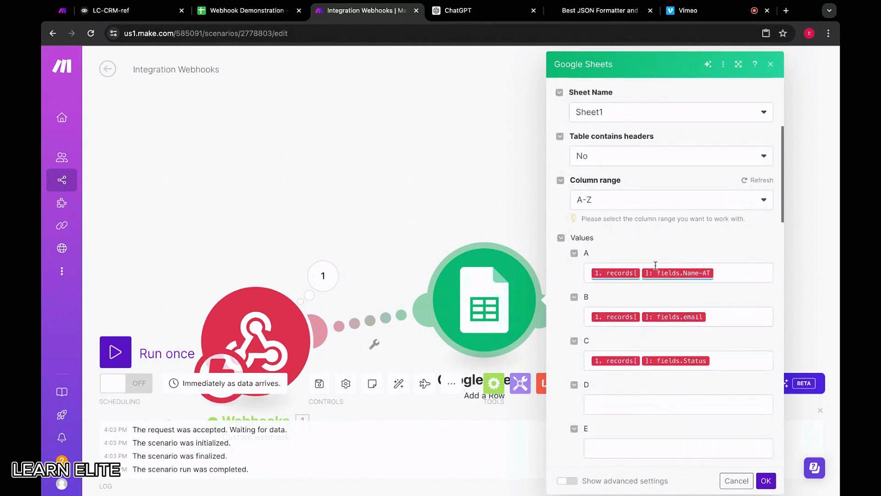
Clear the Google Sheets module's column A value and map it to the custom webhook's records[] fields.Name-AT item.
click(731, 275)
key(BackSpace)
key(BackSpace)
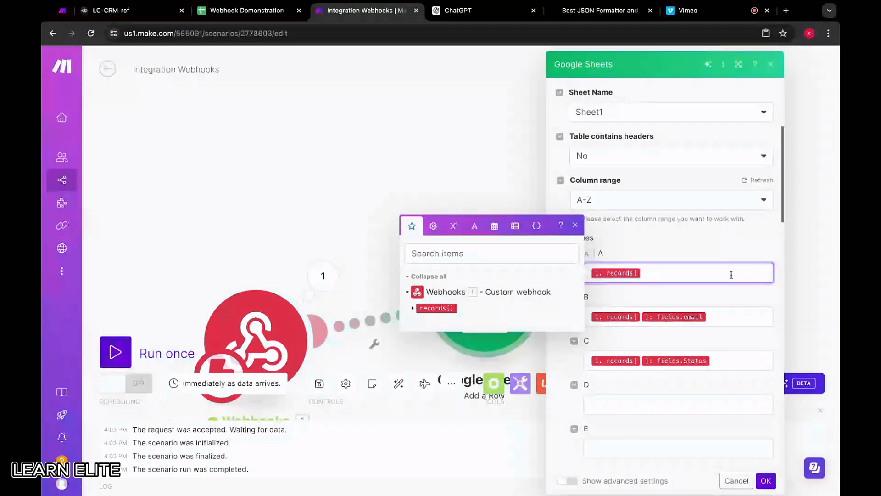
click(413, 308)
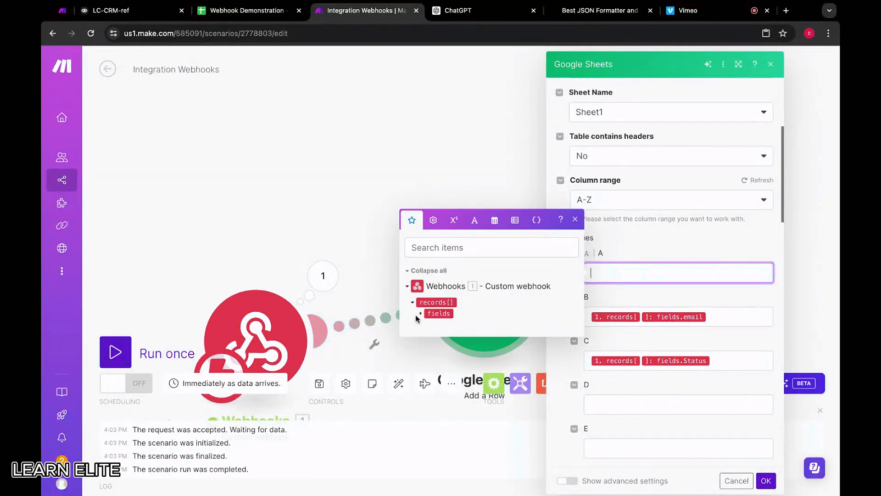
click(420, 314)
click(246, 10)
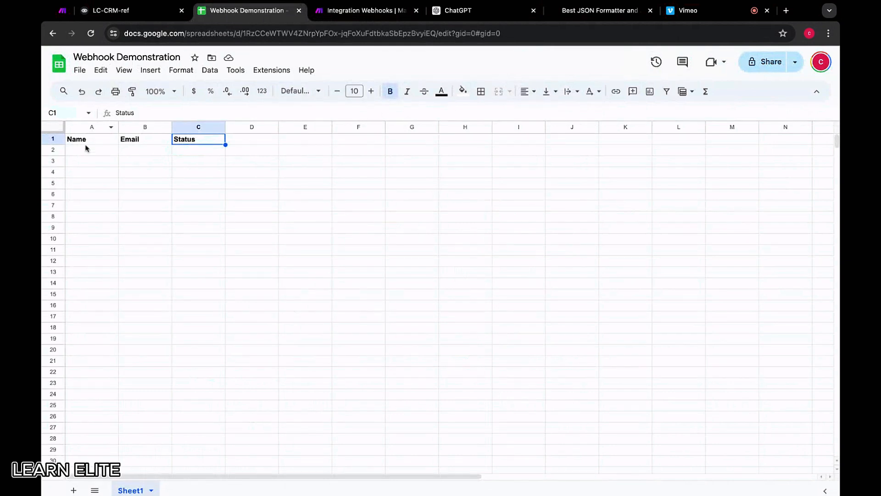
click(361, 10)
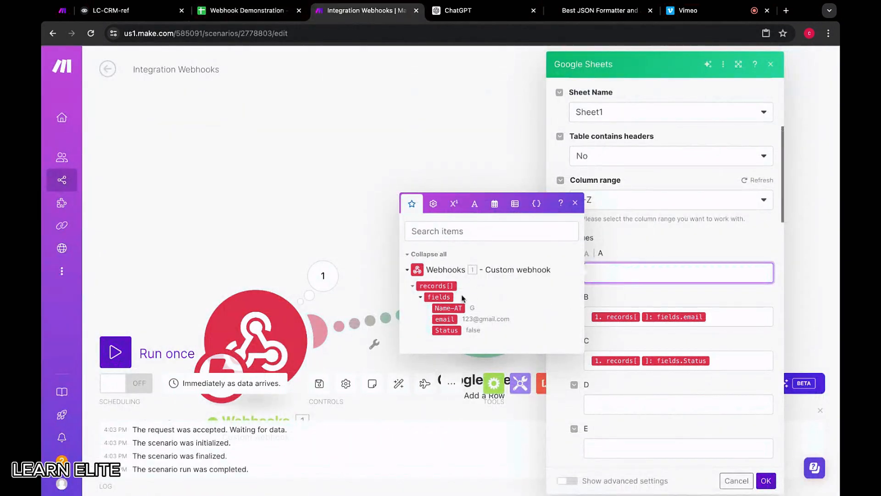
click(448, 308)
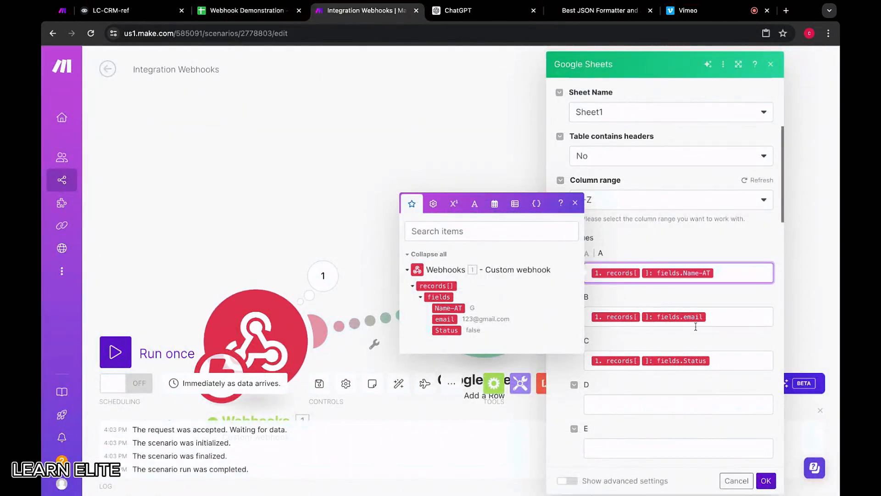
Remap column B to the webhook's fields.email item and column C to its fields.Status item.
click(714, 323)
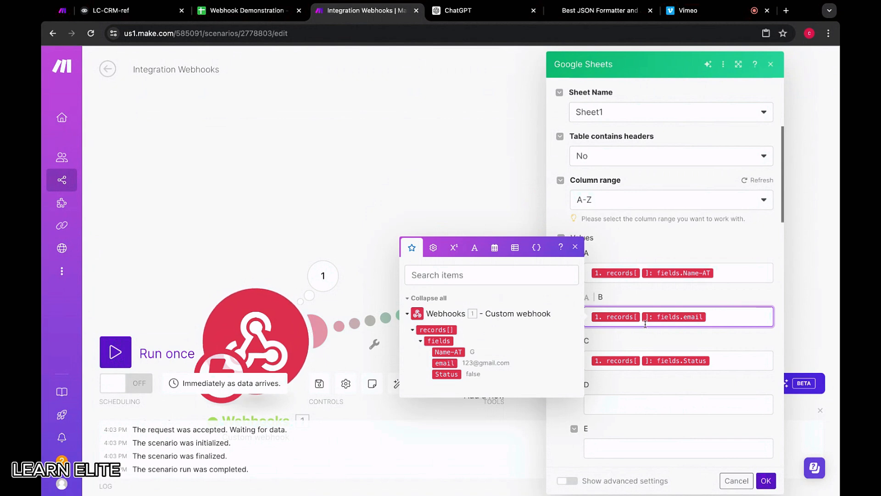
key(BackSpace)
click(455, 365)
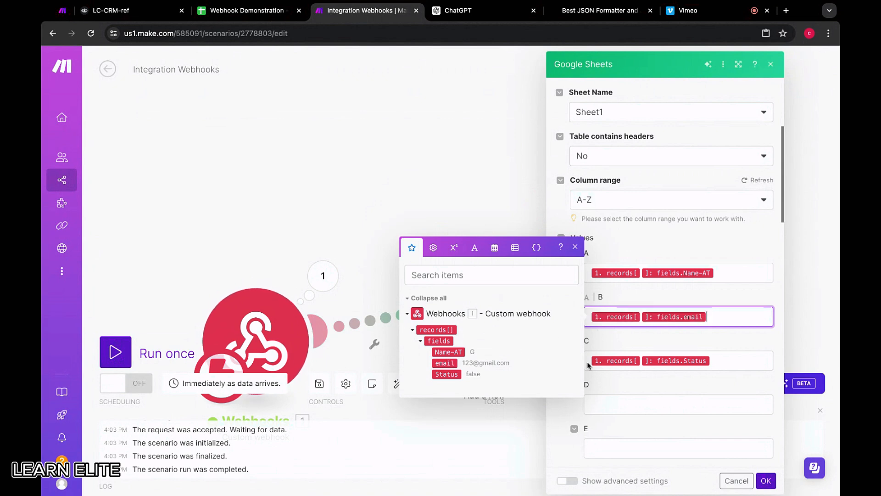
click(729, 365)
click(460, 419)
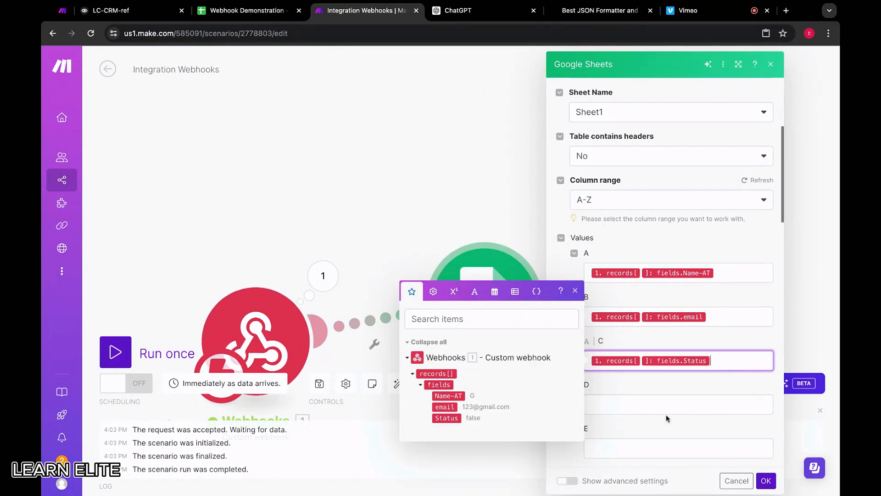
Review the module's column values alongside the Webhook Demonstration spreadsheet headers and save the Google Sheets module settings.
scroll(770, 339, down, 15)
scroll(771, 339, down, 5)
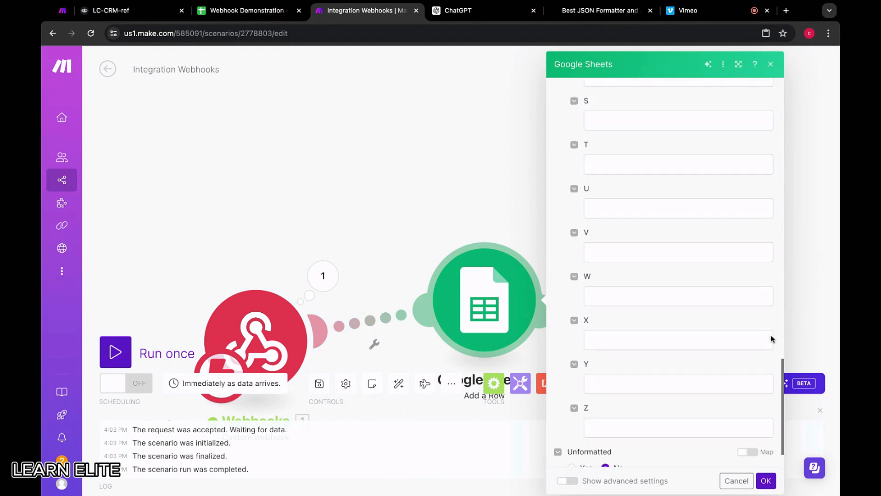
scroll(620, 395, up, 20)
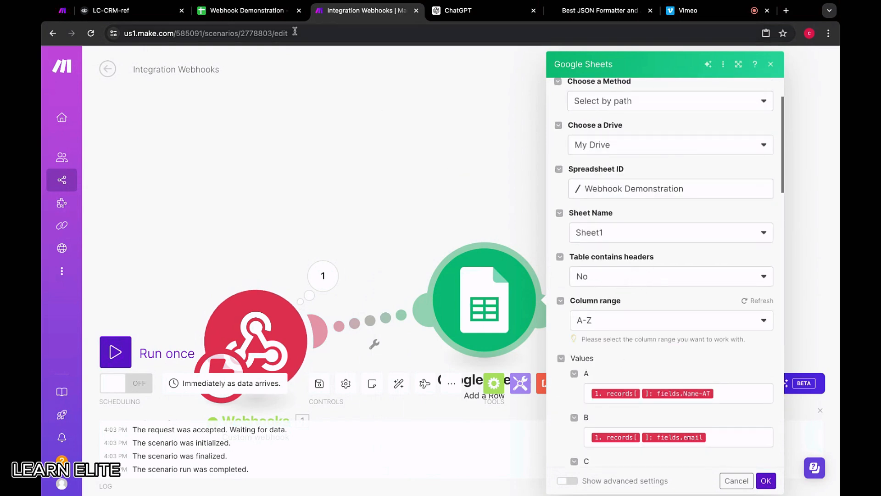
click(247, 10)
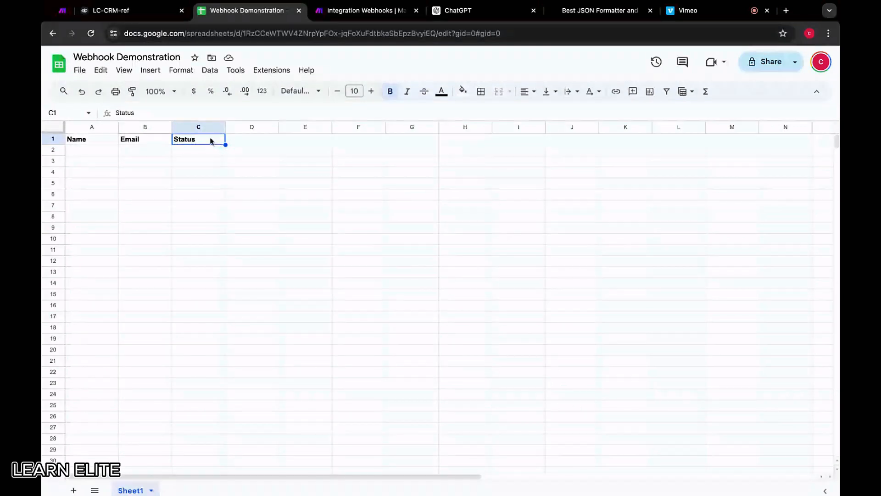
click(460, 12)
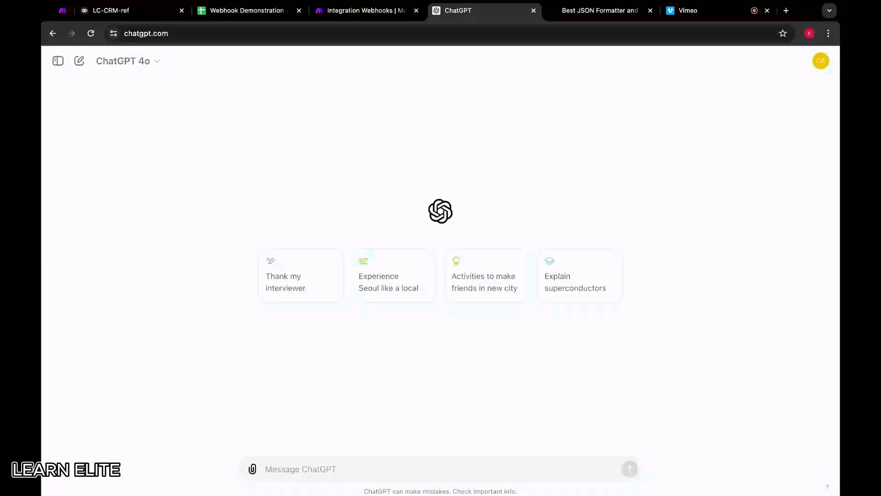
click(361, 13)
scroll(659, 350, down, 1)
scroll(679, 390, down, 10)
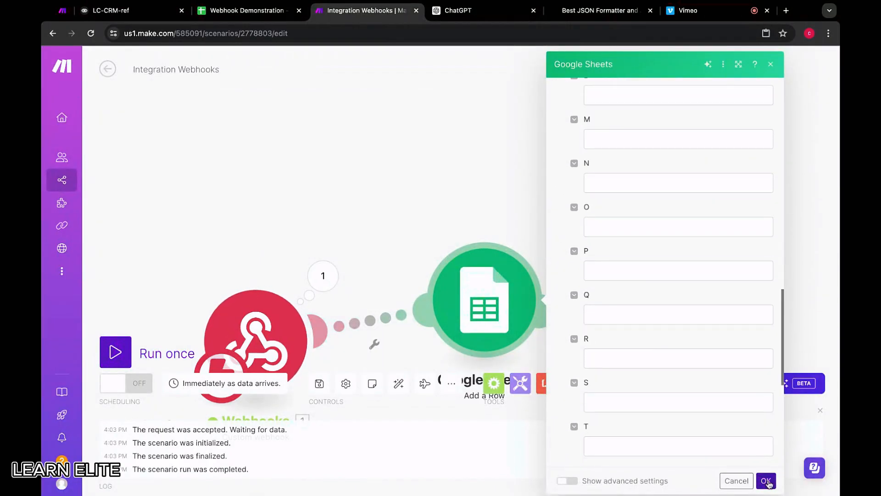
click(765, 480)
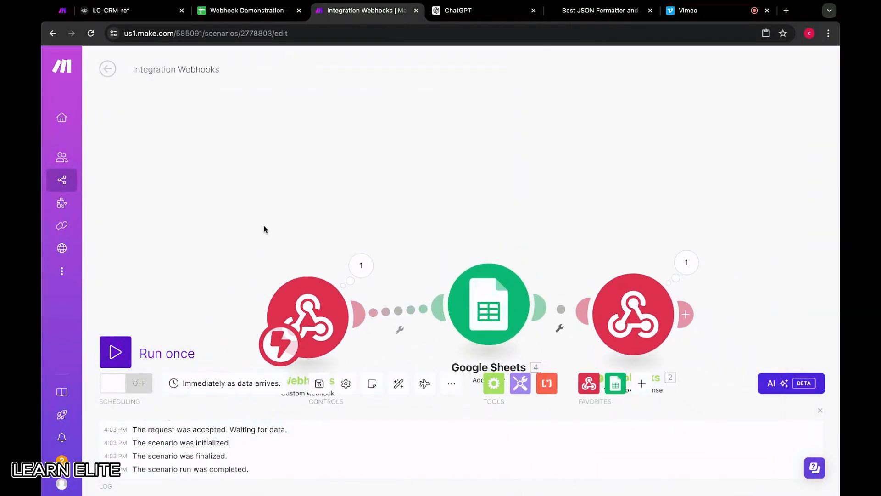
Run the scenario once, send a test request from Voiceflow with the existing name and email, and check the spreadsheet for the new row.
click(125, 361)
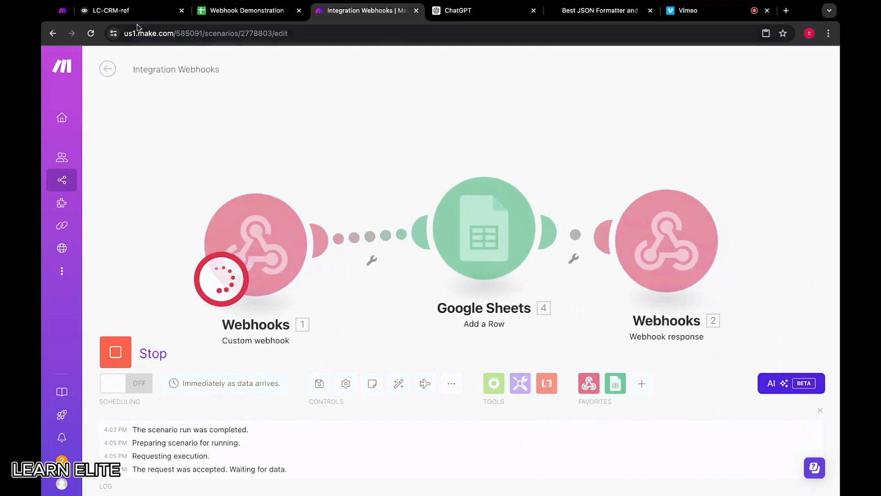
click(125, 12)
click(784, 476)
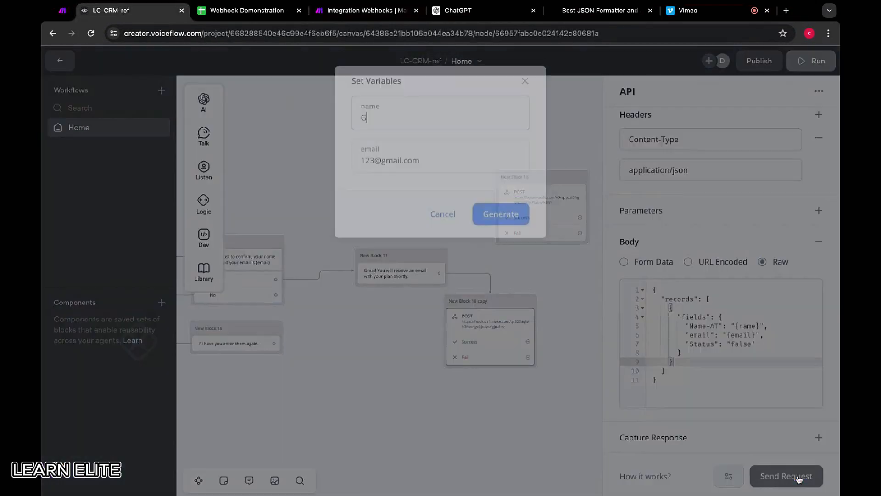
click(513, 212)
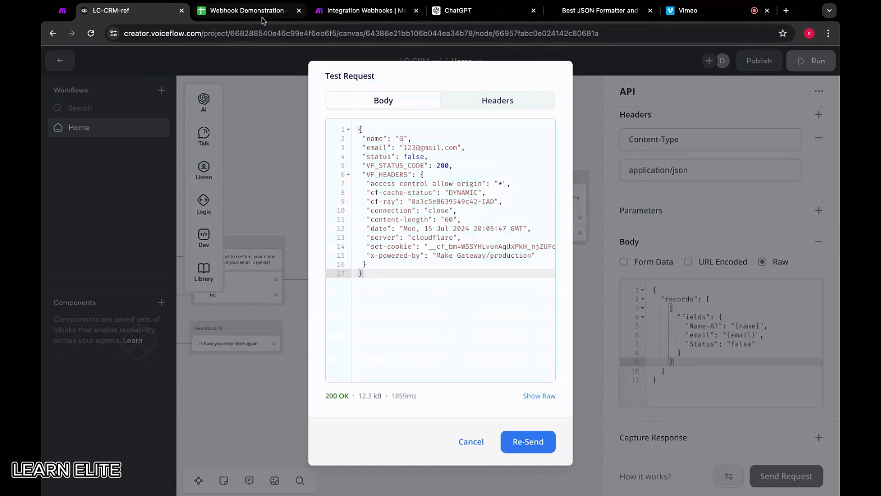
click(250, 11)
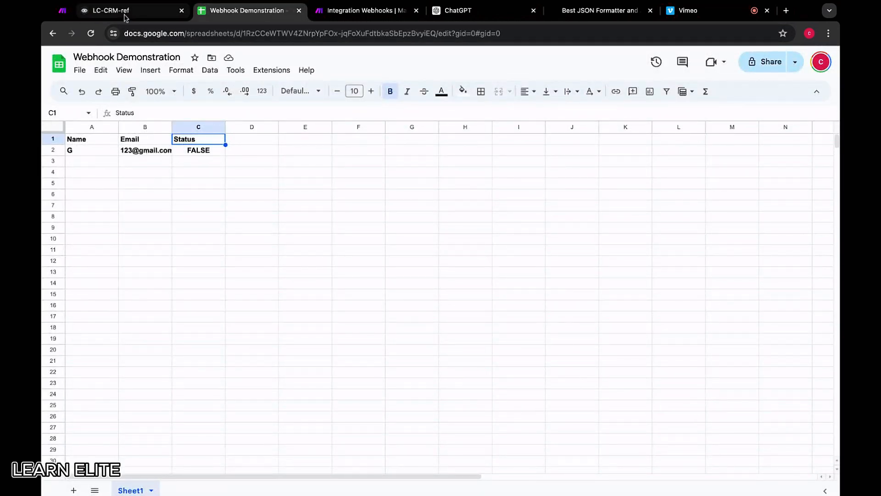
Back in Make, turn on the Integration Webhooks scenario's scheduling and show the custom webhook's advanced settings.
click(363, 10)
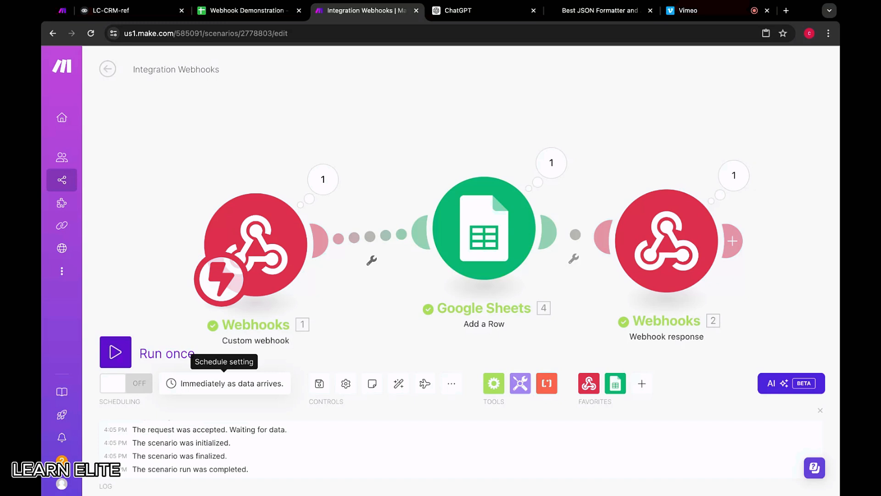
click(127, 382)
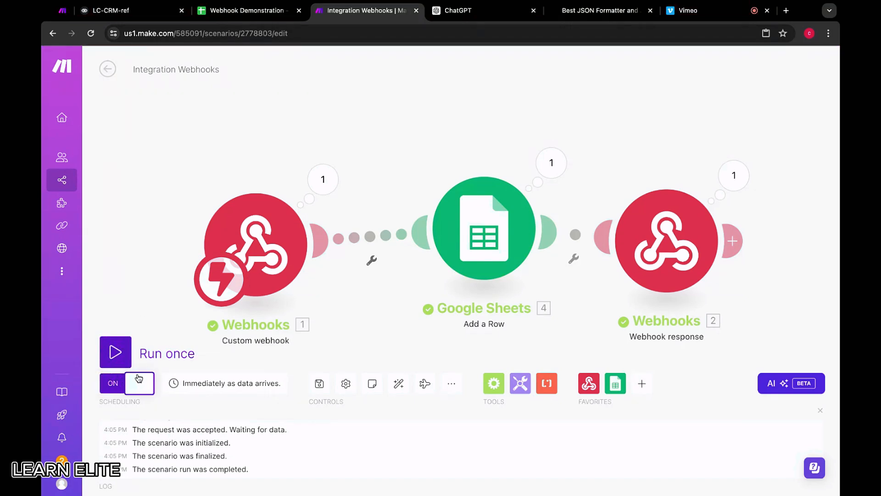
click(256, 245)
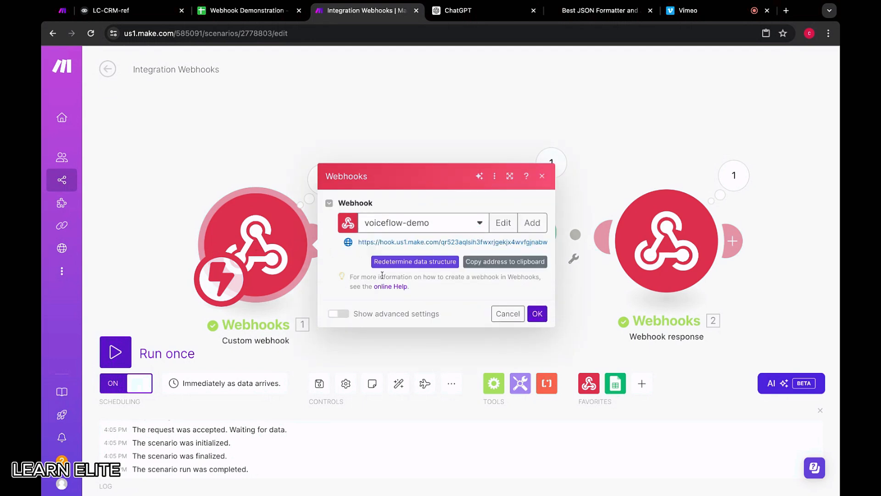
click(337, 314)
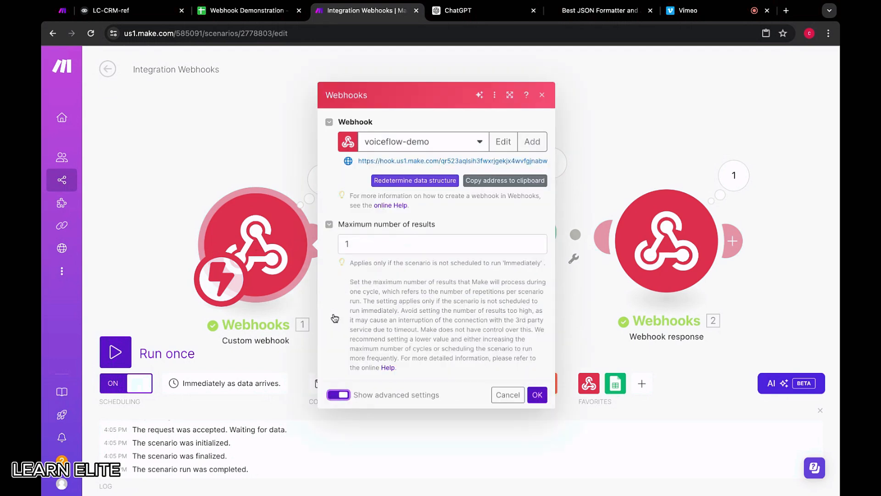
Set the custom webhook's maximum number of results to 0 and save the module settings.
click(399, 249)
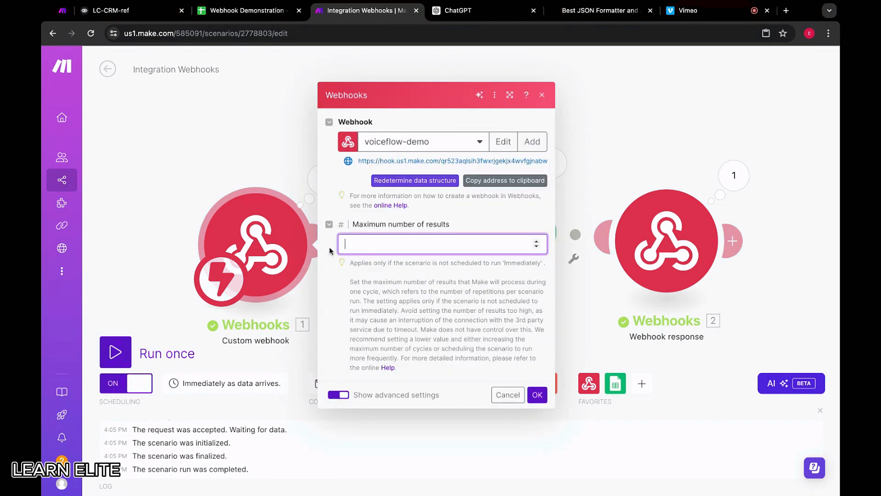
text(0)
click(537, 395)
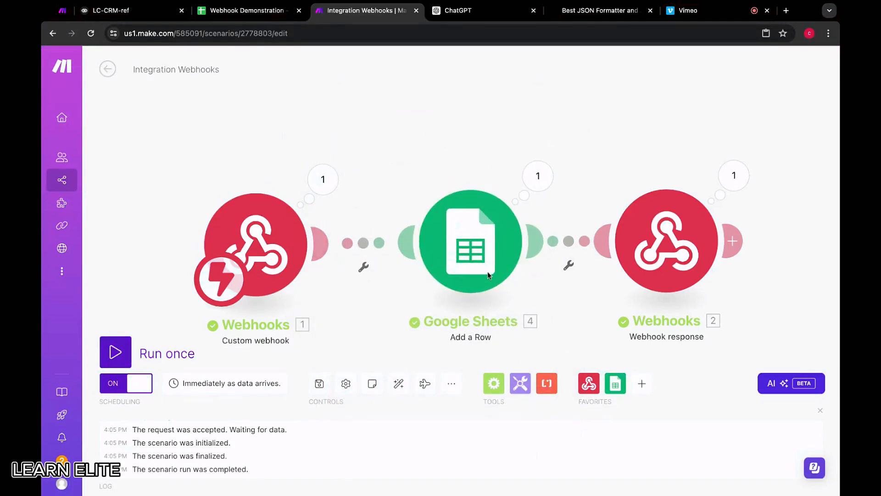
Switch to Voiceflow, send a new test request with the name "despite" and a different email address, and check the spreadsheet for a new row.
click(117, 10)
click(468, 442)
click(760, 475)
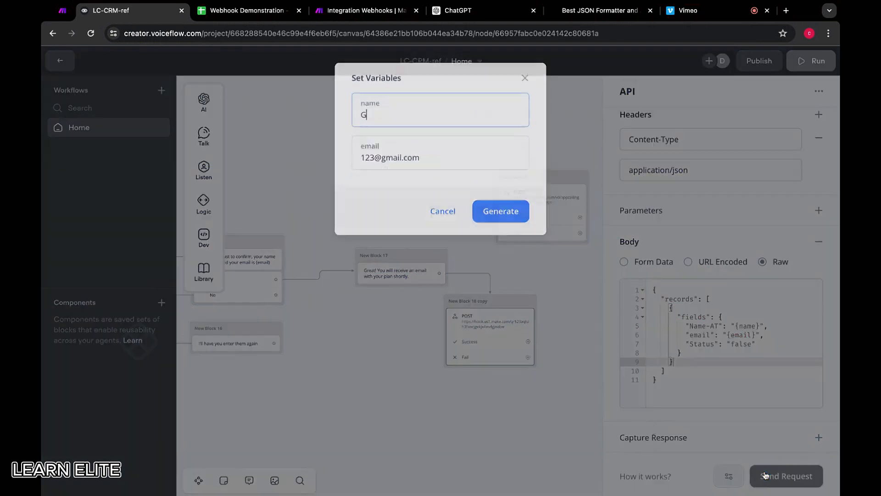
click(403, 108)
key(BackSpace)
text(despite)
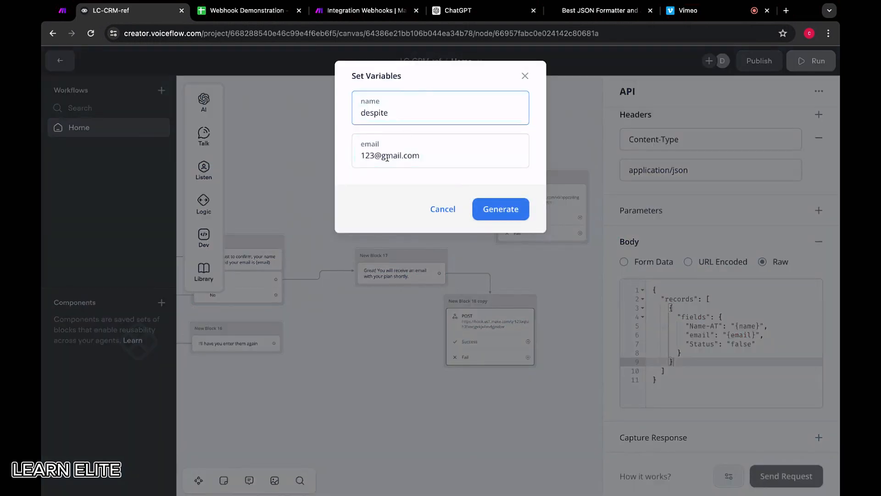
drag(391, 156, 307, 160)
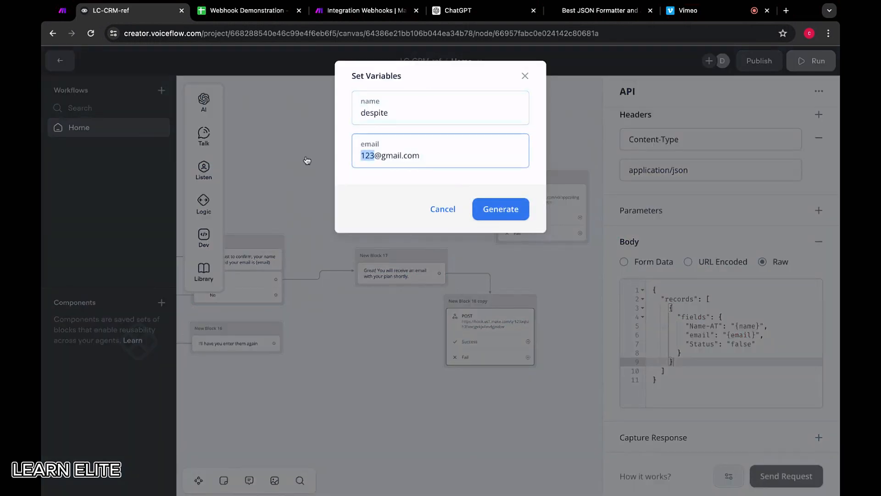
text(wagwan)
click(513, 215)
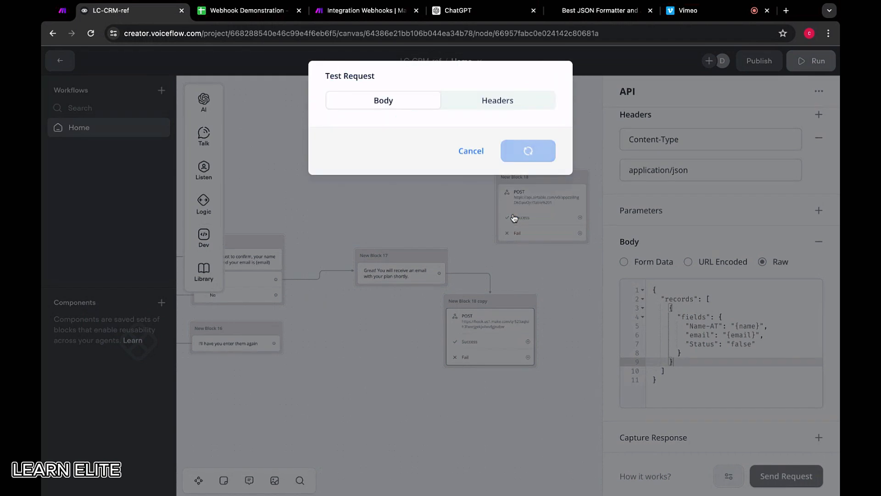
click(255, 13)
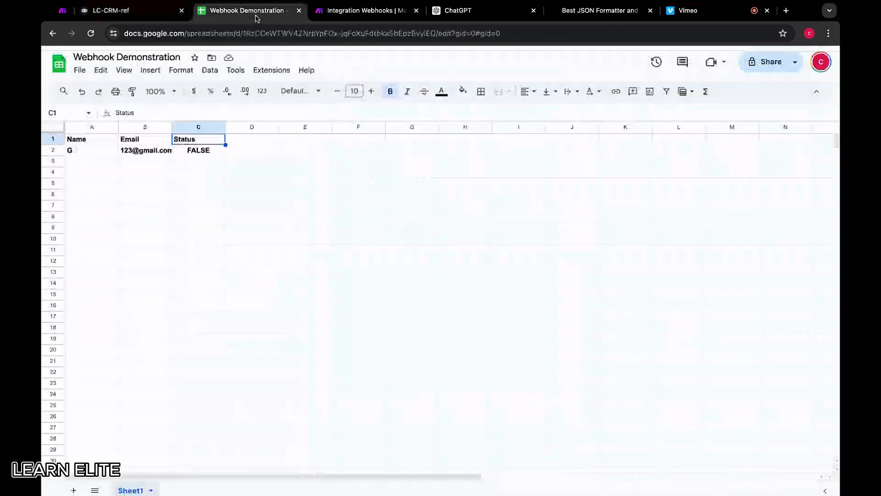
click(124, 11)
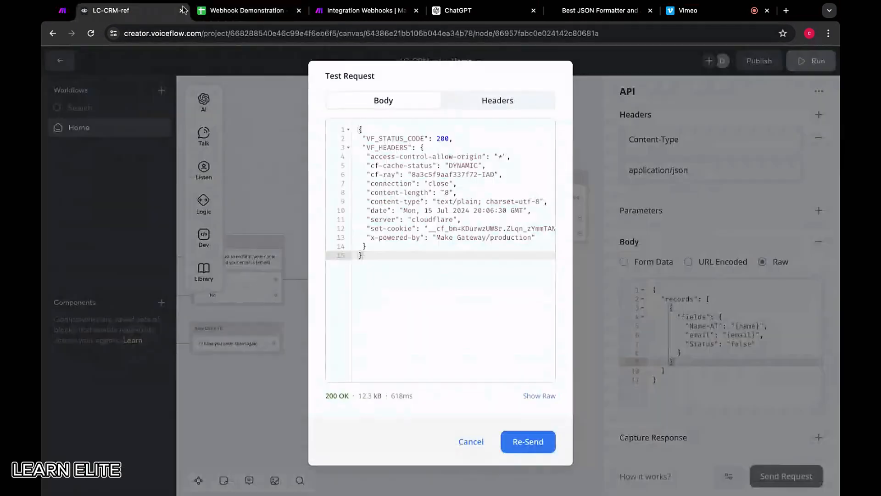
Return to Make, check the custom webhook's settings and run the Integration Webhooks scenario once.
click(363, 11)
click(274, 231)
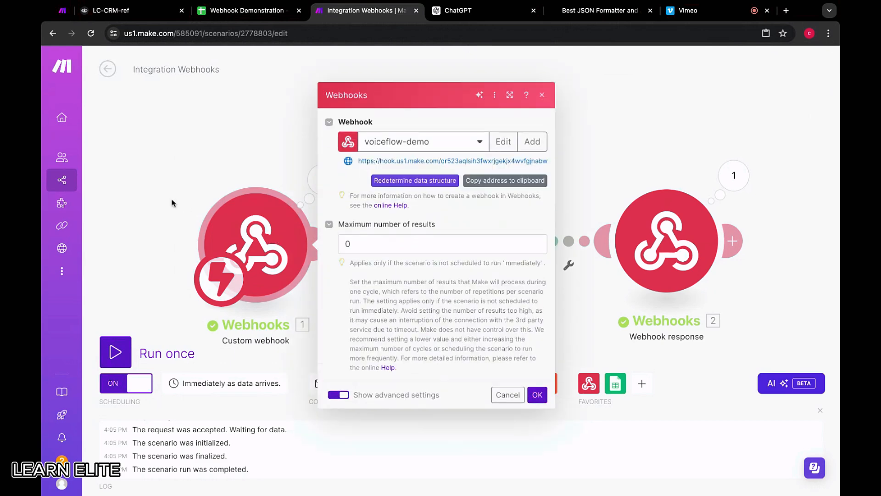
key(Escape)
click(121, 352)
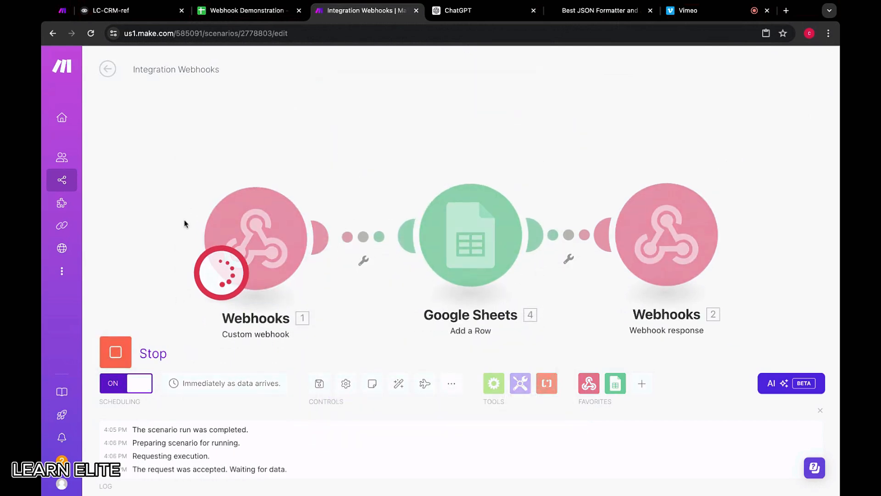
Re-send the test request from Voiceflow and check the Webhook Demonstration spreadsheet for the added row.
click(126, 11)
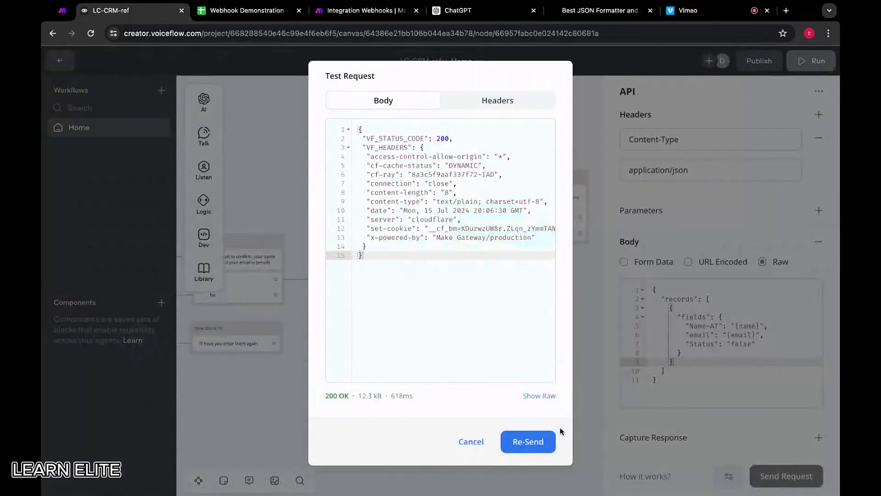
click(529, 442)
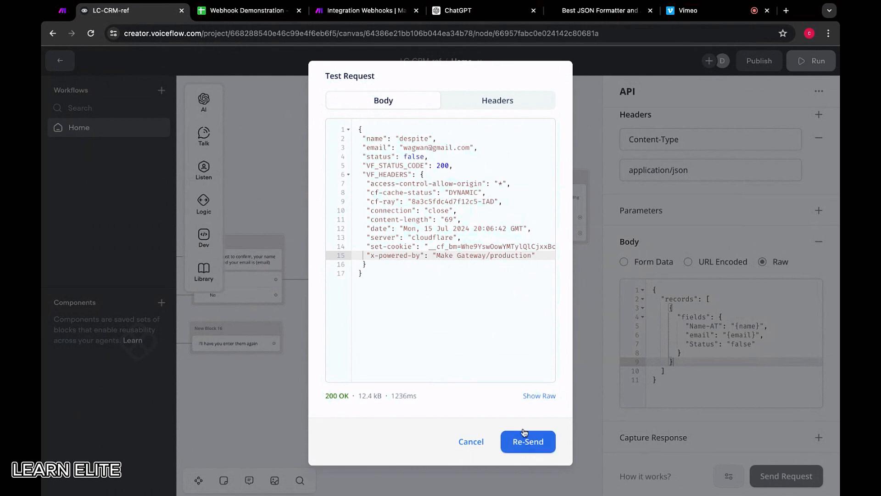
click(239, 10)
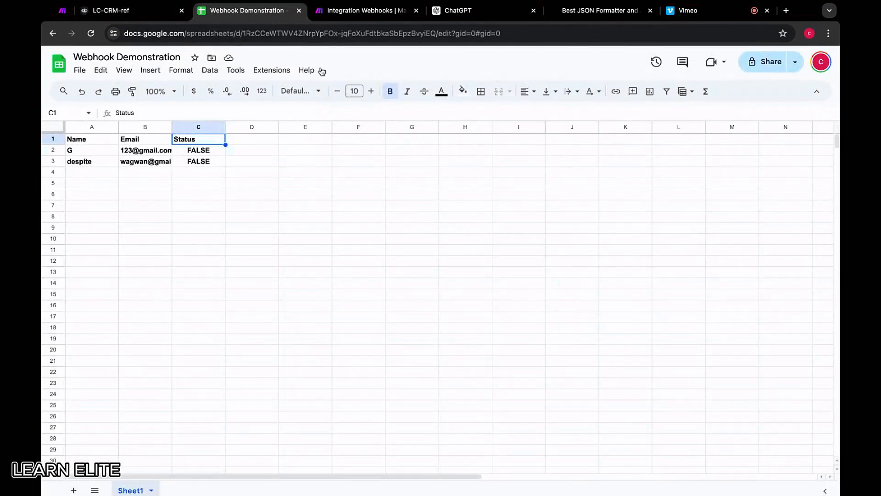
click(362, 10)
In Voiceflow, send a fresh test request with the name "despite" and the last three characters of the email's username removed.
click(138, 13)
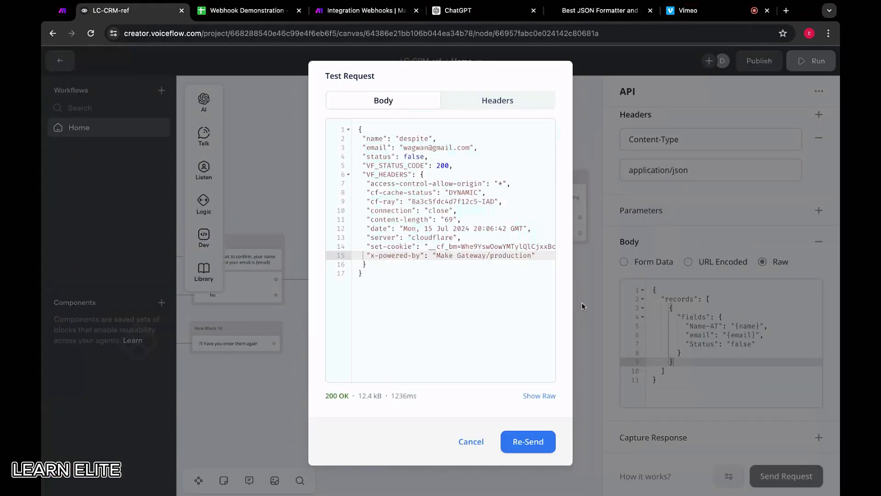
click(472, 442)
click(787, 475)
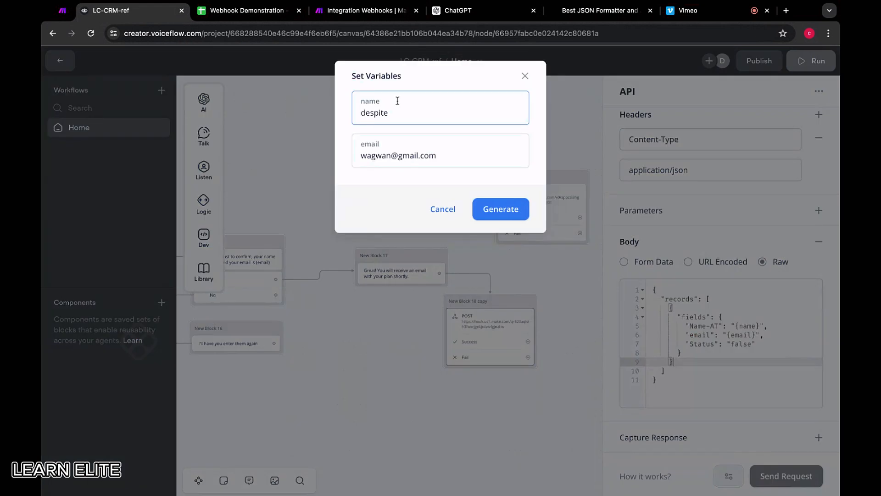
drag(419, 114, 261, 119)
key(BackSpace)
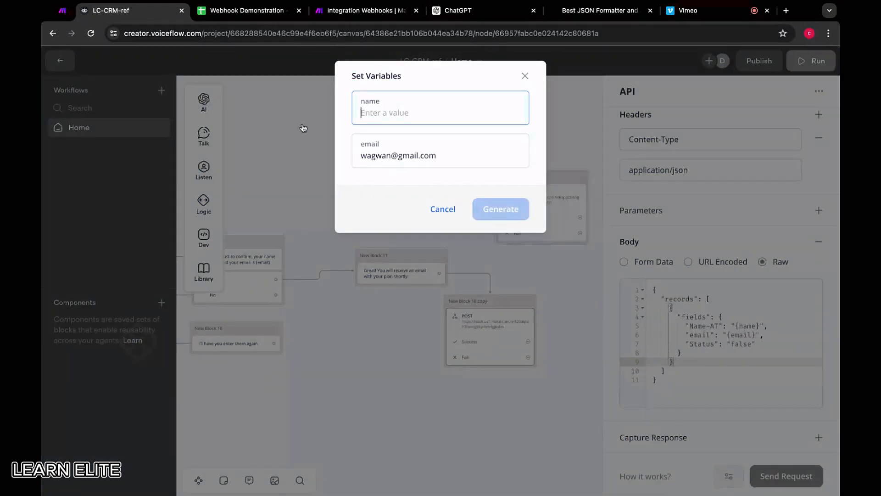
text(despite)
click(388, 156)
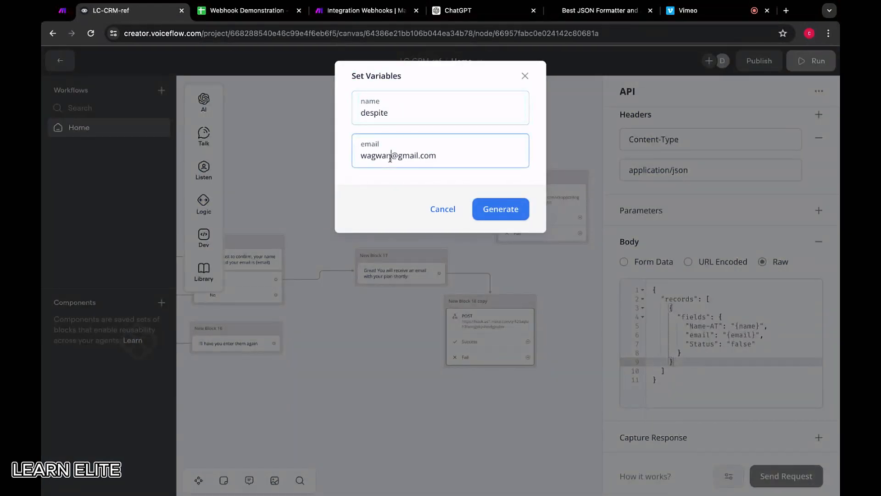
key(BackSpace)
key(BackSpace)
key(BackSpace)
click(491, 205)
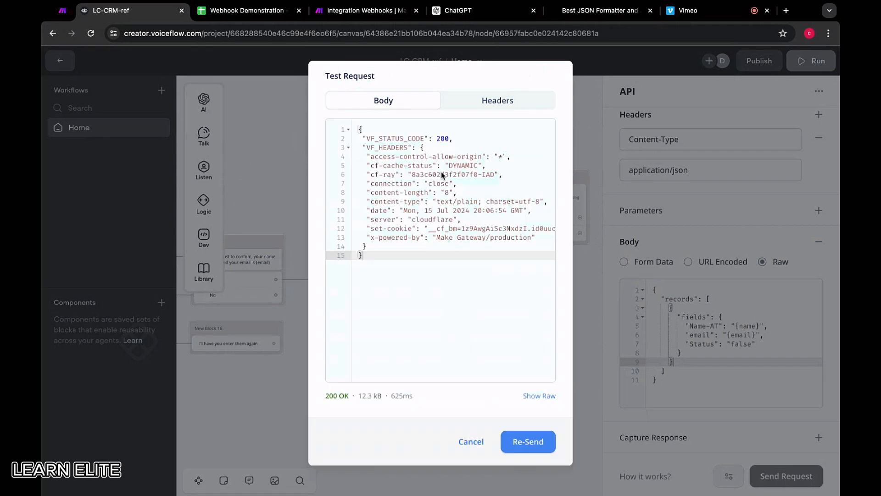
Back in Make, recheck and save the custom webhook's settings, and switch the scenario's scheduling off and on again.
click(337, 10)
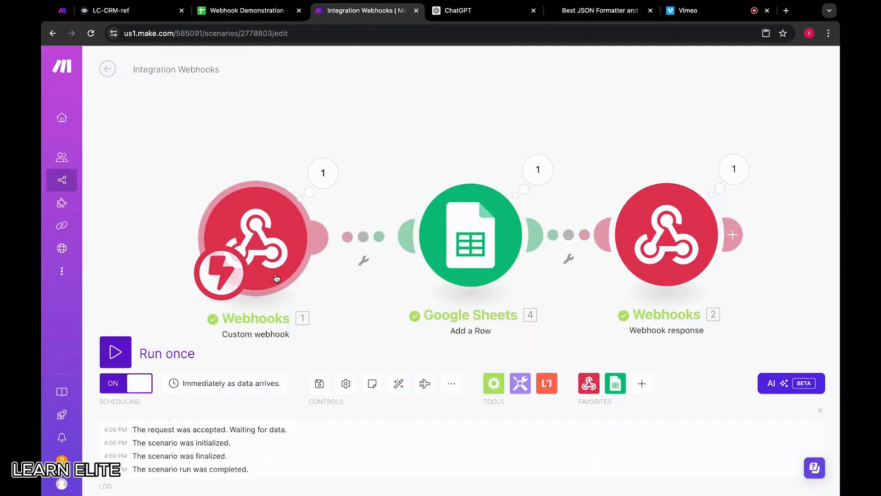
click(269, 202)
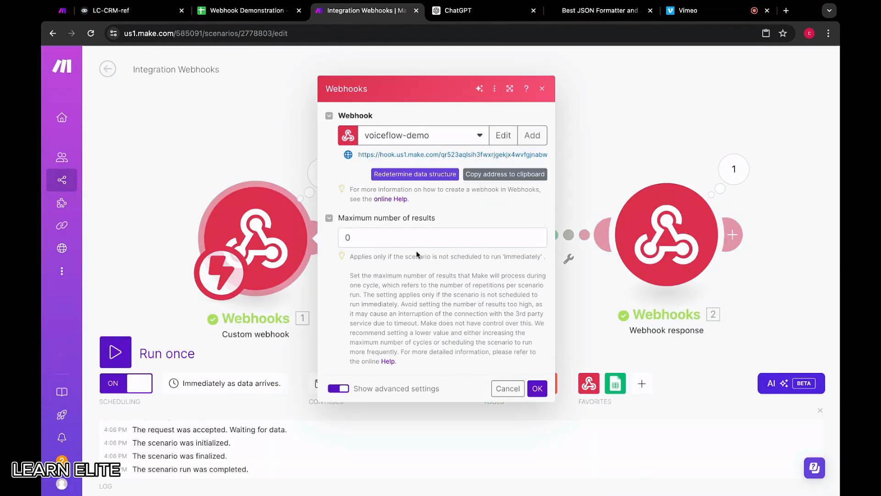
click(538, 388)
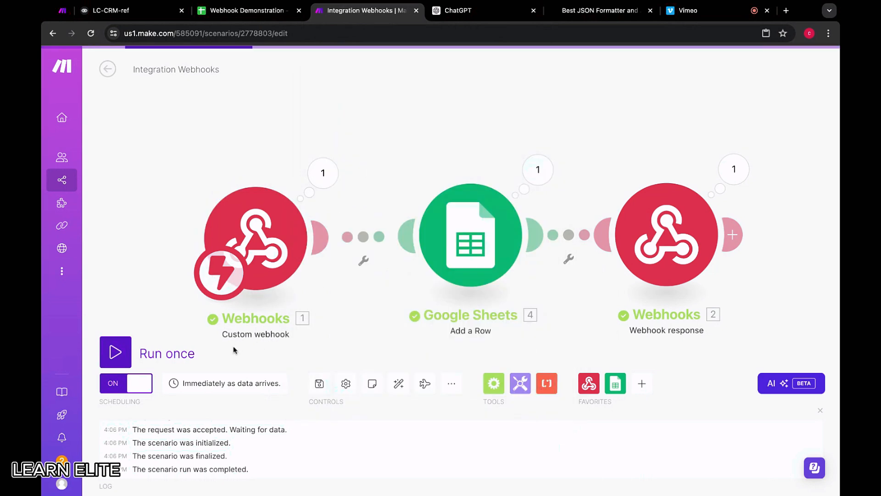
click(135, 387)
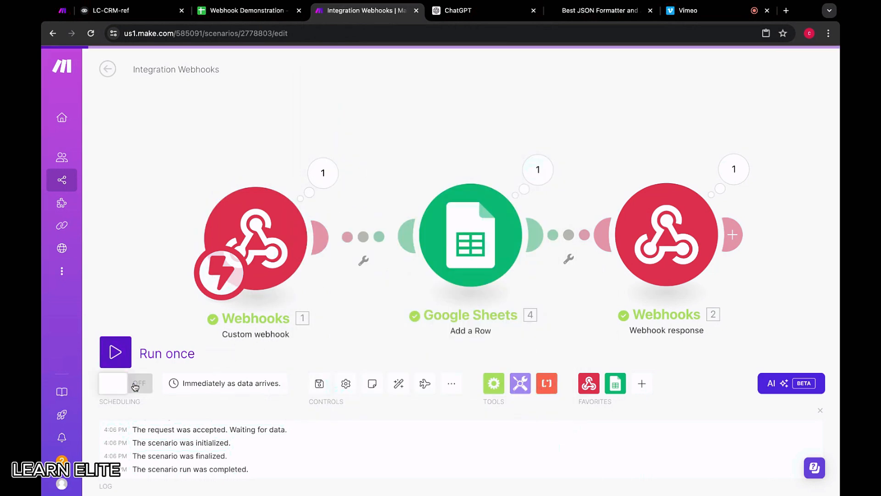
click(135, 387)
Set the custom webhook's maximum number of results back to 1 and save the settings.
click(267, 253)
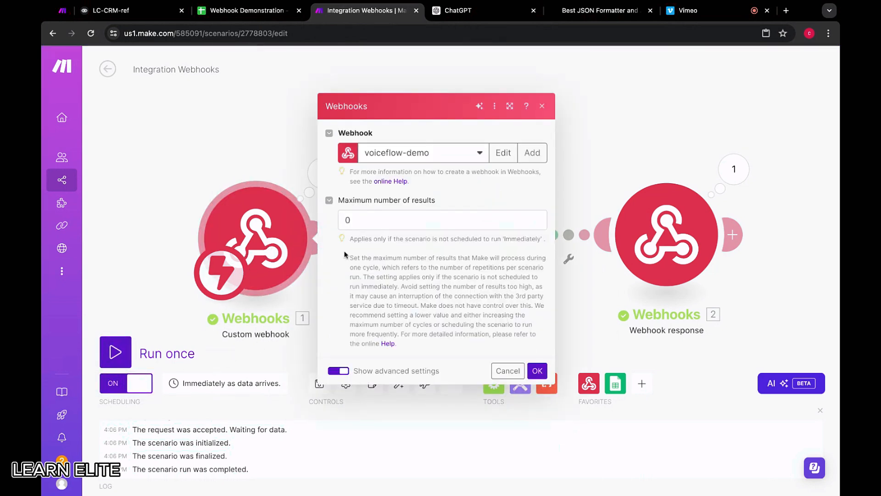
click(375, 243)
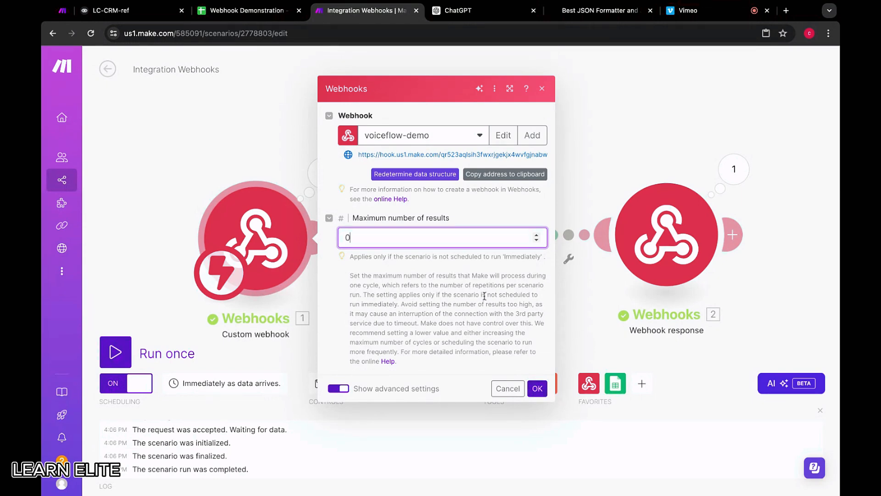
click(538, 388)
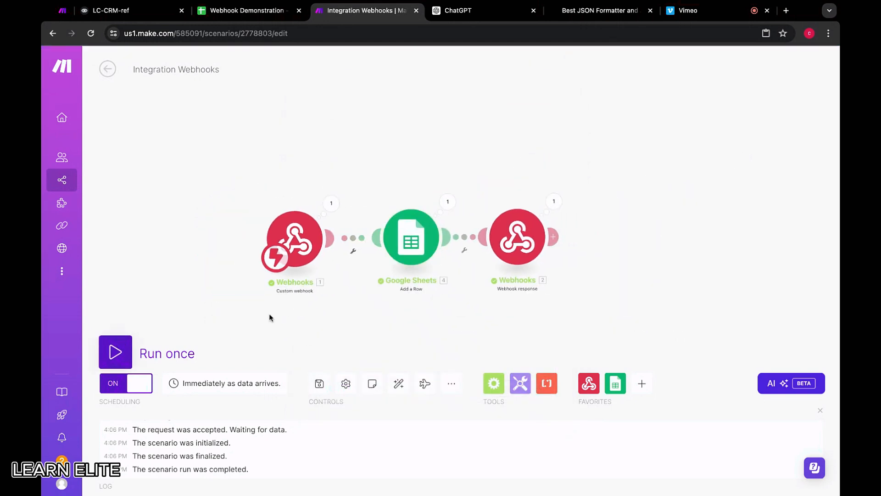
Run the scenario once in Make and re-send the test request from Voiceflow three times.
click(105, 360)
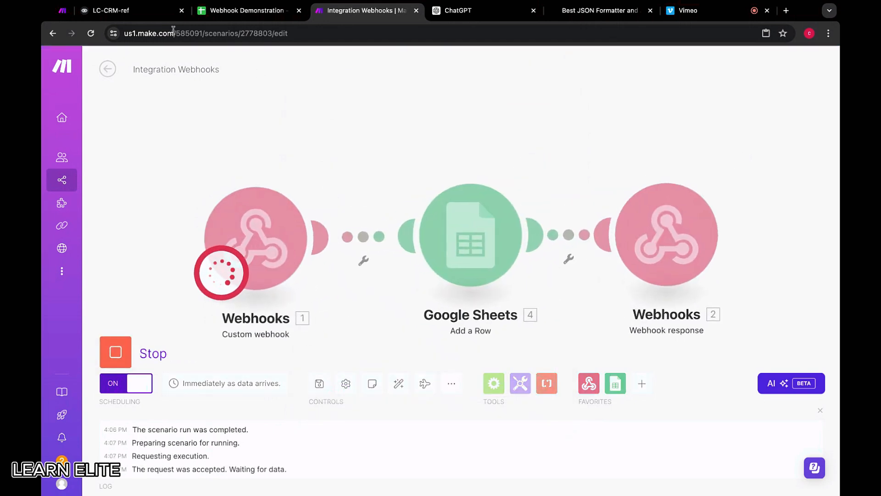
click(156, 18)
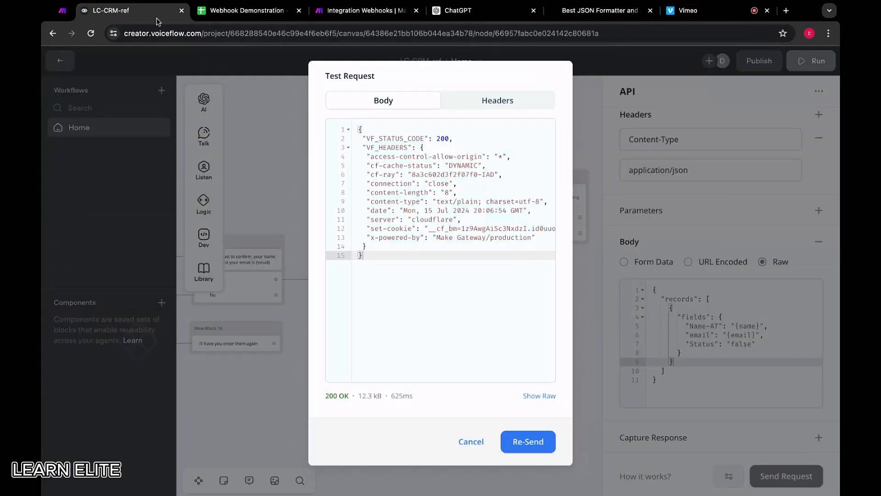
click(539, 452)
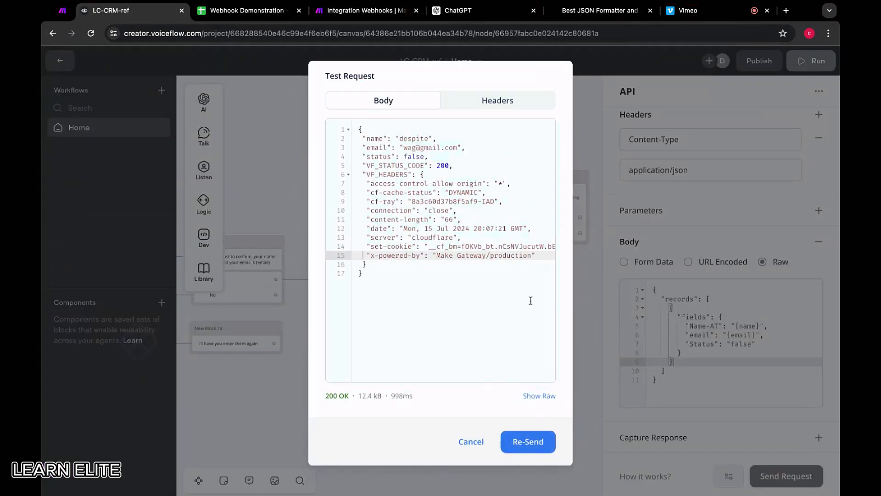
click(529, 443)
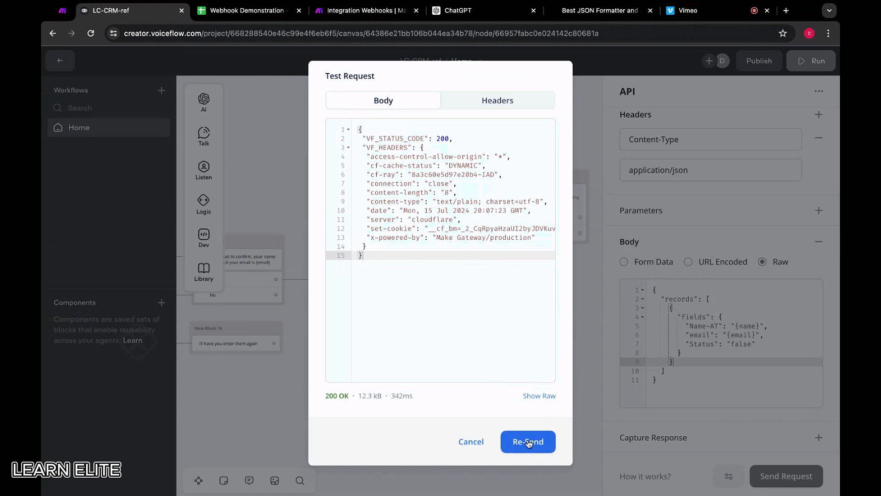
click(528, 442)
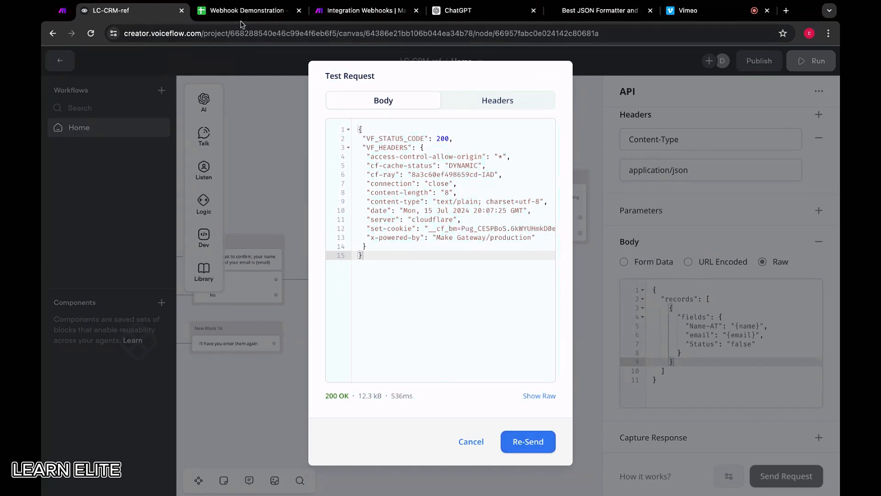
Redetermine the data structure of Make's voiceflow-demo webhook by re-sending the test request from Voiceflow.
click(362, 10)
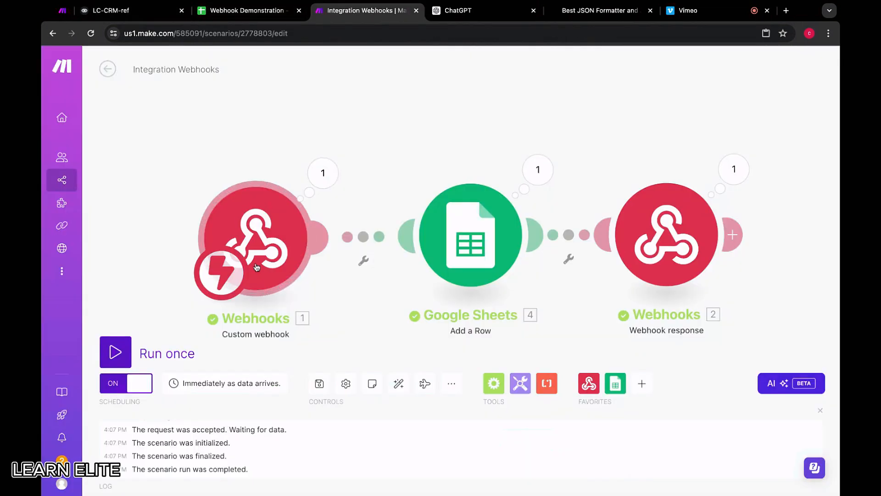
click(262, 232)
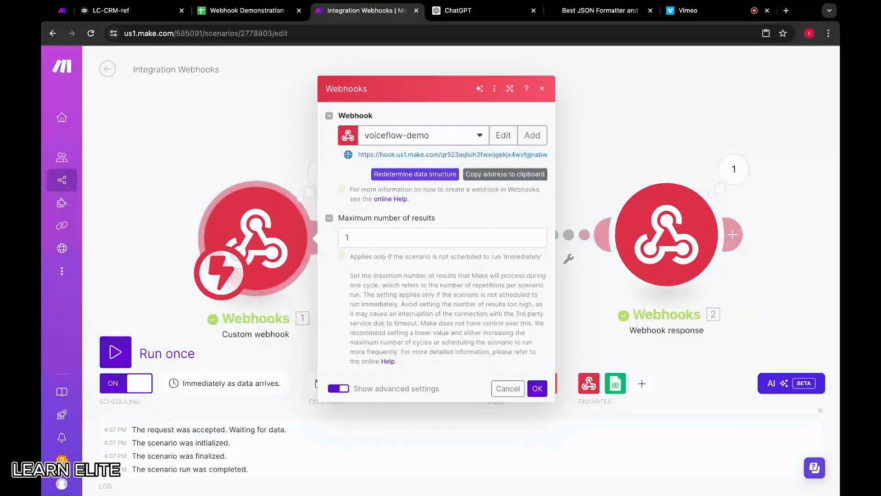
click(443, 180)
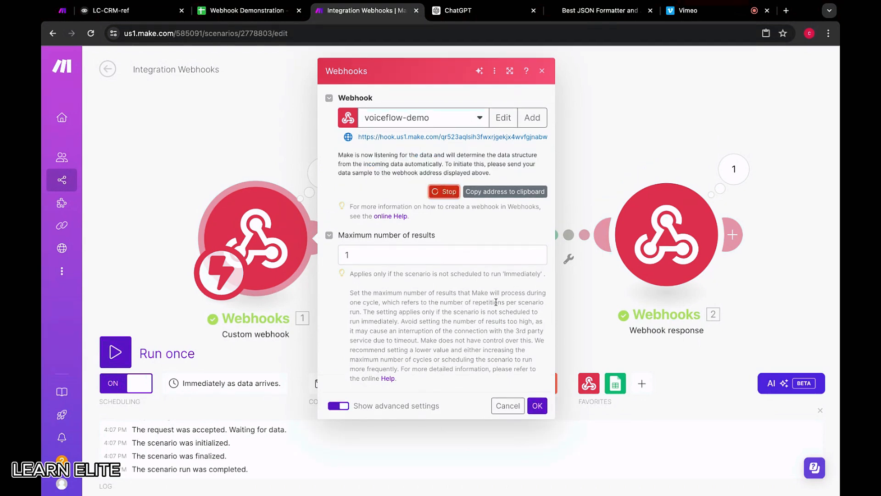
click(130, 10)
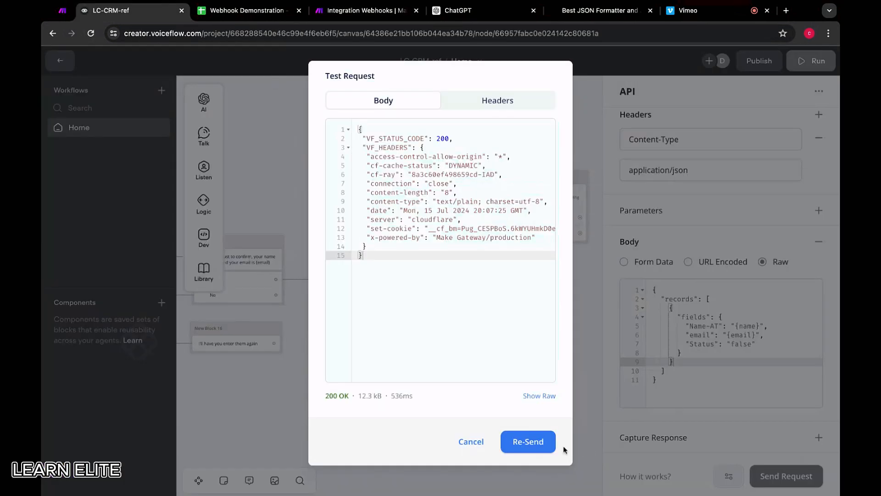
click(534, 446)
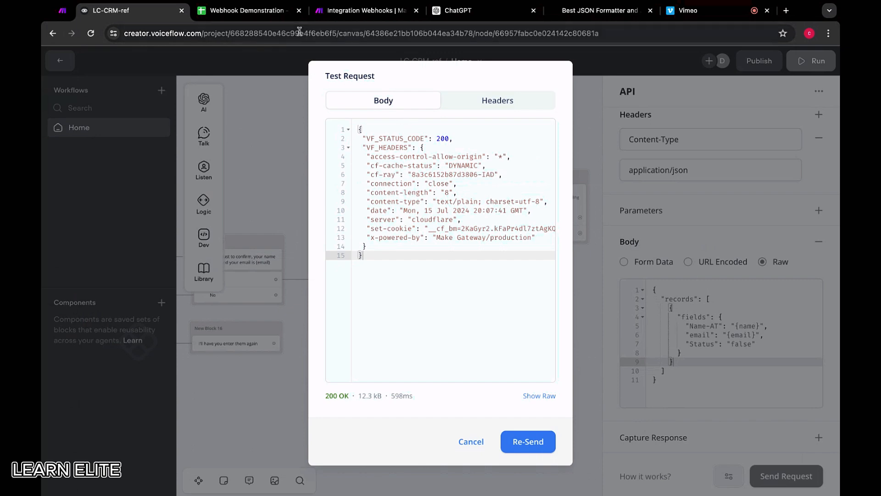
Save the custom webhook's settings in Make, run the scenario once, and re-send the test request from Voiceflow twice.
click(360, 10)
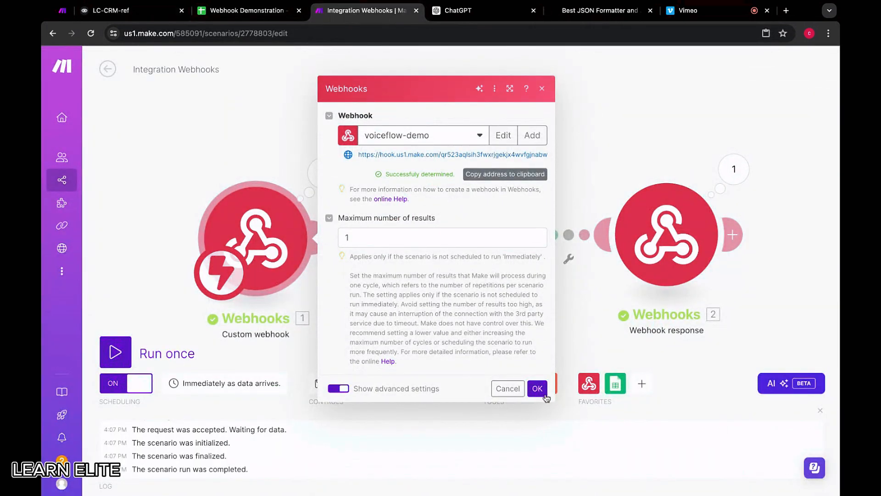
click(537, 388)
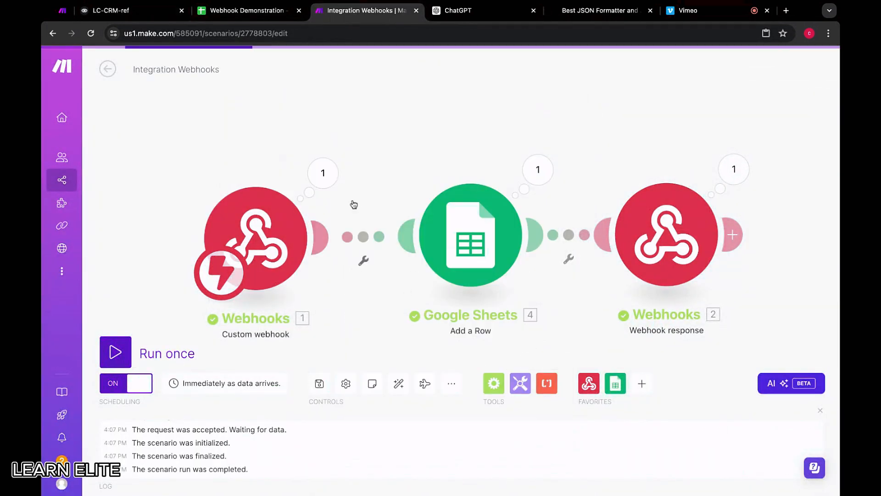
click(130, 354)
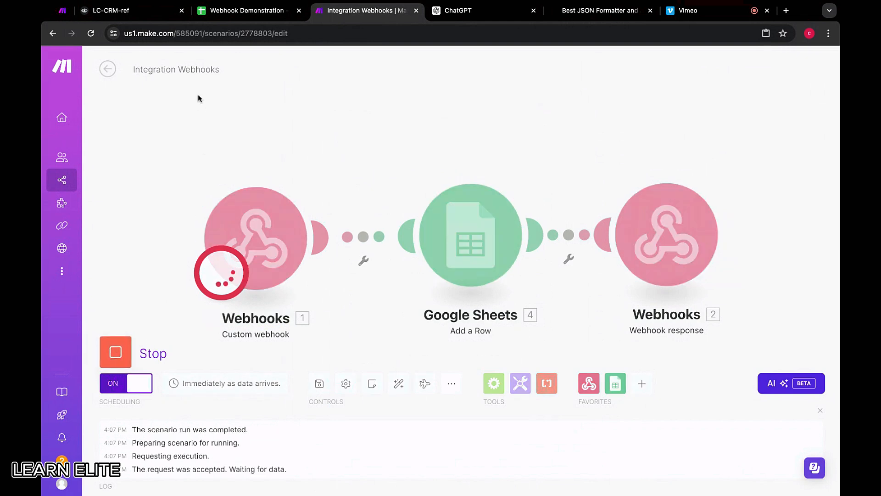
click(144, 13)
click(530, 440)
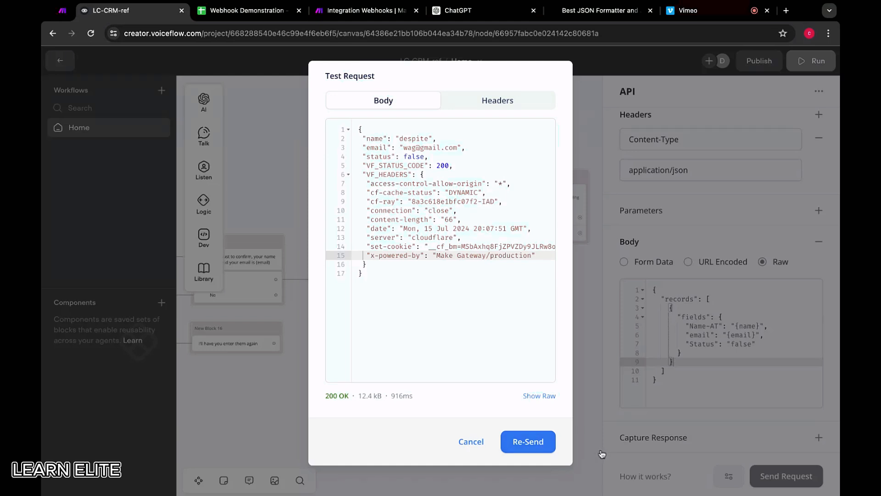
click(545, 439)
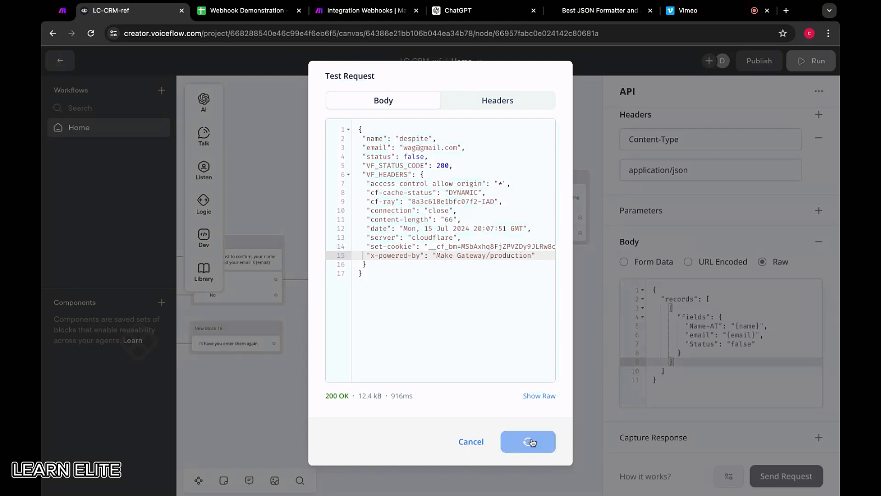
click(469, 446)
In Make, review the Integration Webhooks scenario's schedule options and keep it running Immediately.
click(348, 17)
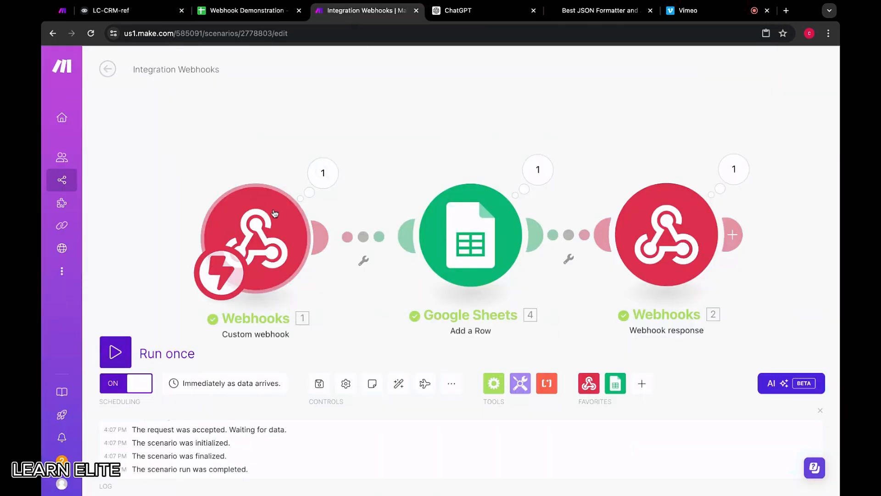
scroll(329, 249, down, 2)
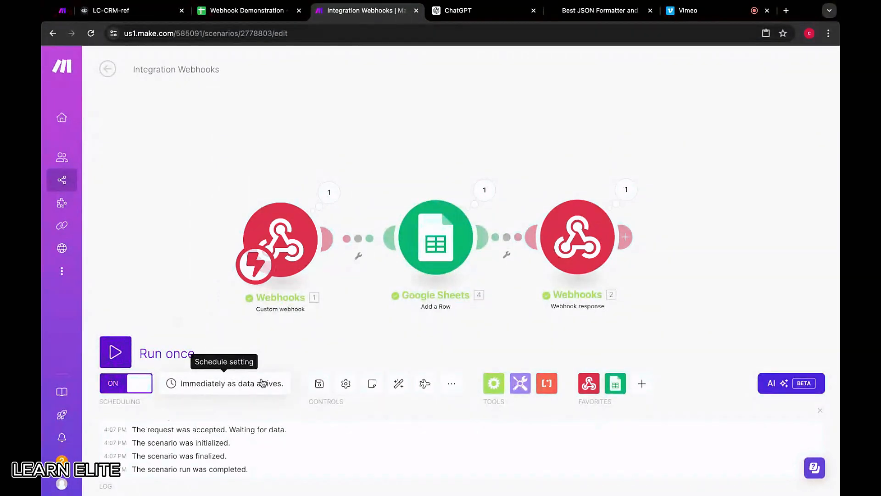
click(218, 387)
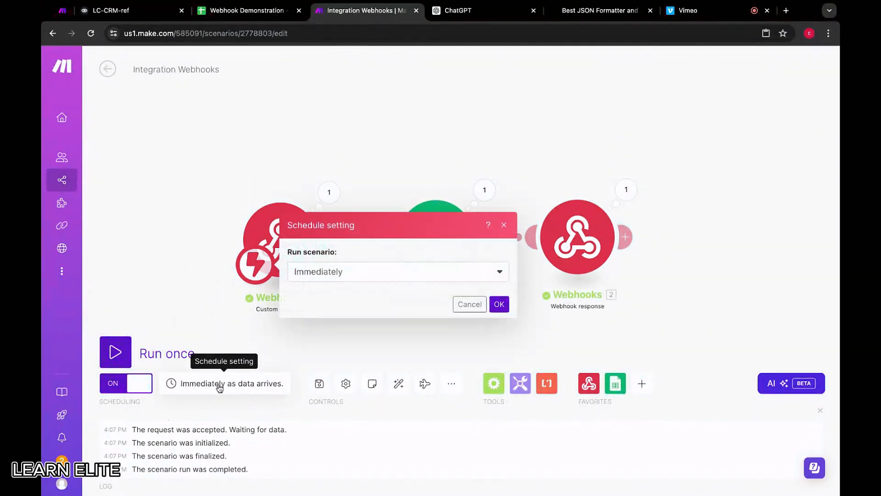
click(322, 275)
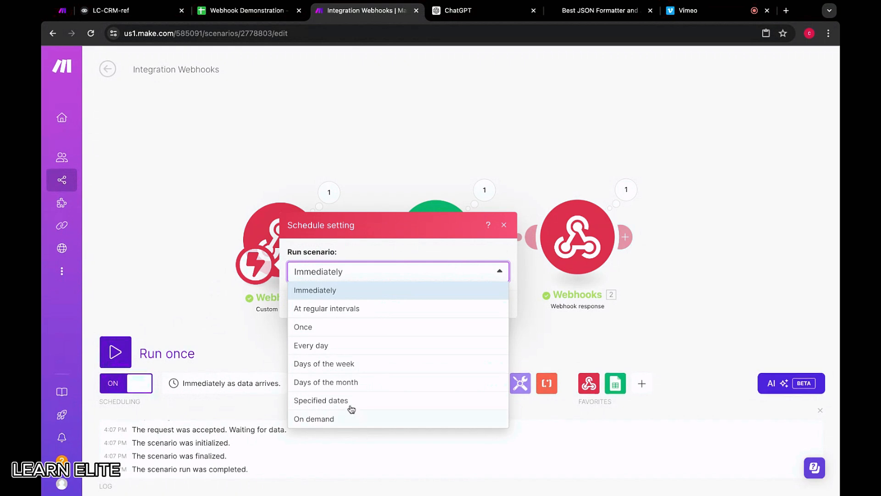
click(374, 258)
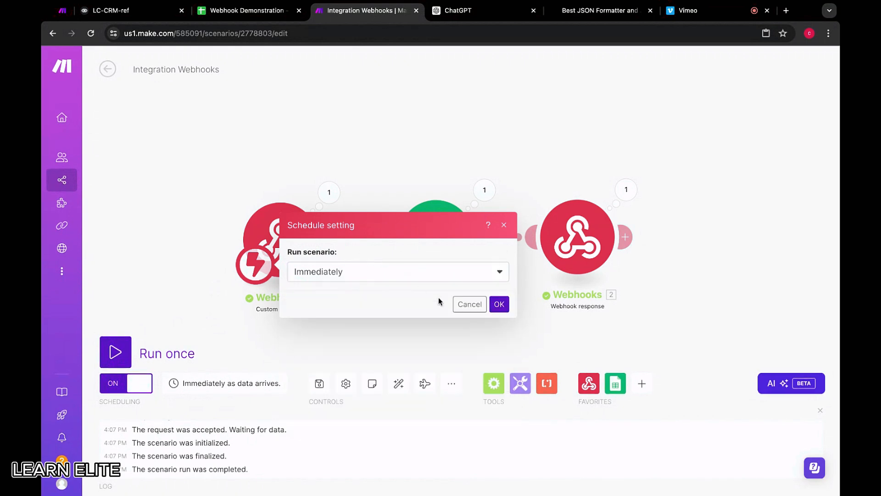
click(497, 303)
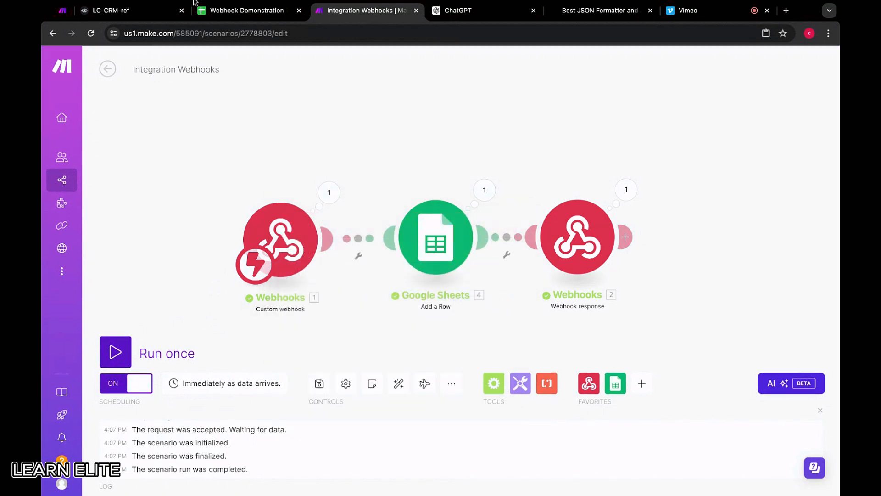
Copy the vf-webhook-demo address from the VF Webhook Example scenario and use it as the API block's POST URL in Voiceflow.
click(62, 10)
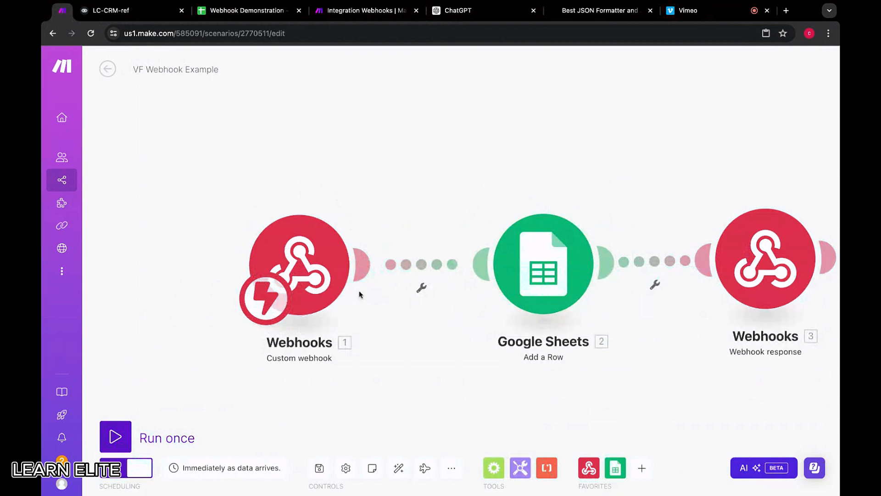
click(337, 255)
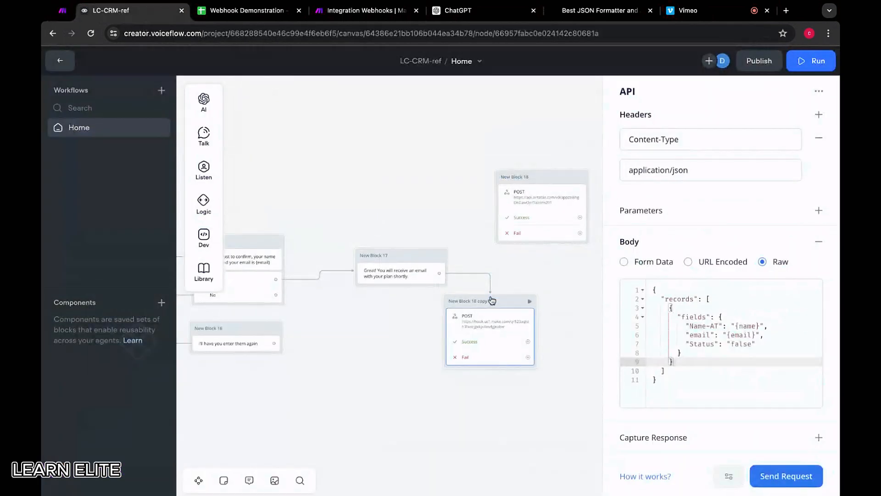
scroll(696, 167, up, 2)
click(763, 138)
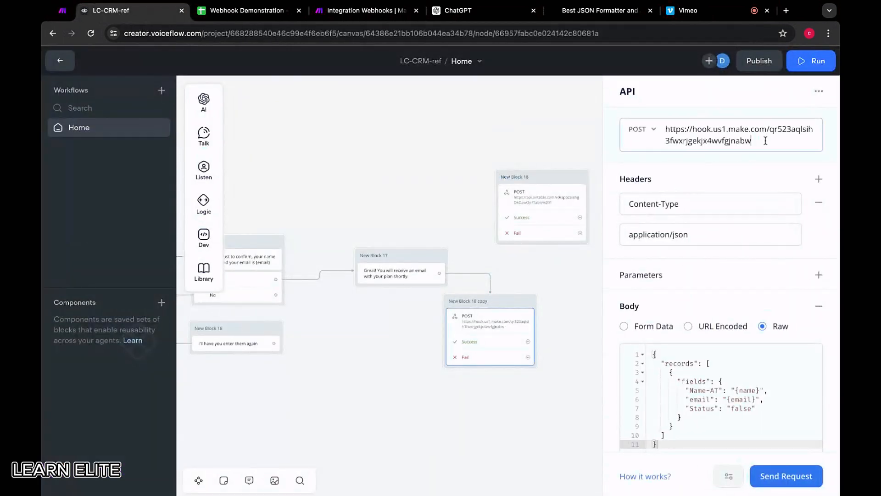
key(ctrl+a)
key(BackSpace)
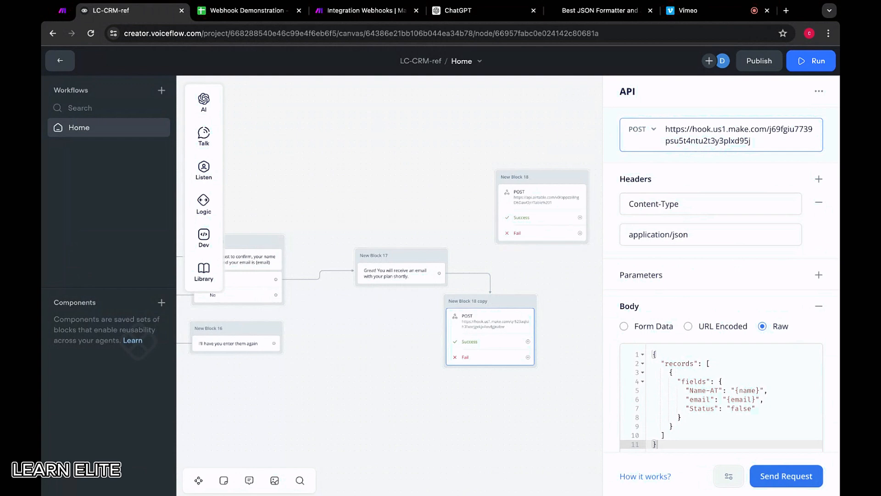
Send a test request with the stored name and email, and check the Webhook Demonstration sheet for the new row.
click(814, 485)
click(504, 209)
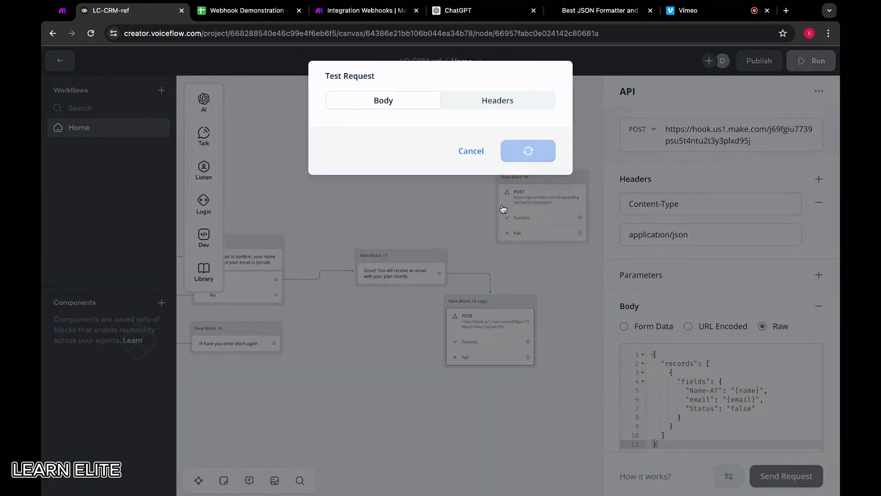
click(247, 10)
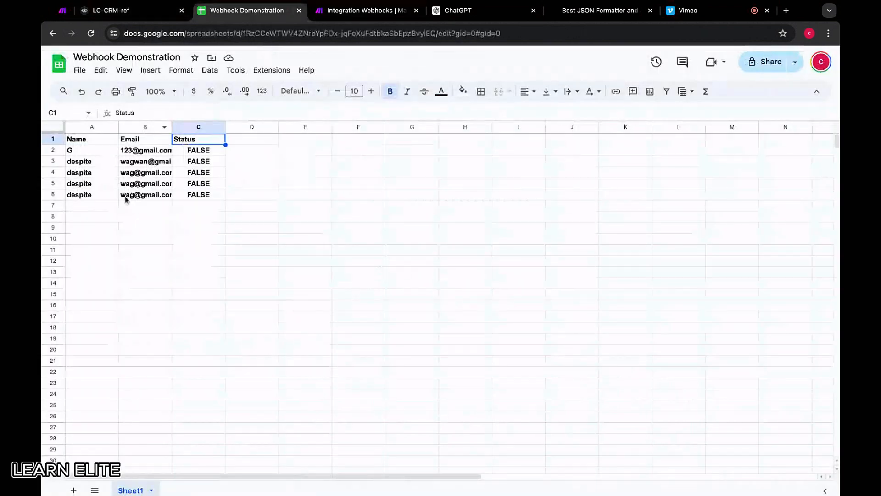
Review the custom webhook's settings in Make's VF Webhook Example scenario.
click(68, 14)
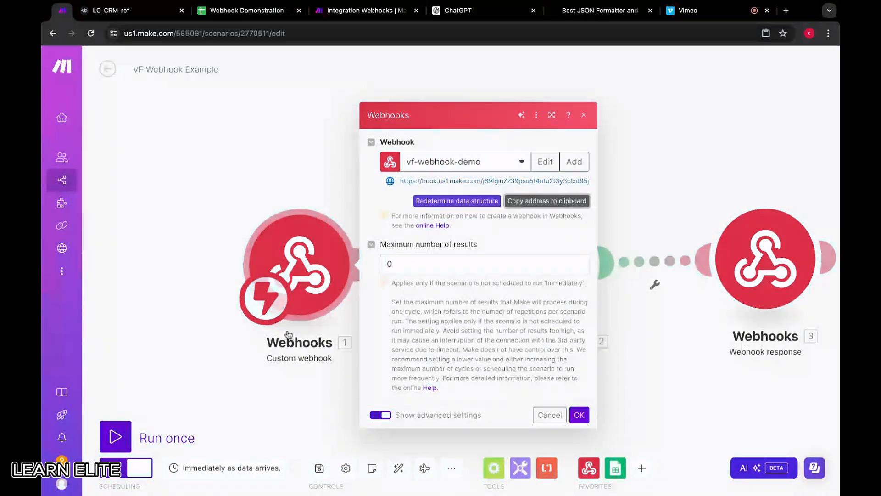
click(323, 189)
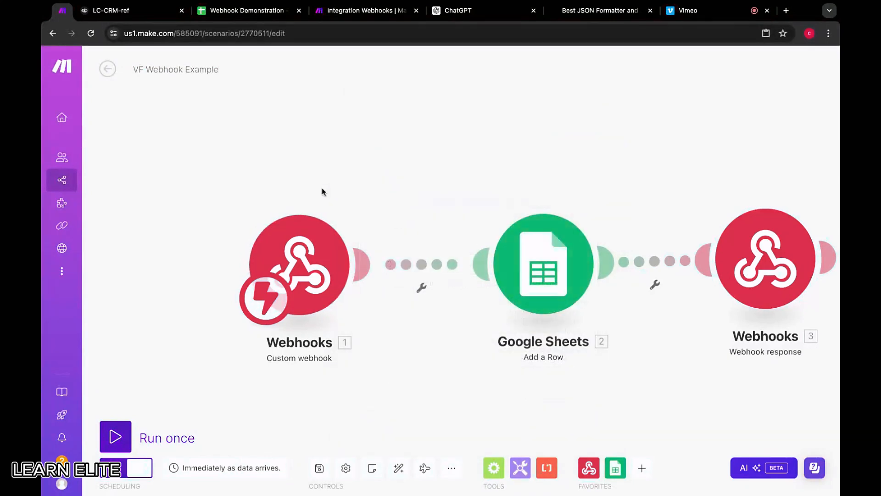
click(319, 257)
click(219, 128)
scroll(425, 153, down, 4)
In the Integration Webhooks scenario, show the Webhook response module's advanced settings and add a custom header item.
click(347, 14)
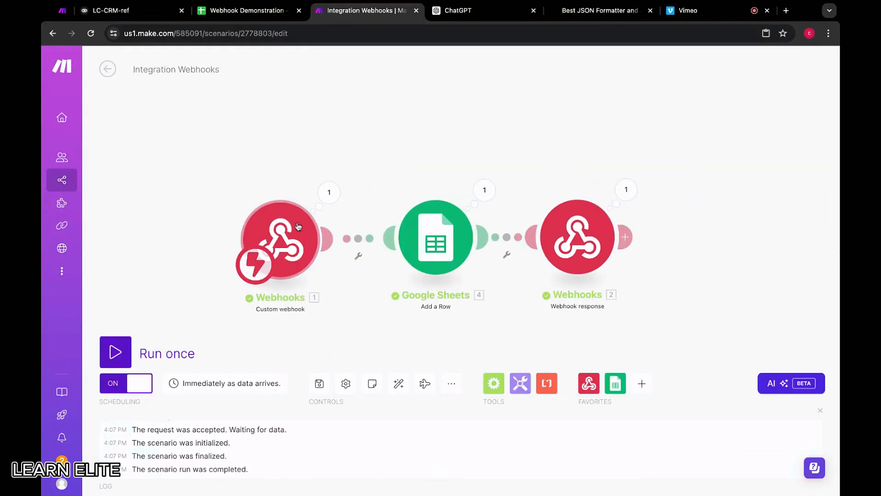
click(550, 226)
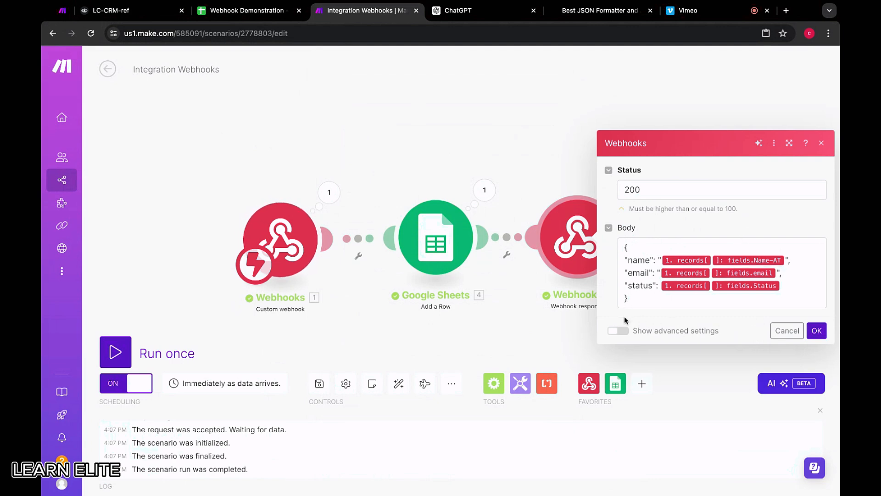
click(619, 331)
click(626, 319)
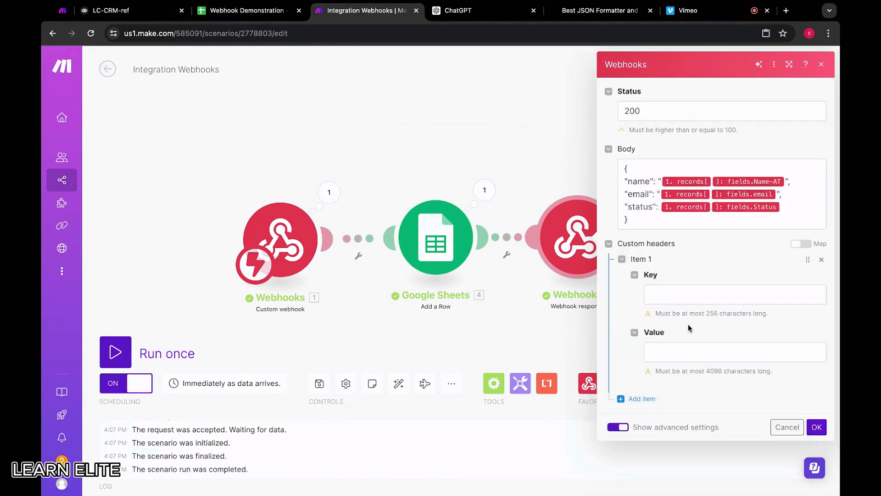
click(693, 297)
click(488, 80)
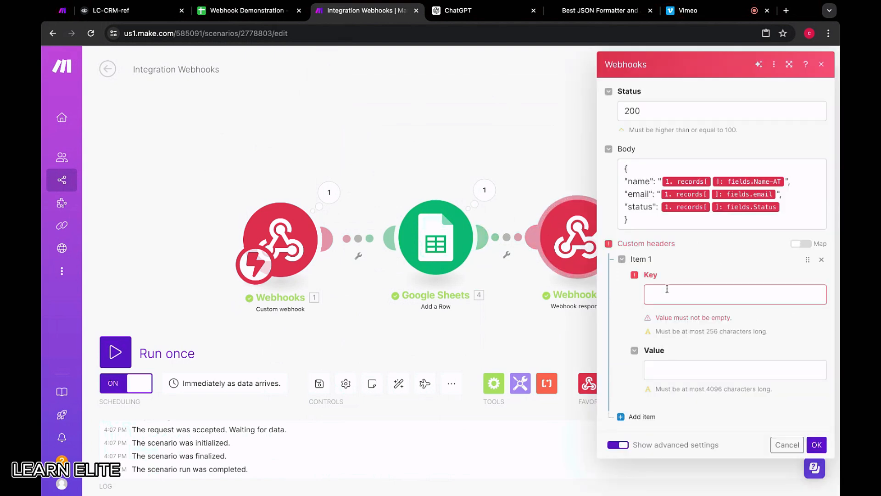
Set the webhook response's custom header to key content-type with value application/json and save the module.
click(673, 293)
text(content-type)
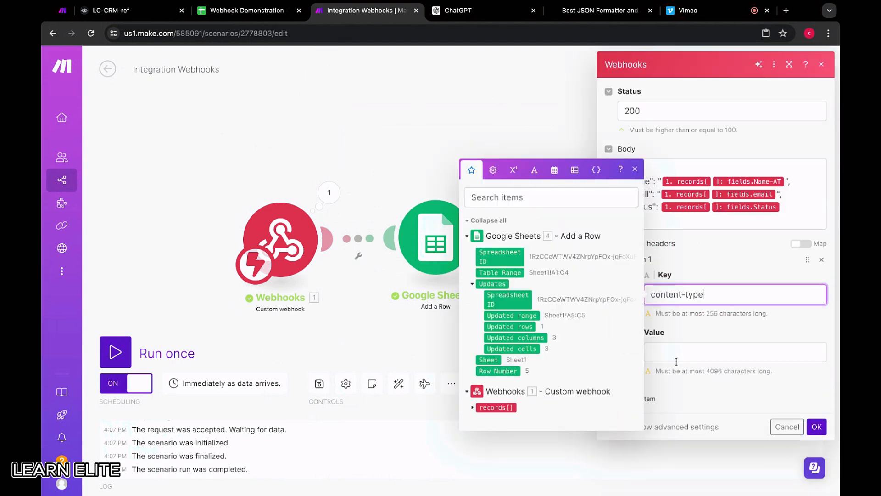
click(676, 360)
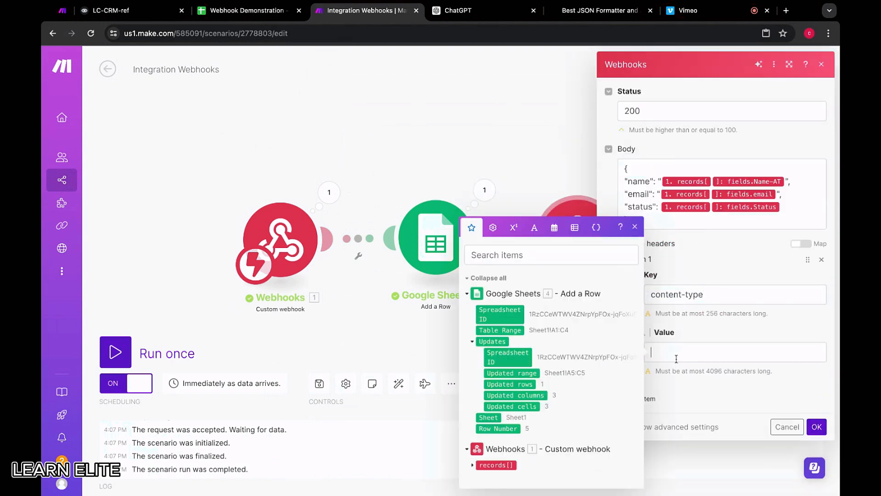
text(application/)
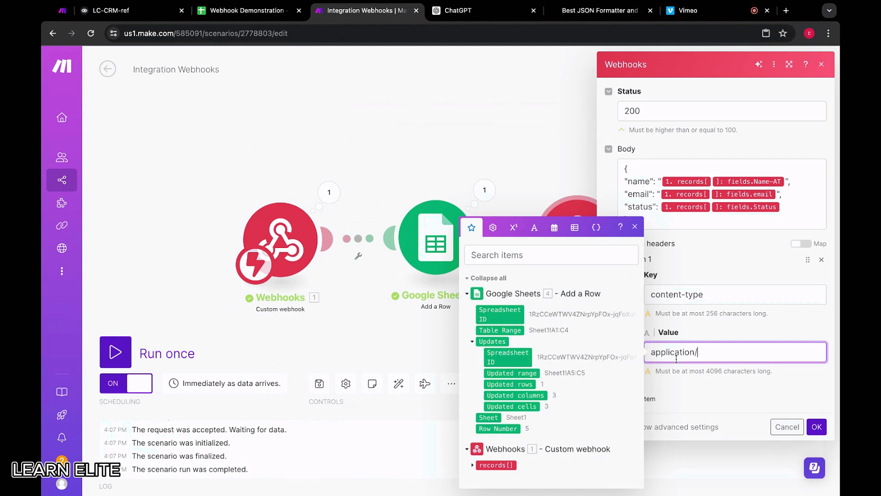
text(json)
click(818, 426)
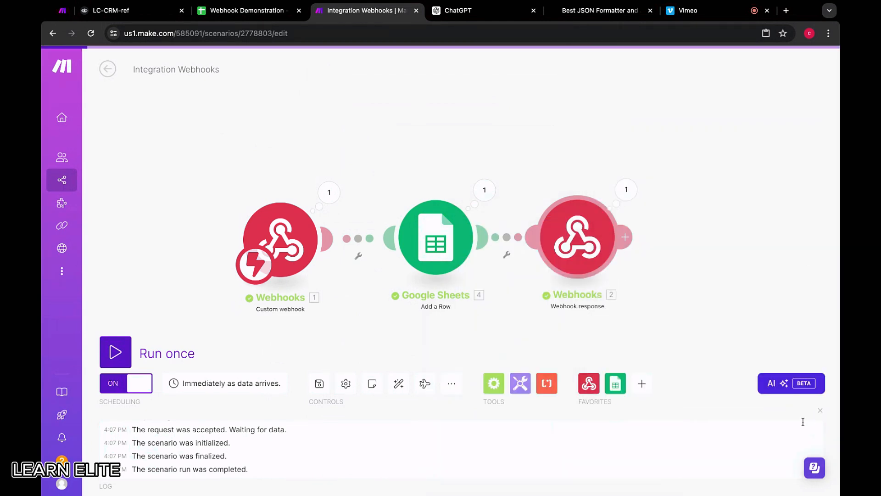
Copy the voiceflow-demo webhook address, make it the POST URL of Voiceflow's API block again, and send a test request.
click(297, 237)
click(513, 175)
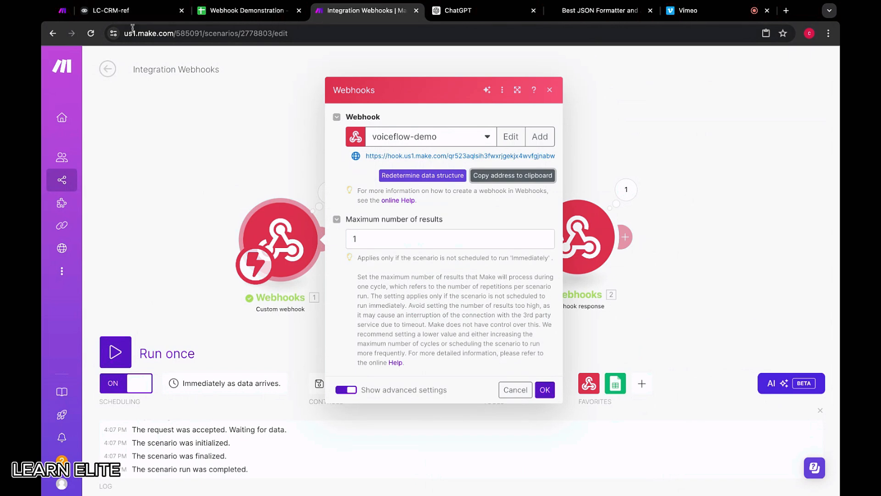
click(120, 10)
click(472, 440)
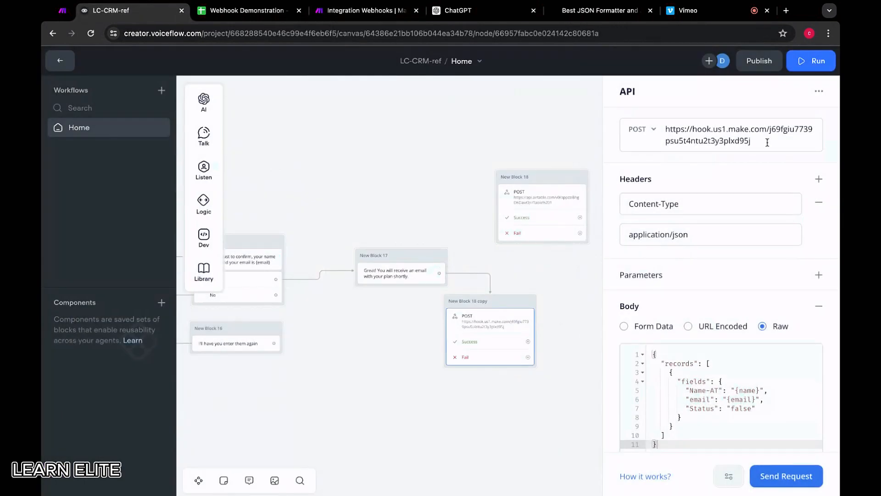
triple_click(768, 143)
key(BackSpace)
key(ctrl+v)
click(787, 475)
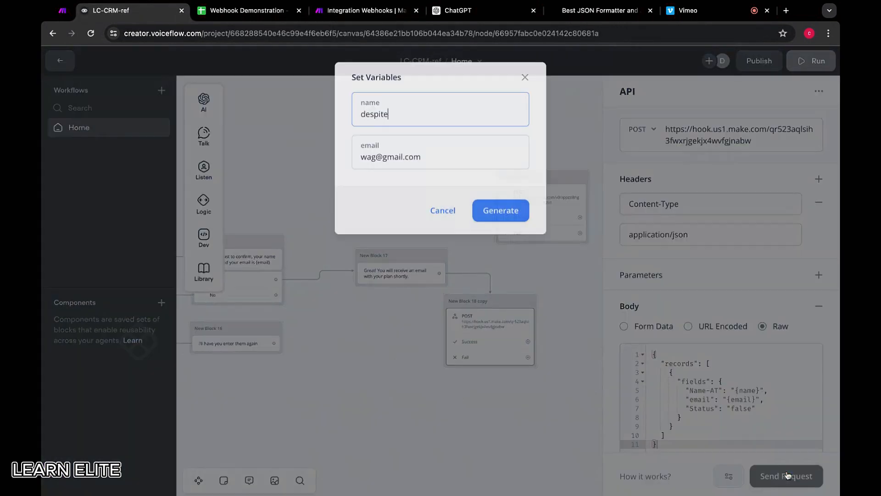
click(501, 211)
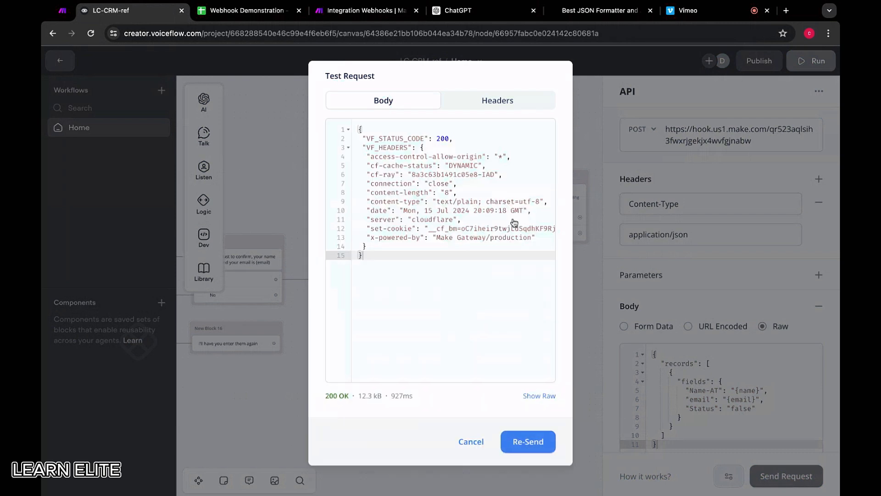
In Make's VF Webhook Example scenario, select vf-webhook-demo as the custom webhook and save the module.
click(62, 10)
click(317, 199)
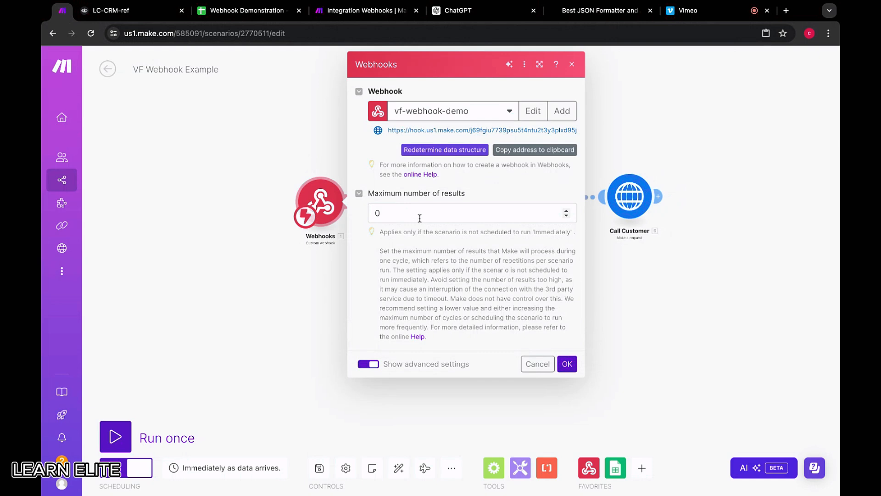
click(482, 113)
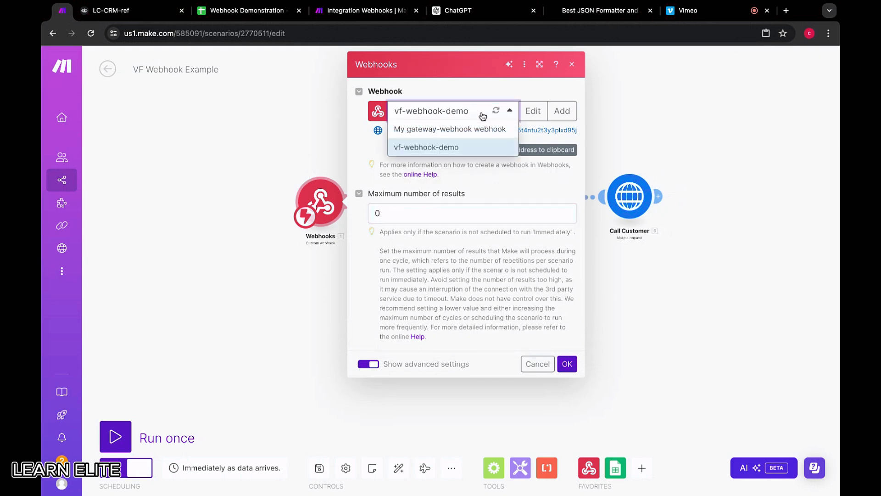
click(490, 147)
click(567, 364)
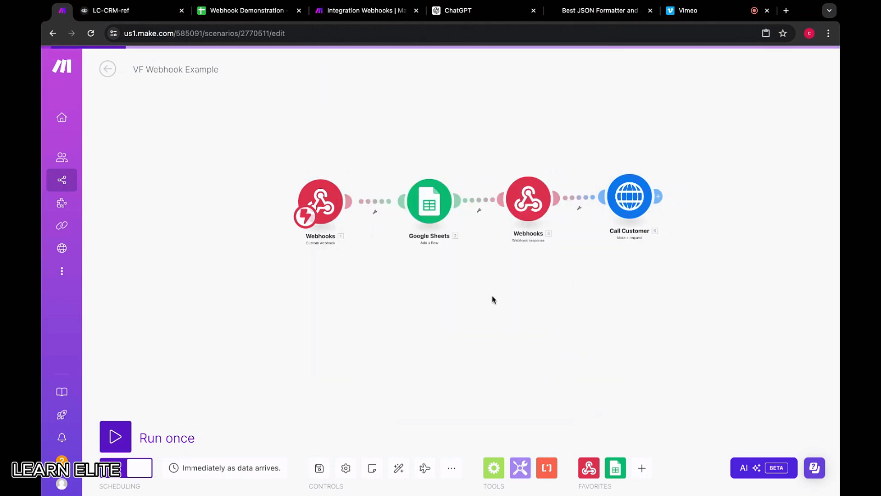
Review the Google Sheets row mapping and the webhook response's status, body and custom header in the VF Webhook Example scenario.
click(430, 201)
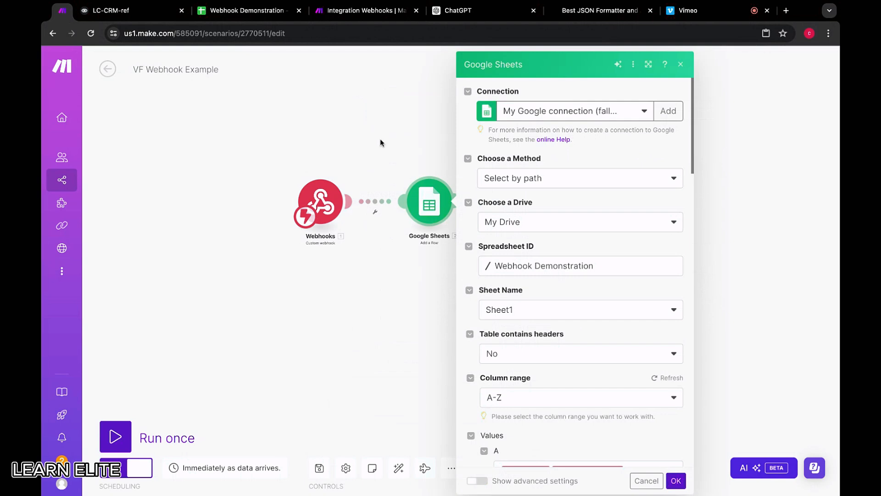
scroll(568, 266, down, 20)
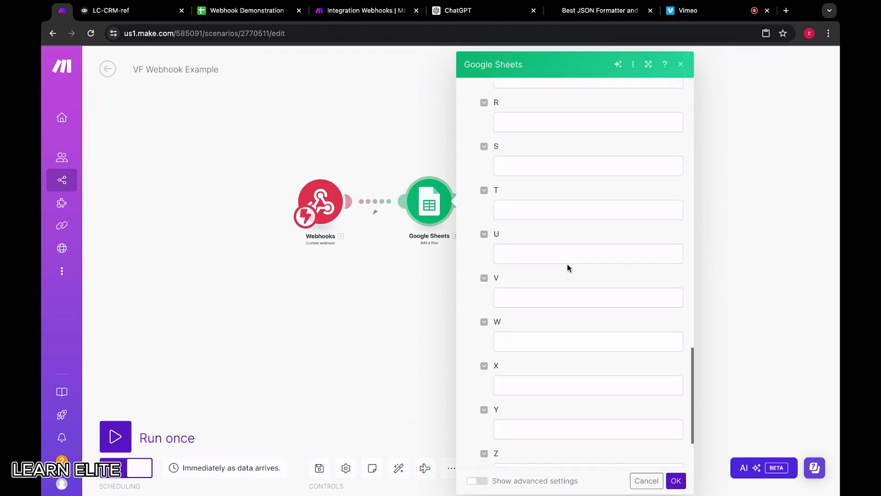
click(353, 121)
click(529, 200)
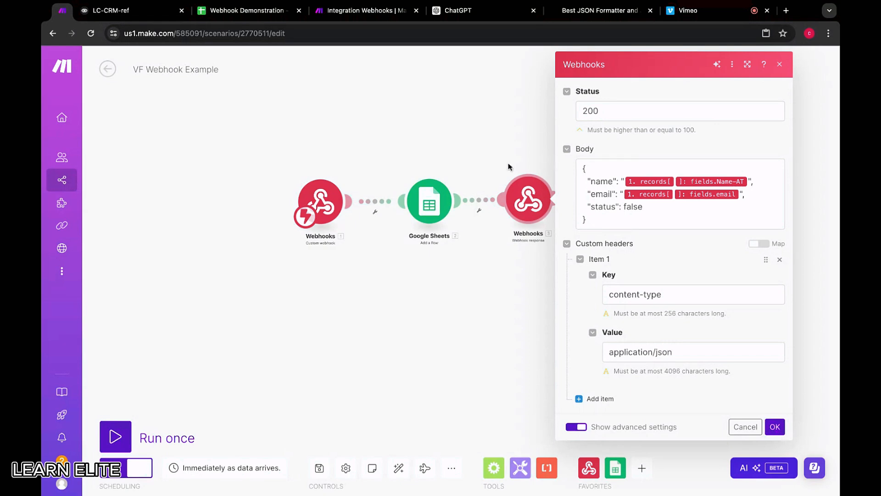
click(508, 148)
click(653, 196)
click(739, 133)
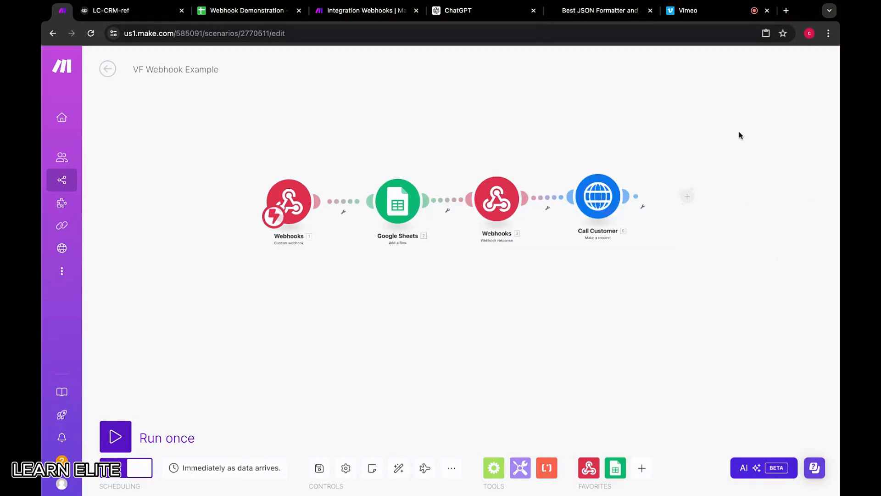
Examine the Call Customer HTTP module's URL, method, headers, body type and request content without changing them.
click(598, 196)
scroll(663, 291, down, 5)
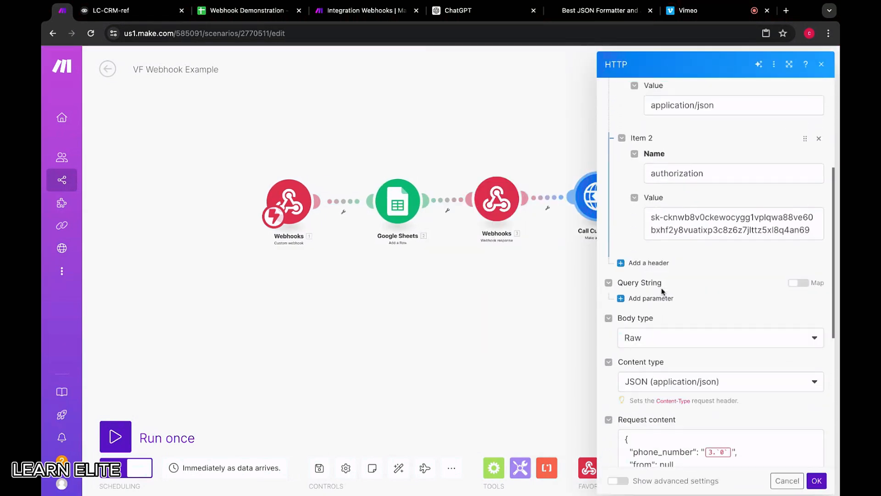
scroll(662, 291, down, 4)
scroll(663, 291, up, 8)
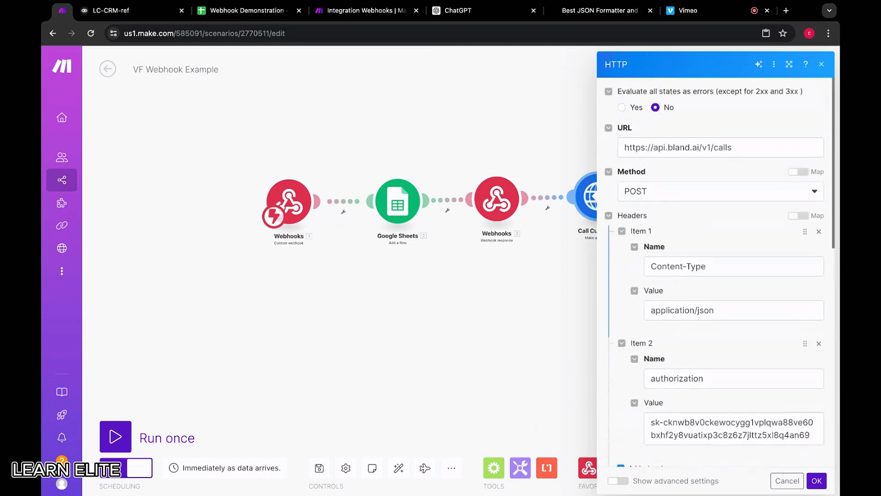
click(780, 480)
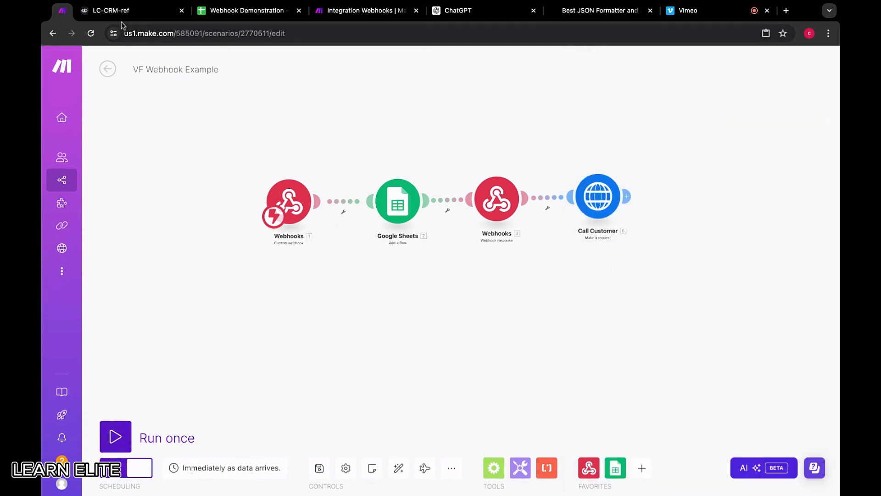
scroll(401, 147, up, 5)
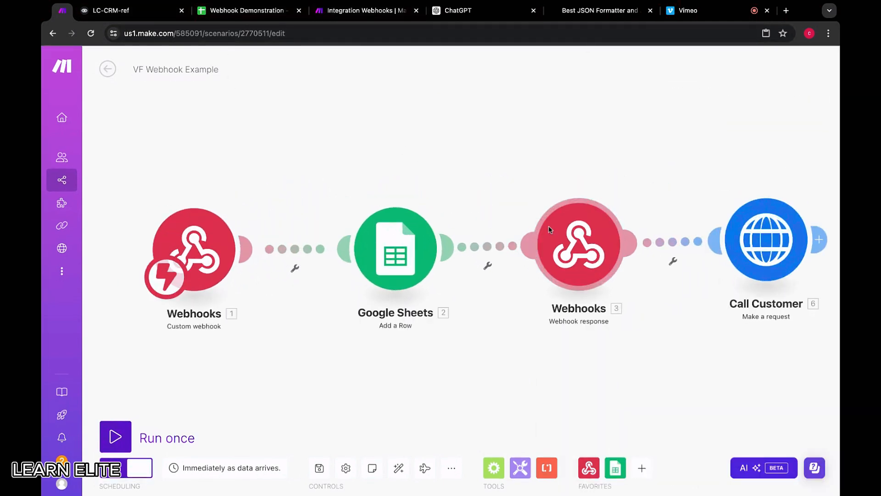
scroll(550, 230, down, 3)
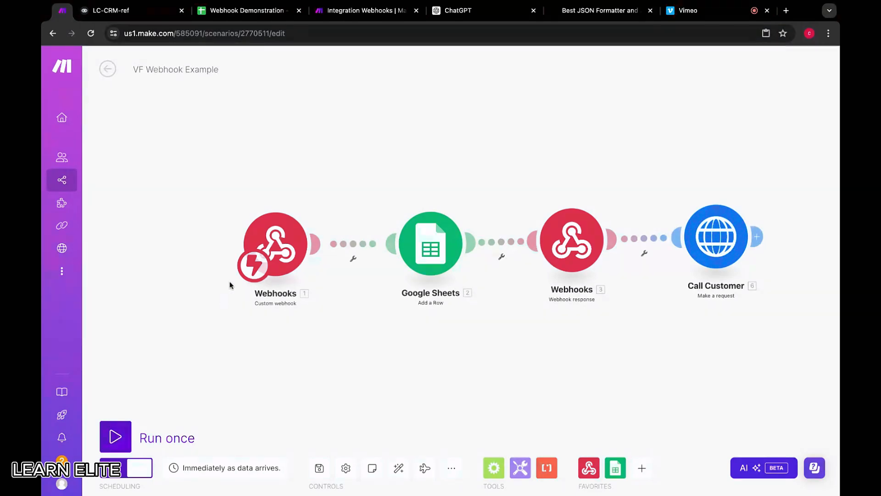
click(711, 231)
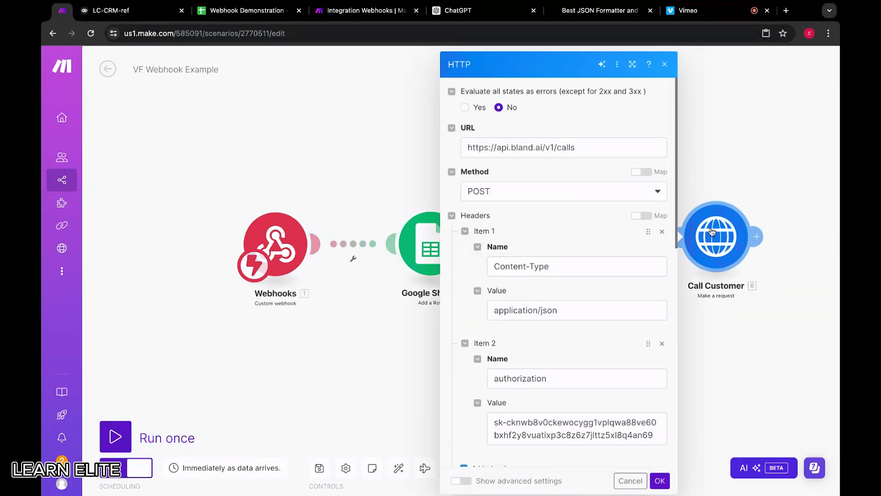
scroll(591, 234, down, 2)
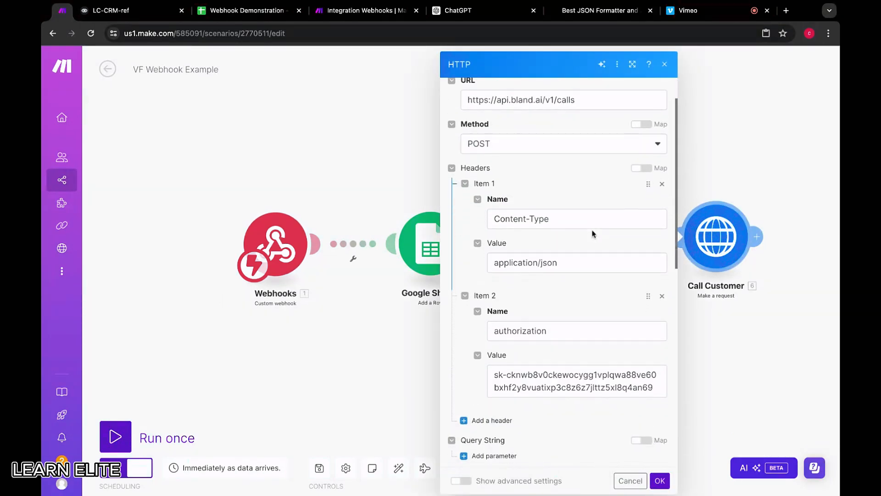
scroll(593, 231, up, 1)
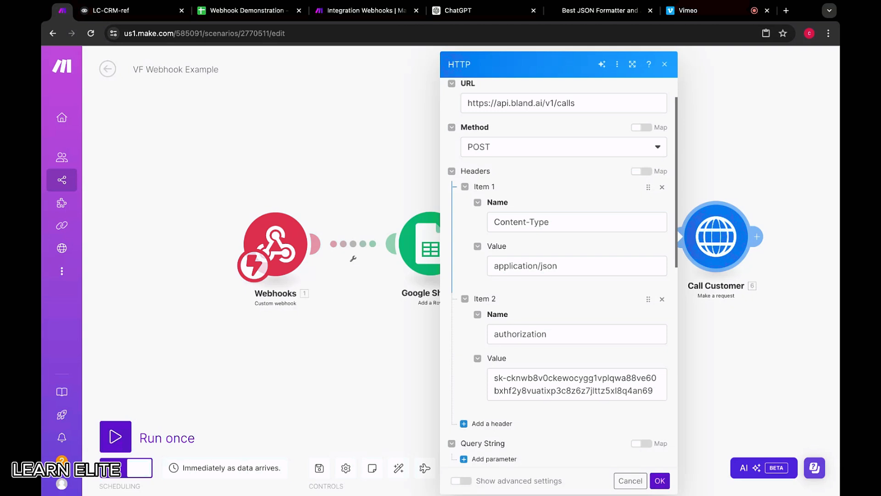
scroll(599, 301, up, 1)
click(749, 121)
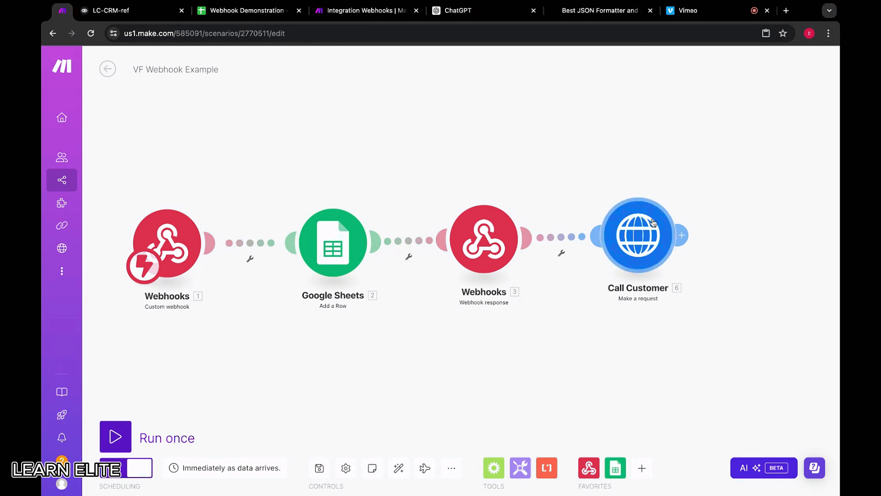
Compare the Google Sheets module's settings with the Webhook Demonstration spreadsheet and return to the VF Webhook Example scenario.
click(334, 241)
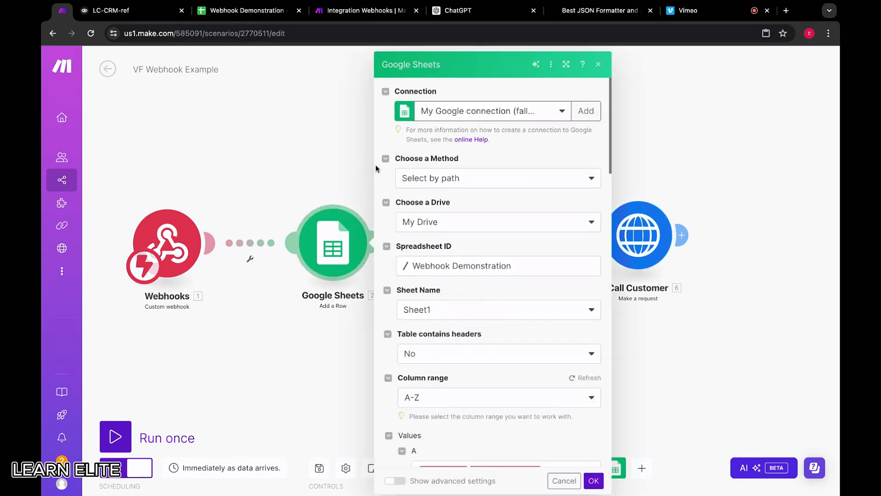
click(242, 11)
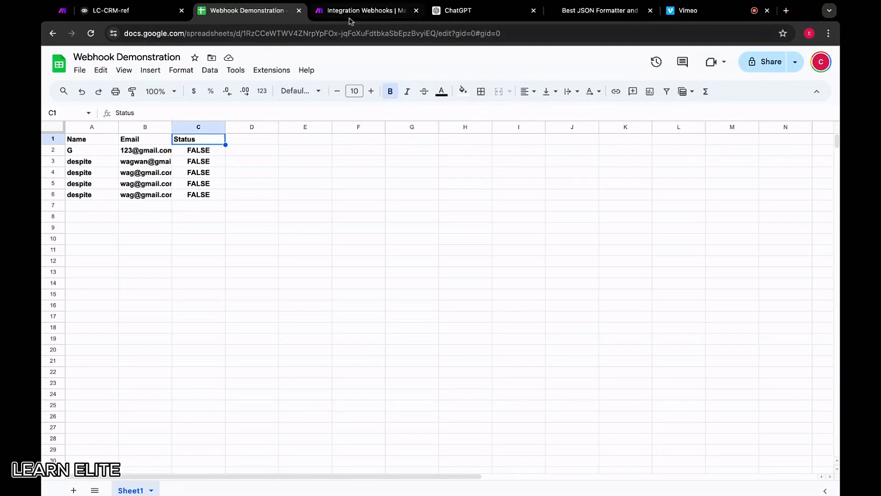
click(350, 13)
click(62, 11)
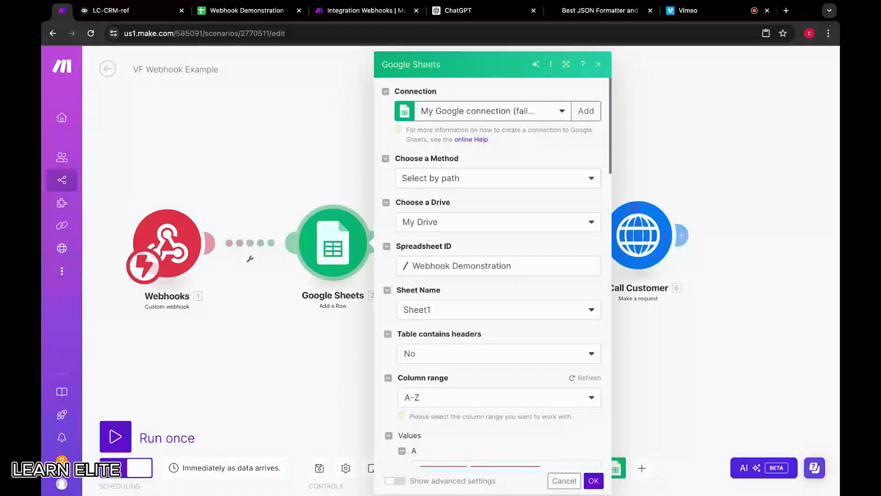
click(687, 205)
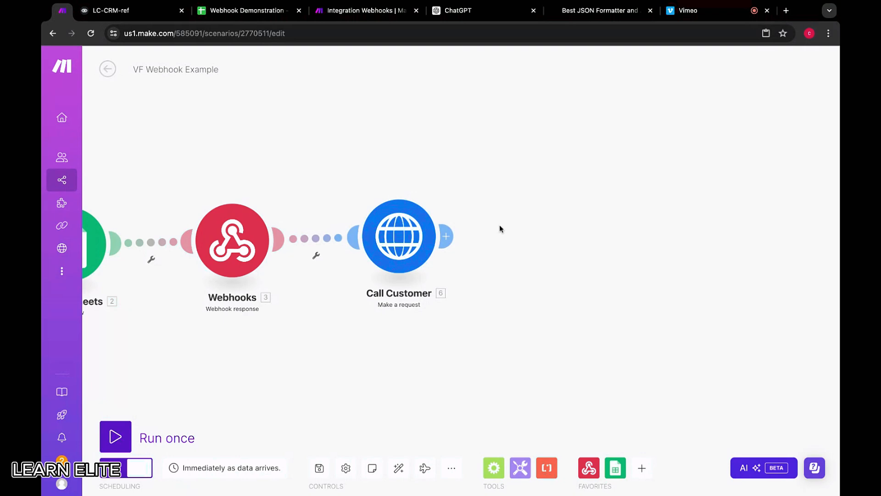
click(292, 17)
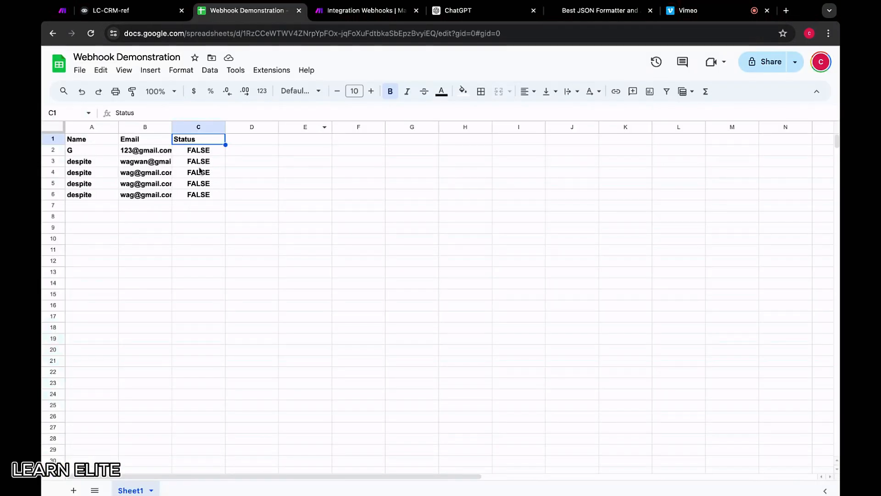
click(56, 17)
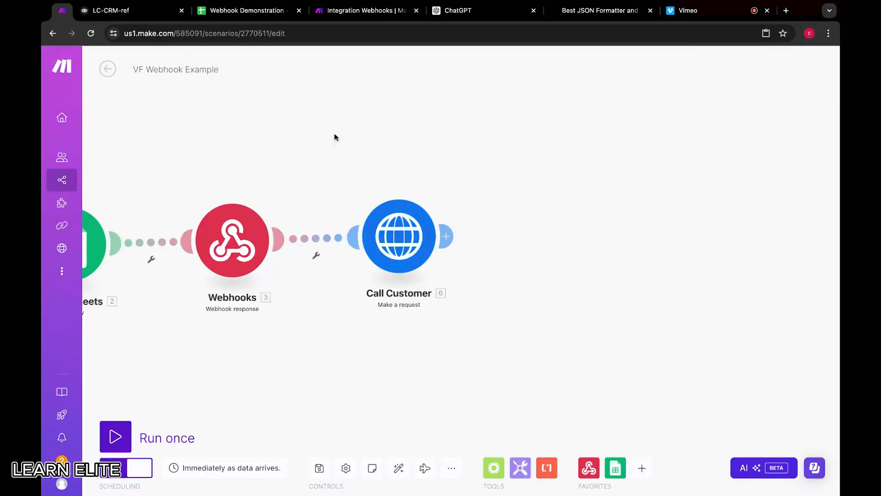
In the Integration Webhooks scenario, switch the custom webhook to My gateway-webhook webhook, copy its address and save the module.
click(342, 14)
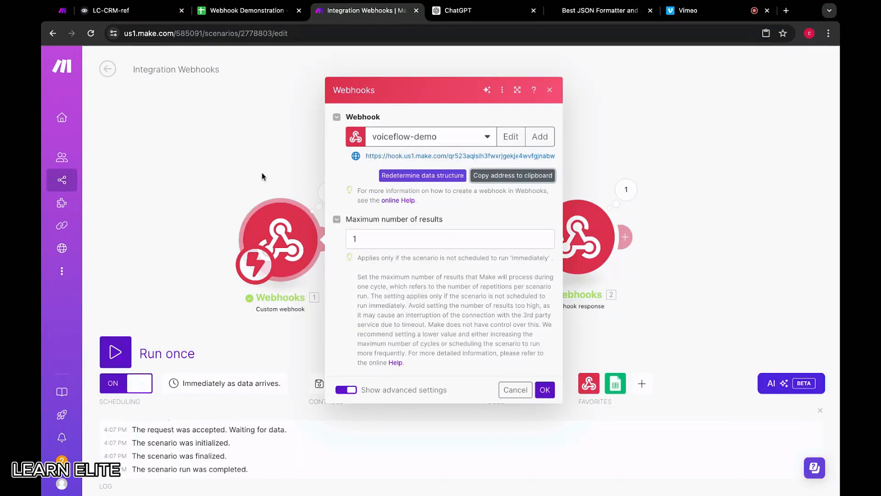
click(425, 139)
click(430, 153)
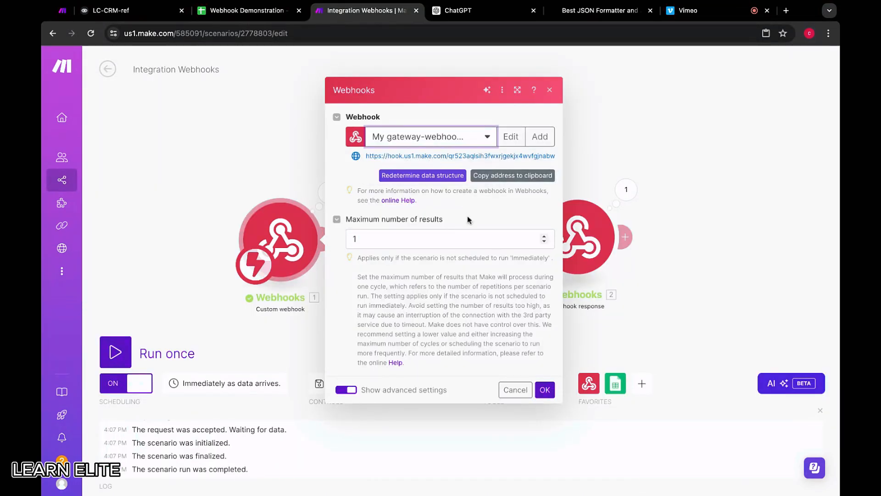
click(511, 179)
click(547, 390)
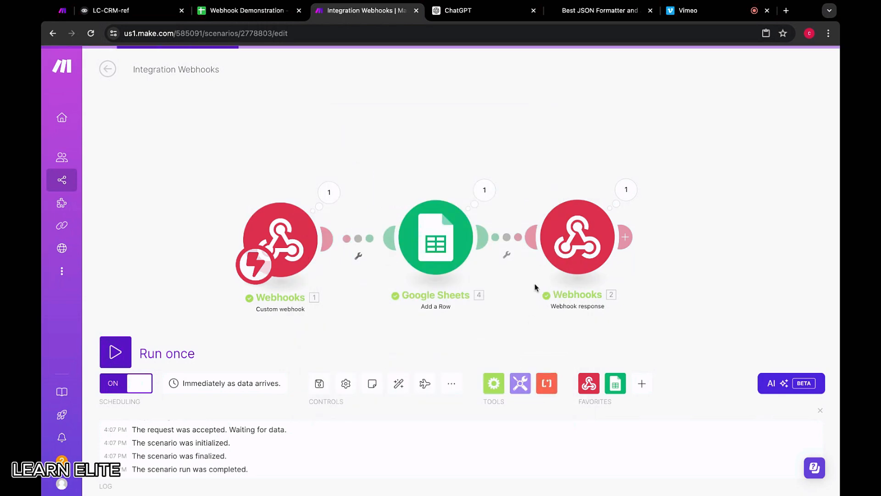
Replace the POST URL of Voiceflow's API block with the copied webhook address and send a test request with the prefilled variables.
click(115, 10)
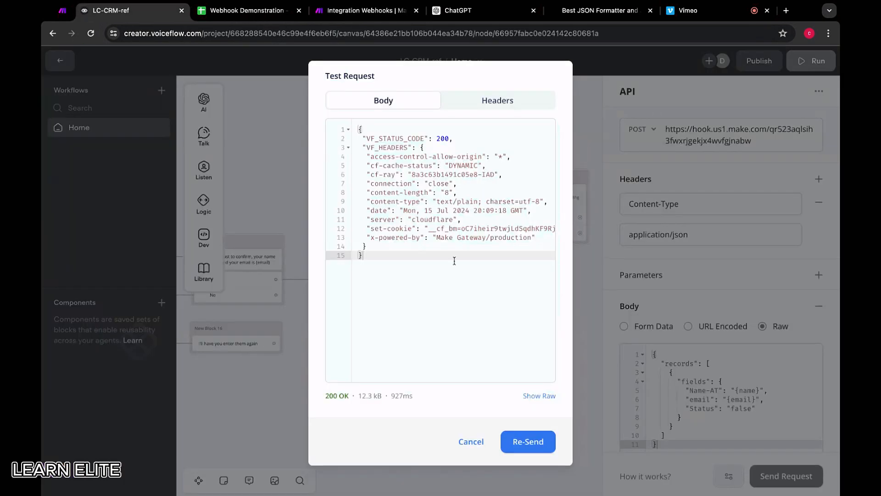
click(472, 441)
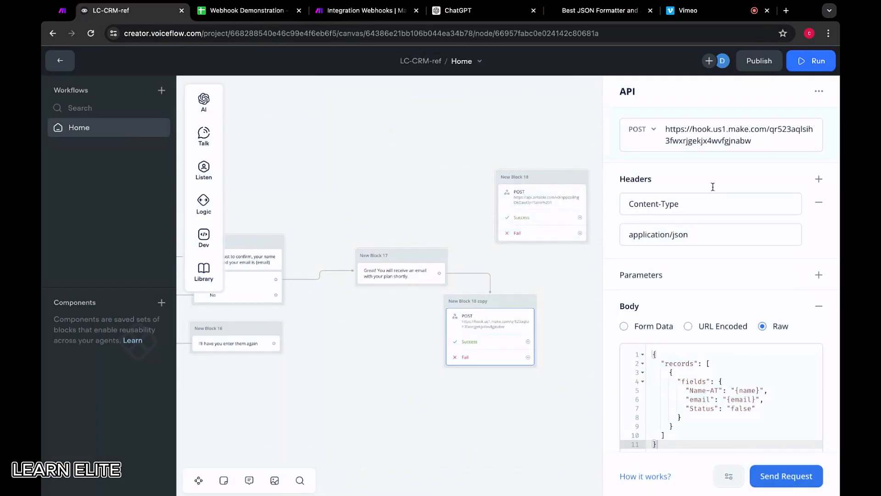
triple_click(764, 142)
key(BackSpace)
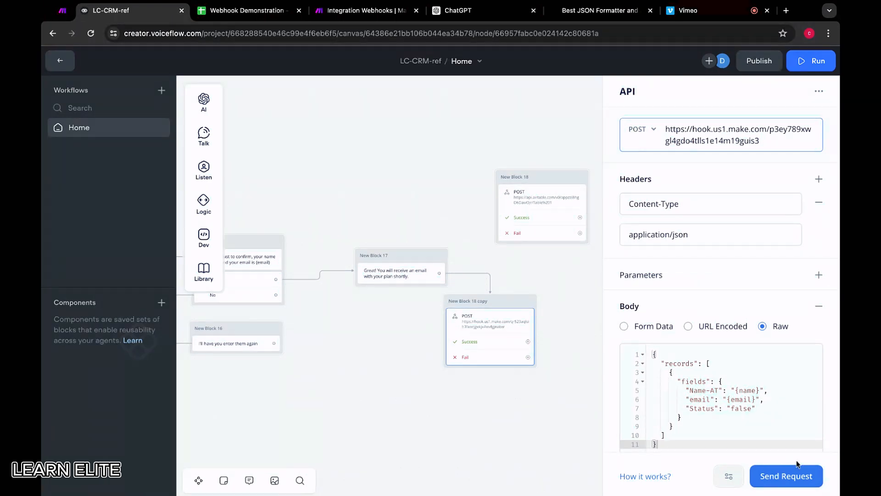
click(807, 481)
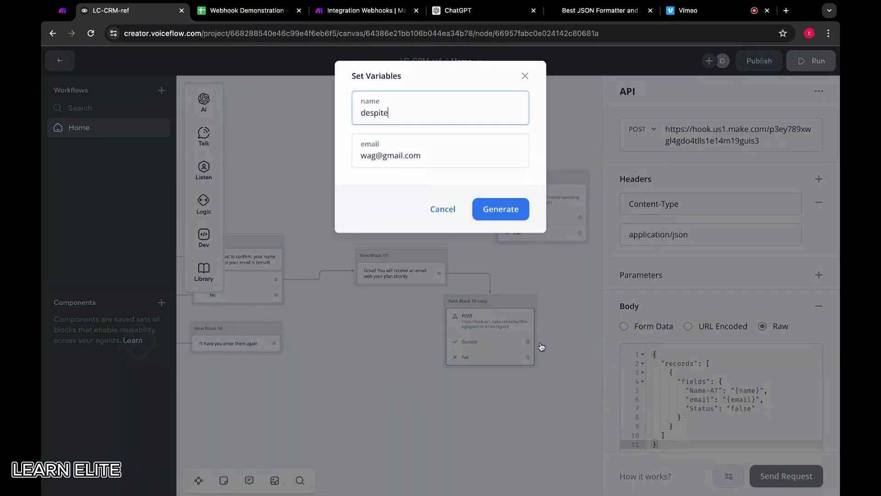
click(515, 210)
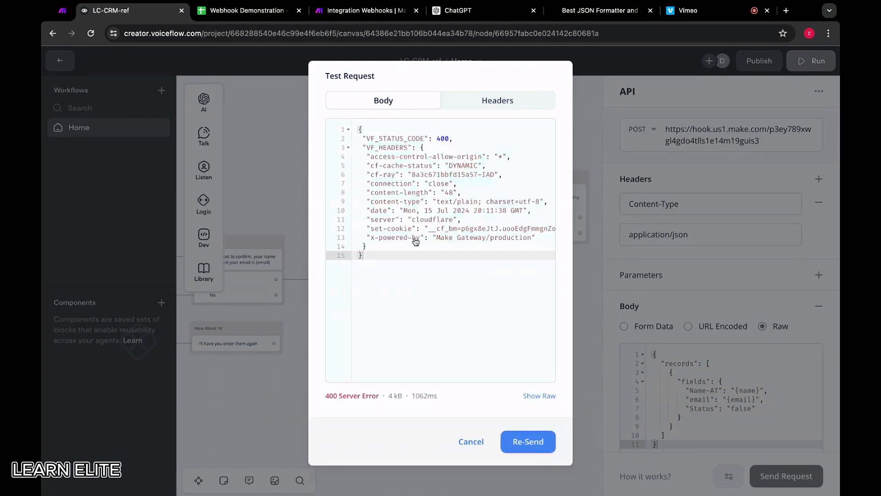
click(472, 441)
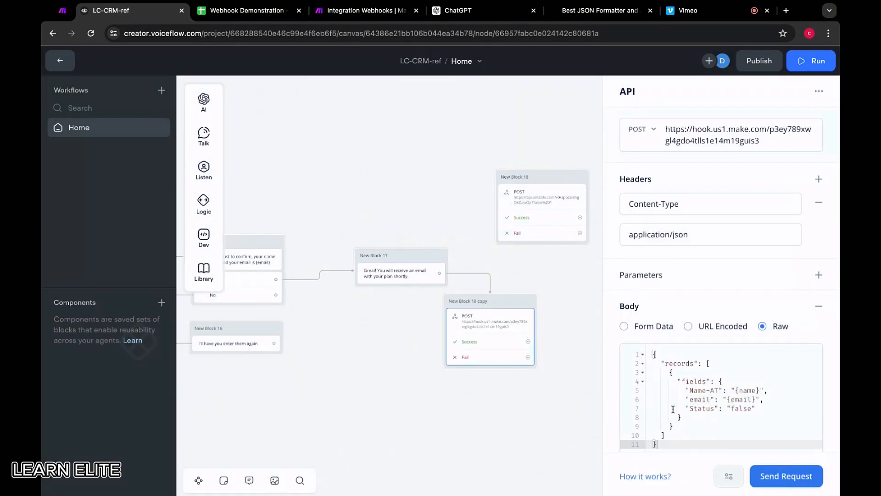
Clear the API block's POST URL and paste the copied webhook address again.
drag(782, 144, 659, 124)
key(ctrl+c)
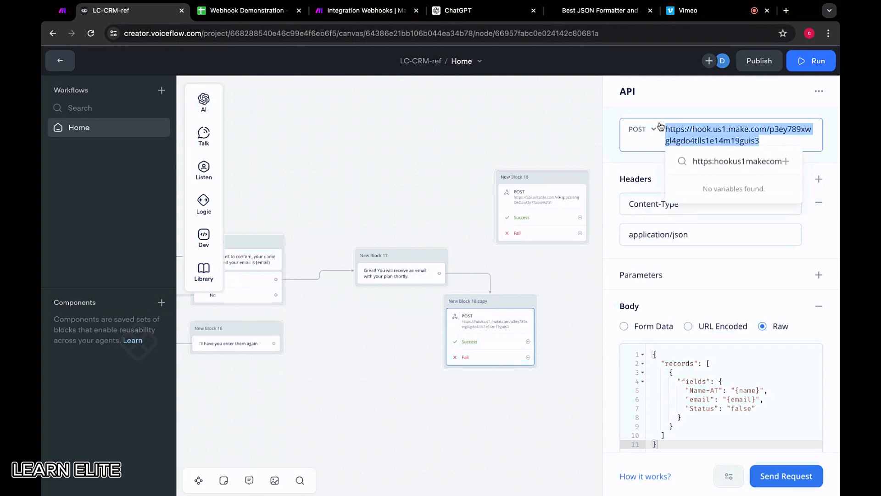
key(BackSpace)
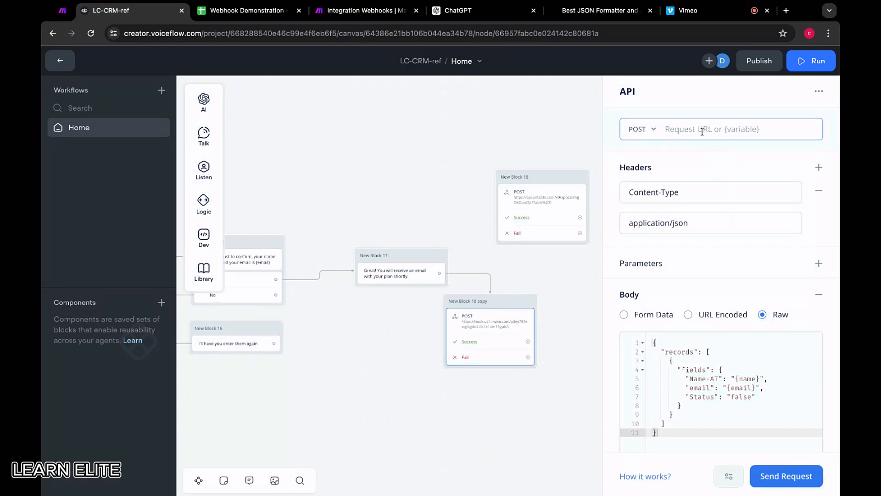
key(ctrl+v)
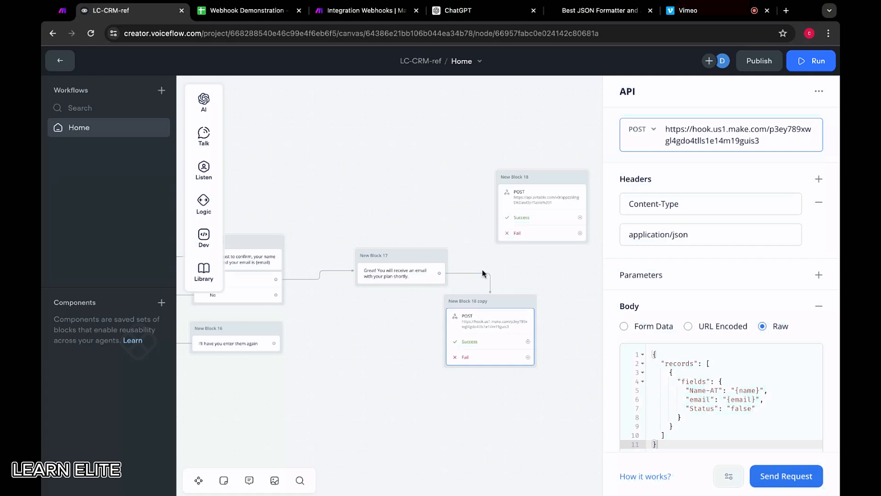
In Make's Integration Webhooks scenario, switch the custom webhook to voiceflow-demo, copy its address and save the module.
click(338, 11)
click(276, 231)
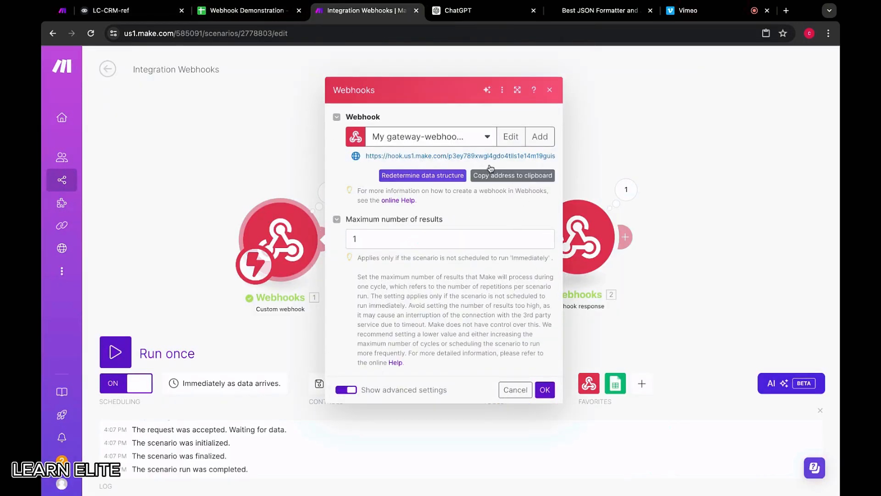
click(473, 136)
click(423, 172)
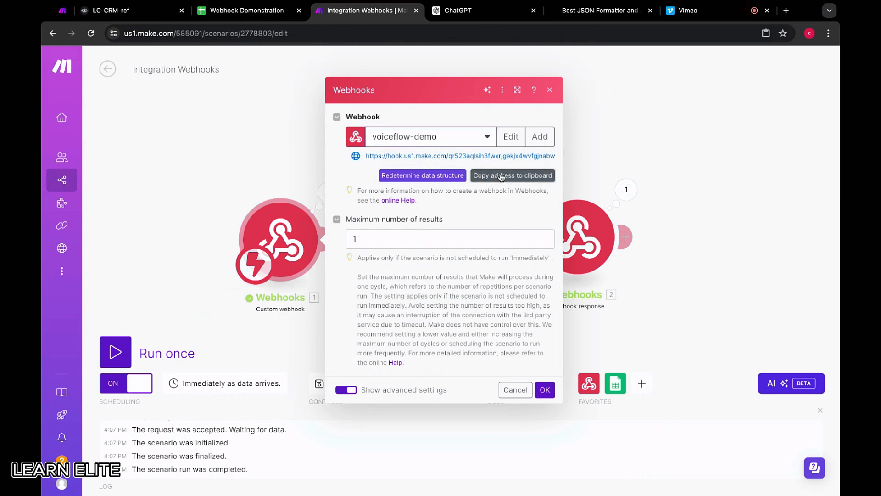
click(545, 390)
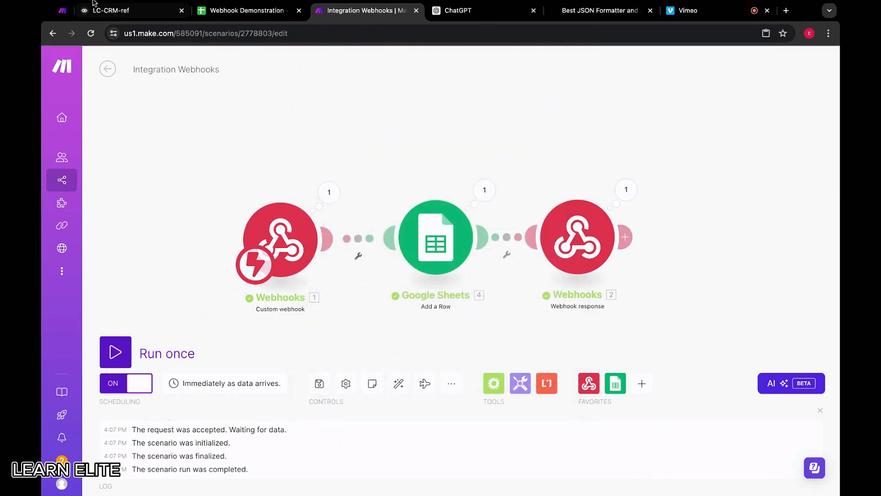
Replace the POST URL of Voiceflow's API block with the copied voiceflow-demo address and send a test request with the prefilled variables.
click(130, 11)
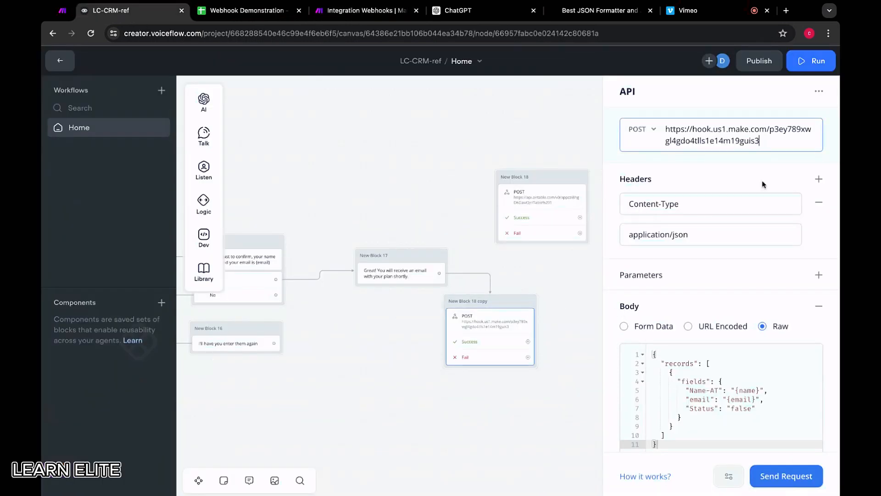
key(ctrl+a)
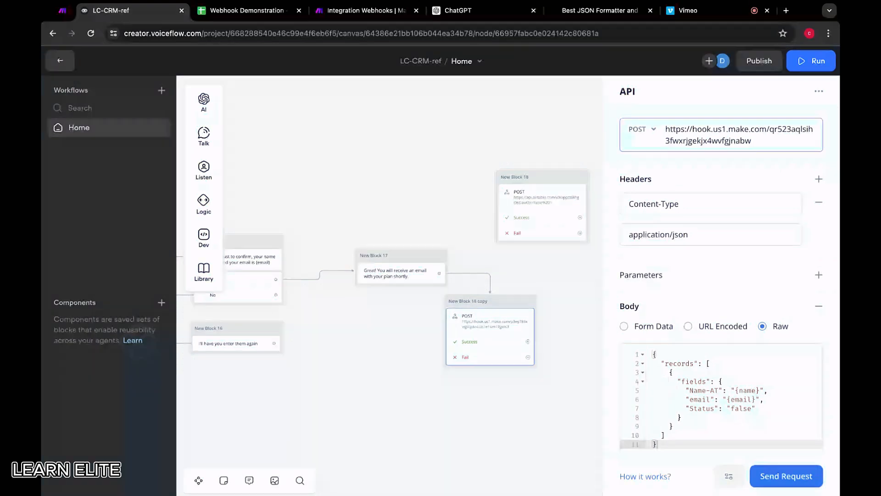
click(762, 473)
click(501, 209)
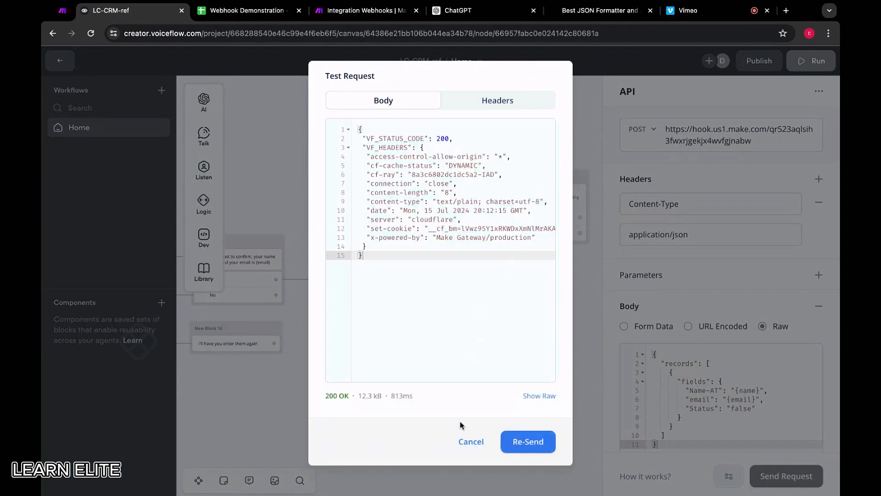
click(465, 442)
Run the Integration Webhooks scenario once, send another test request from Voiceflow's API block and examine the name, email and status in the response.
click(332, 11)
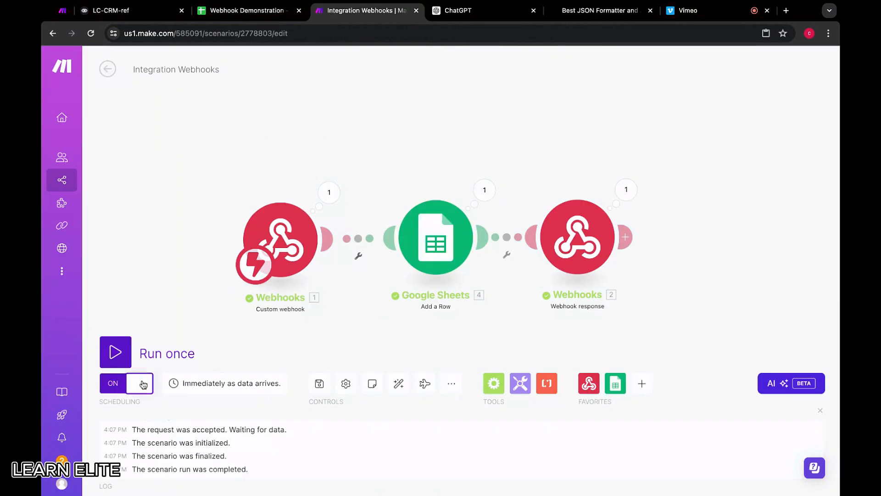
click(124, 349)
click(134, 12)
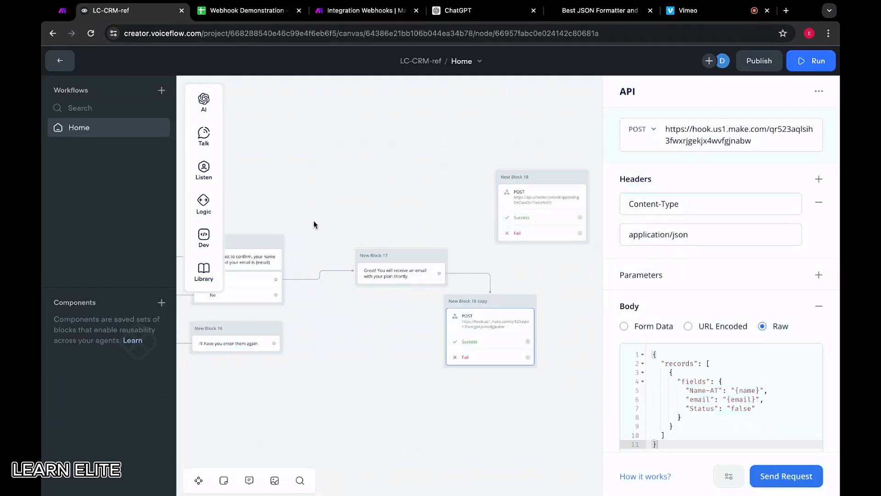
click(783, 487)
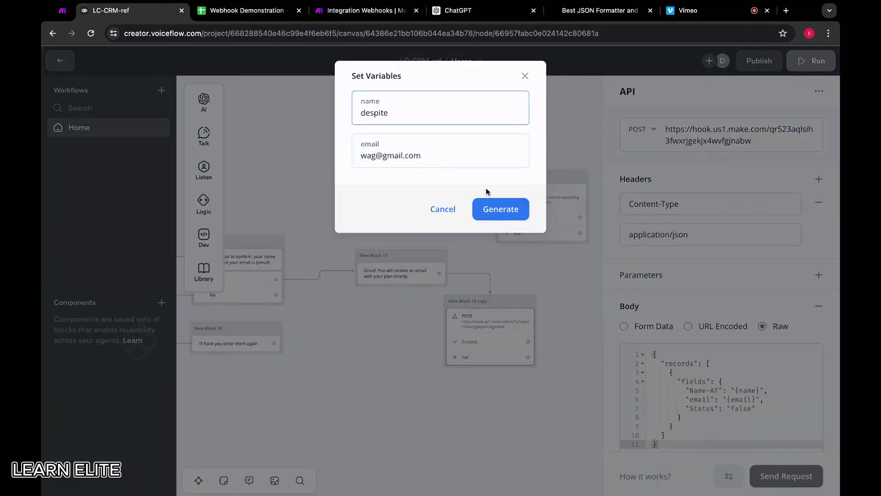
click(502, 213)
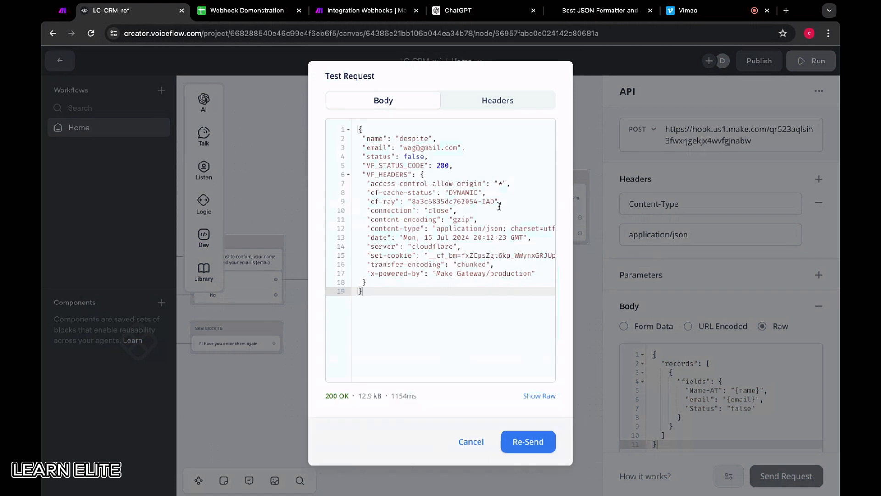
drag(364, 139, 462, 166)
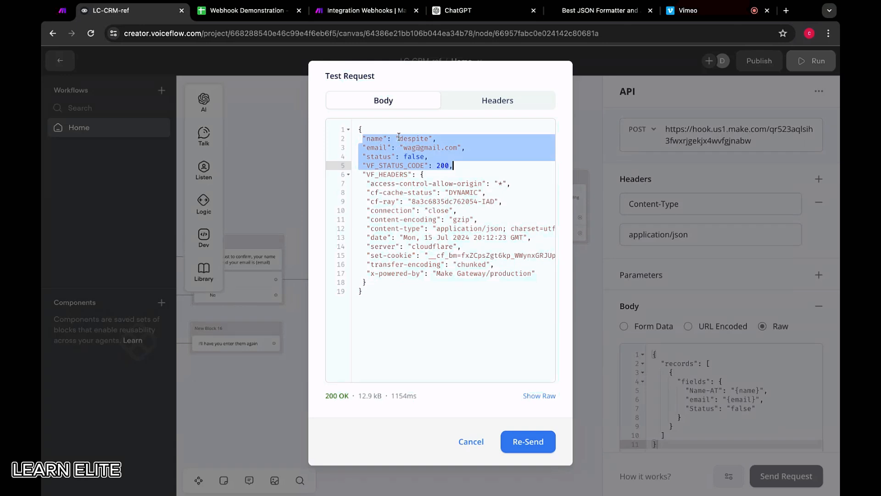
click(449, 135)
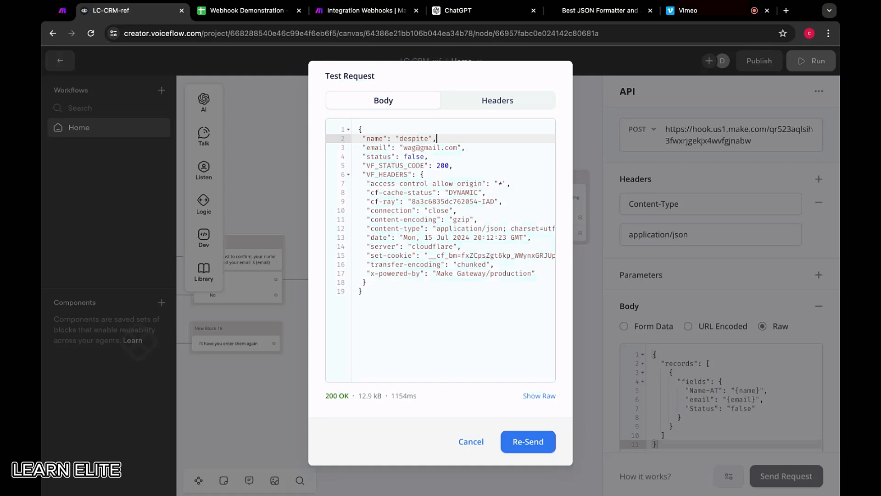
In the Integration Webhooks scenario, search the apps for "excel" from a new blank module, browse the matches and dismiss the search.
click(377, 10)
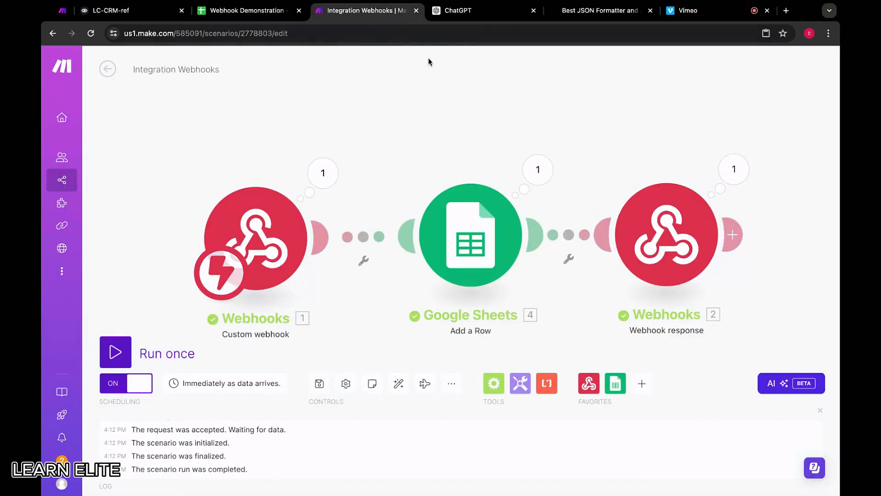
double_click(706, 164)
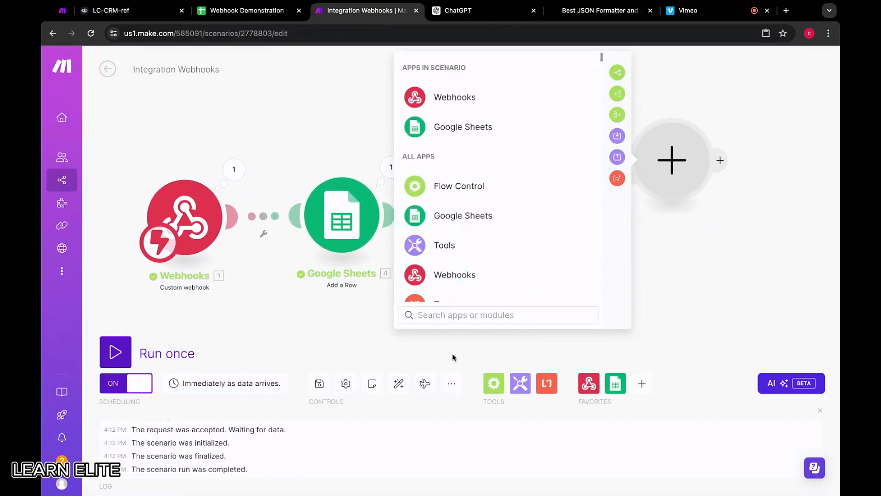
click(455, 316)
text(excel)
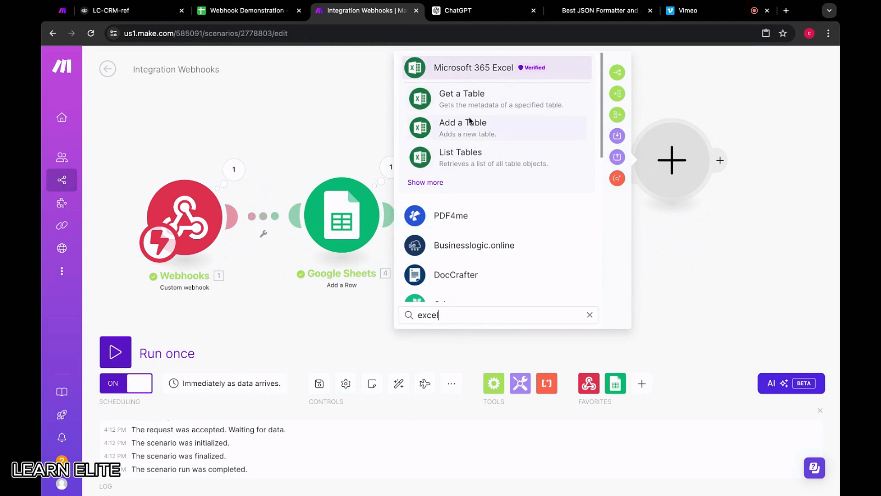
scroll(491, 133, down, 1)
click(297, 103)
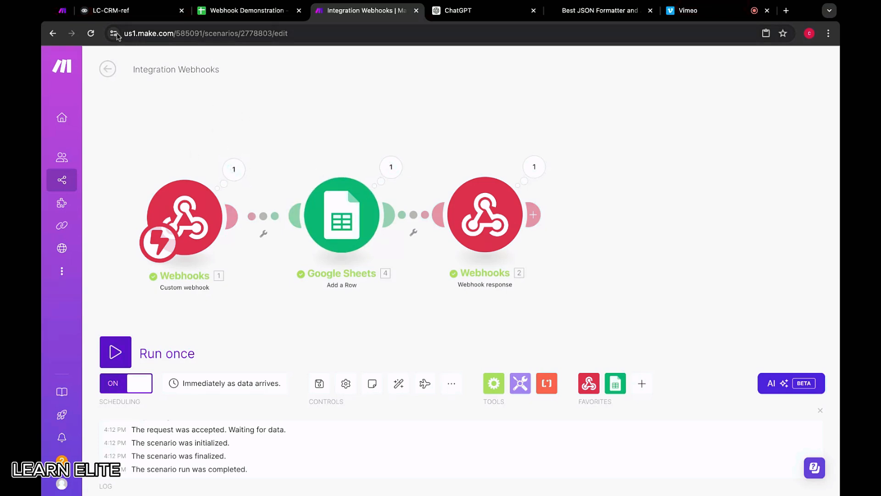
Set the maximum number of results of the Integration Webhooks scenario's custom webhook to 0 and save the module.
click(67, 18)
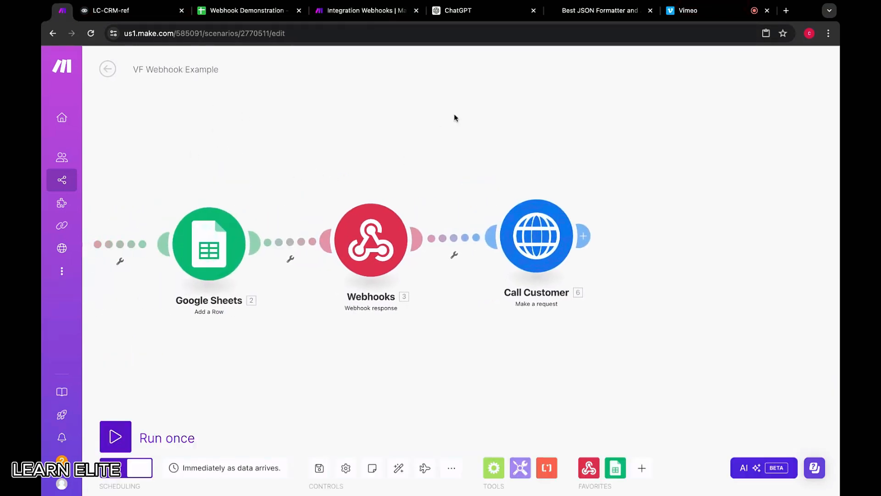
key(ctrl+Tab)
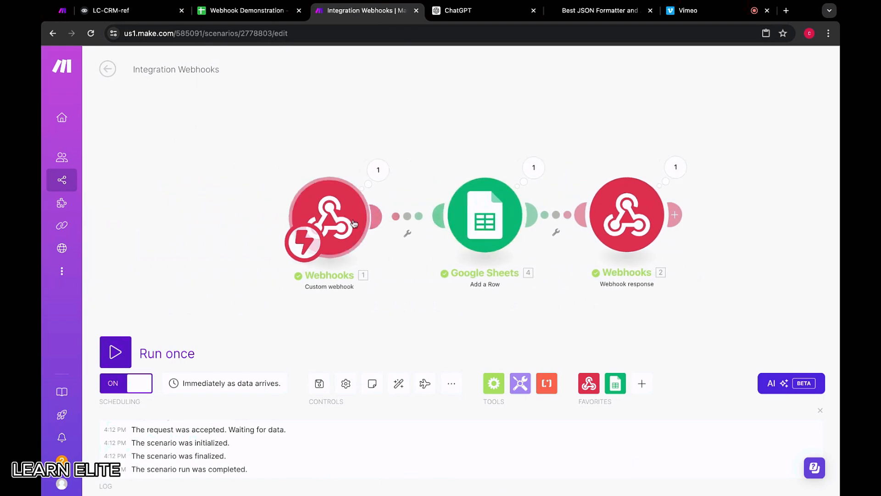
click(352, 205)
double_click(396, 215)
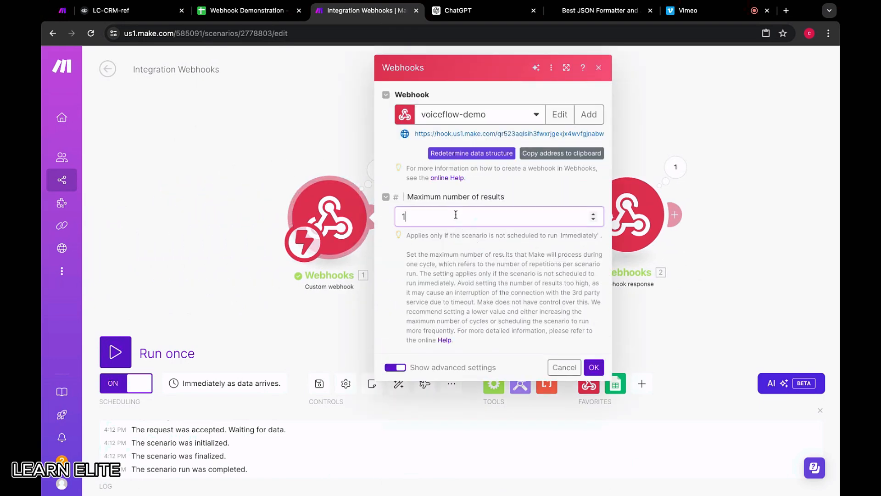
text(0)
key(Return)
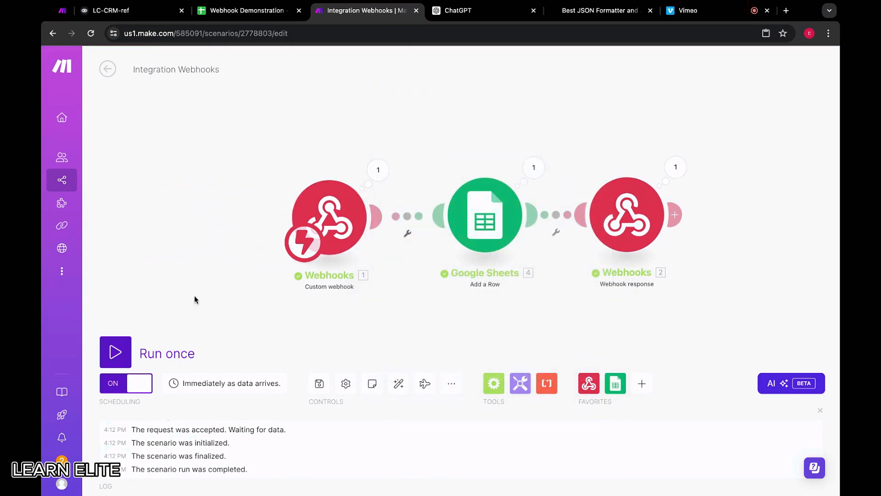
Examine the custom webhook's settings in the VF Webhook Example scenario and close them.
click(63, 10)
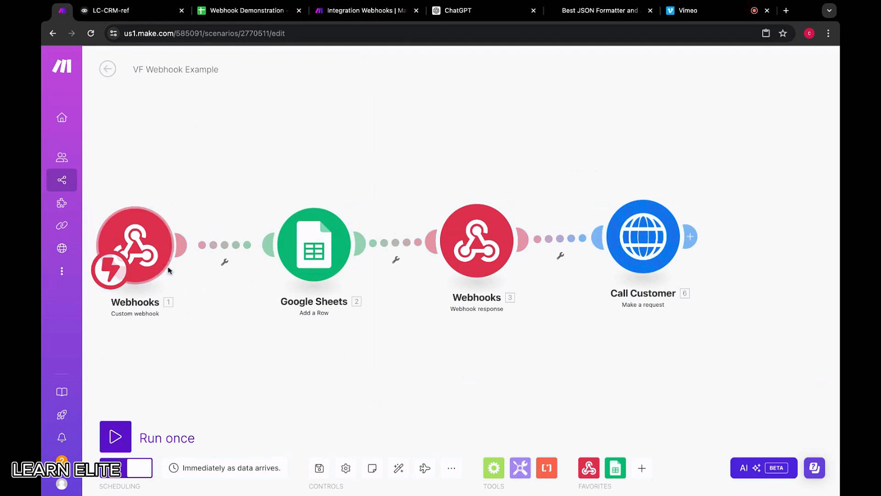
click(156, 248)
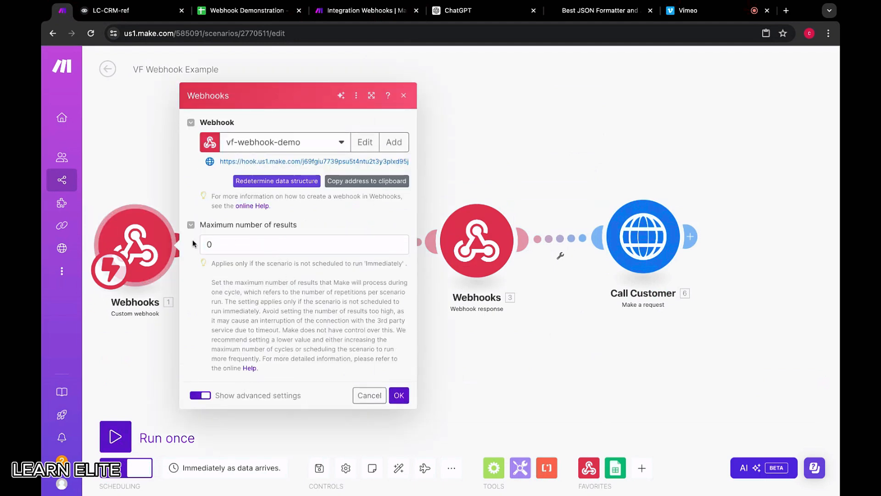
click(384, 394)
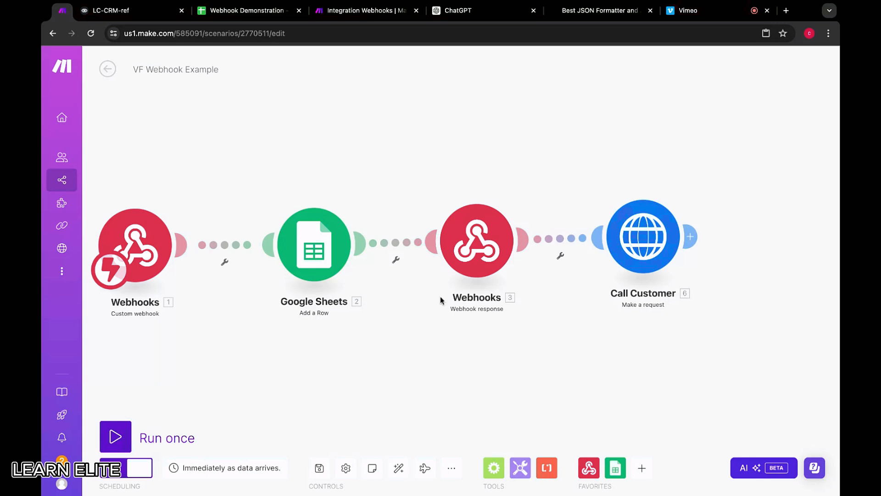
Add a new blank module above the module chain in the VF Webhook Example scenario.
double_click(569, 130)
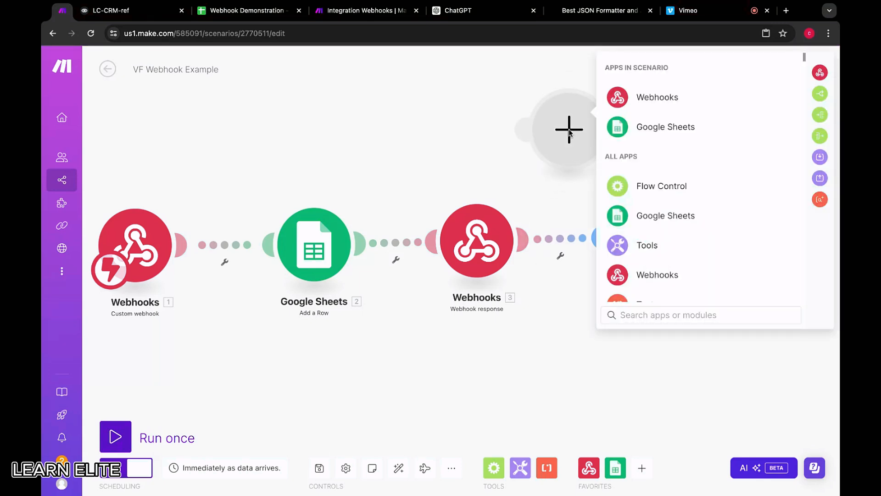